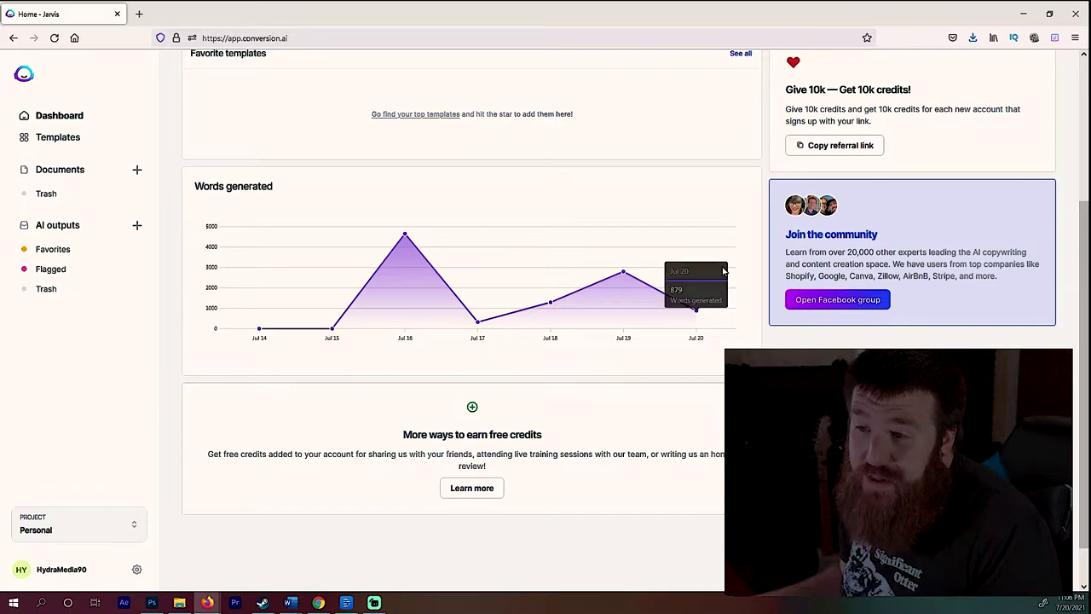
# - Look over the dashboard's words-generated chart and review the available plans on the subscription page
pyautogui.moveTo(637, 278)
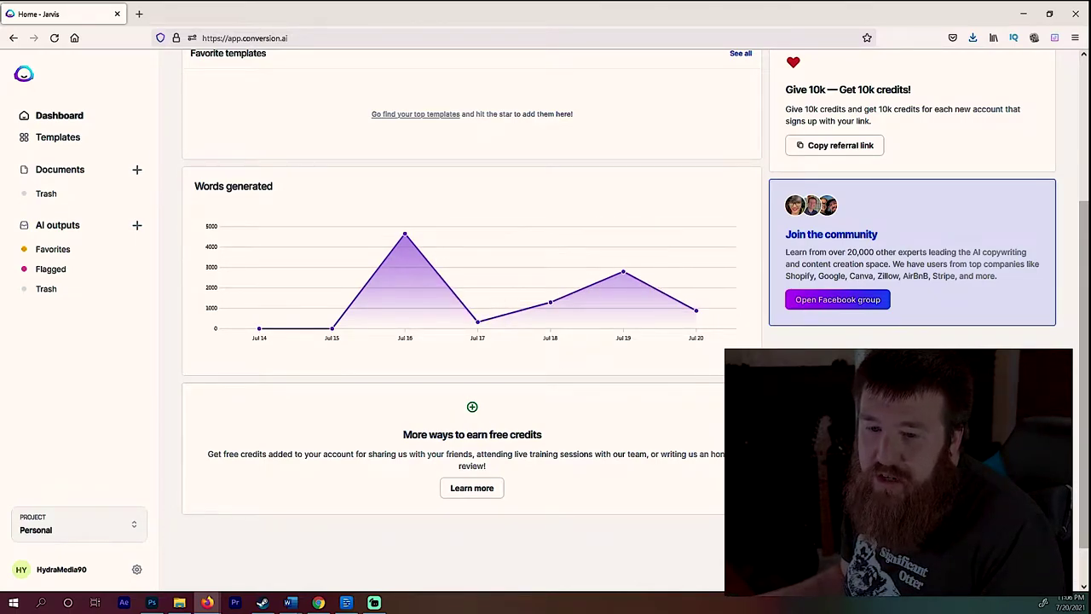
pyautogui.scroll(2, 471, 299)
pyautogui.scroll(1, 635, 319)
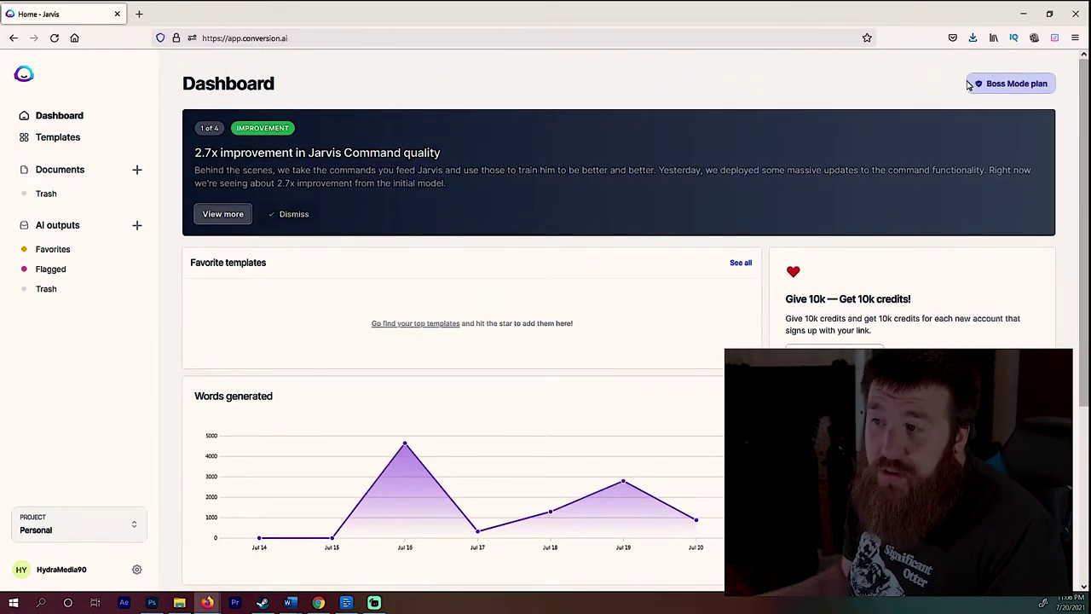
pyautogui.click(1023, 88)
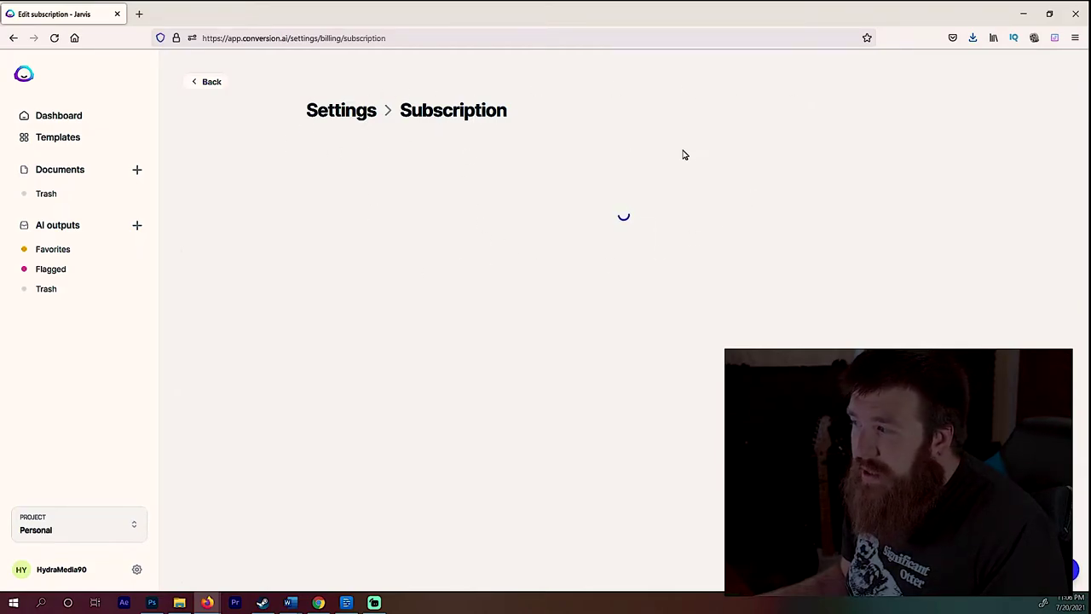
pyautogui.scroll(-3, 436, 288)
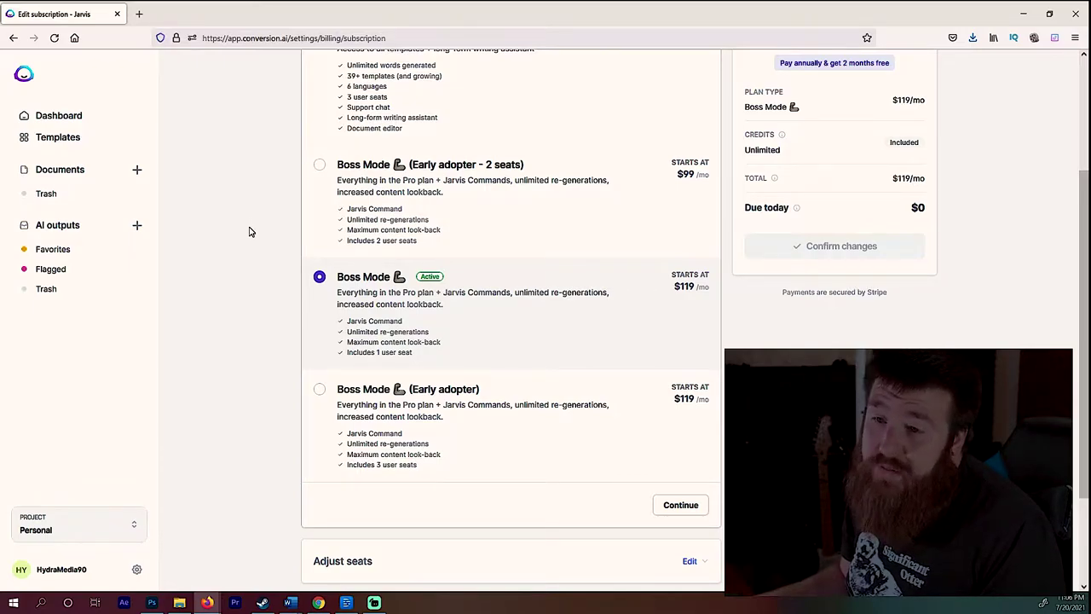
# - Browse the full template library and open the AIDA Framework template
pyautogui.click(94, 140)
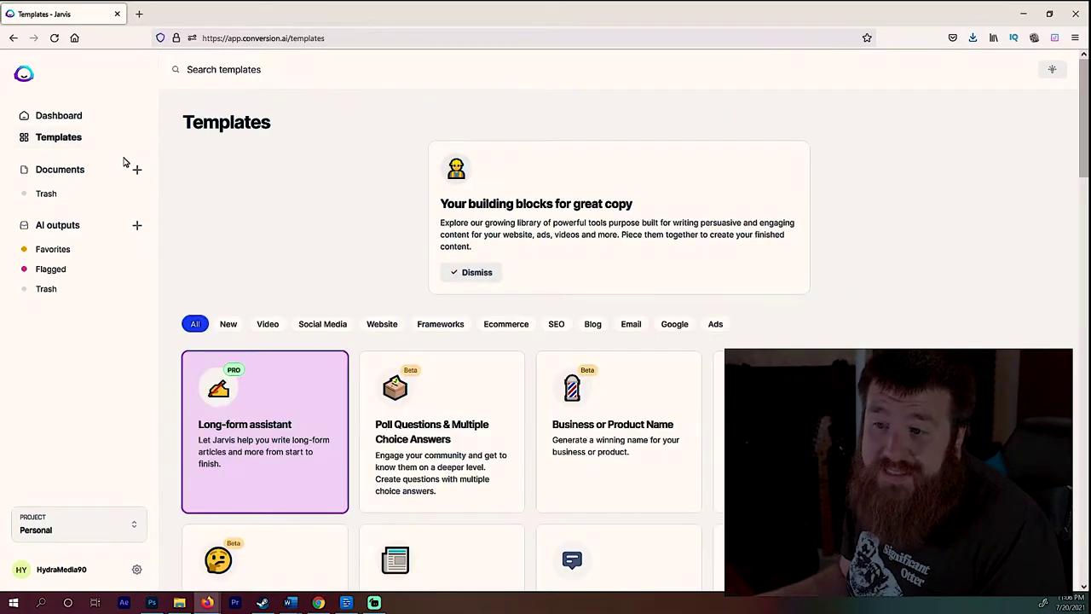
pyautogui.scroll(-2, 691, 301)
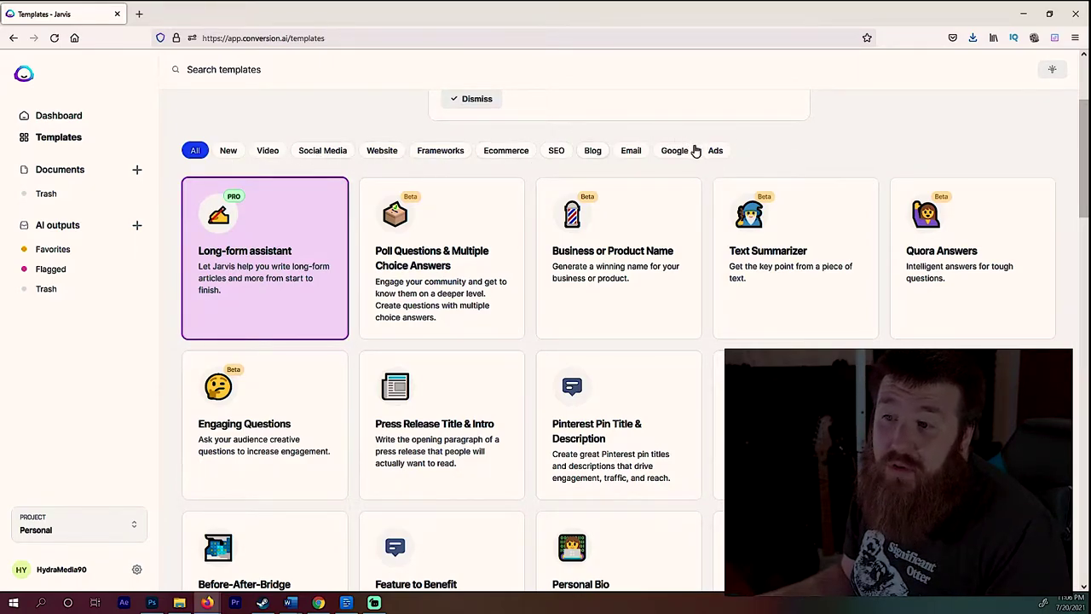
pyautogui.scroll(-4, 645, 280)
pyautogui.scroll(-2, 714, 197)
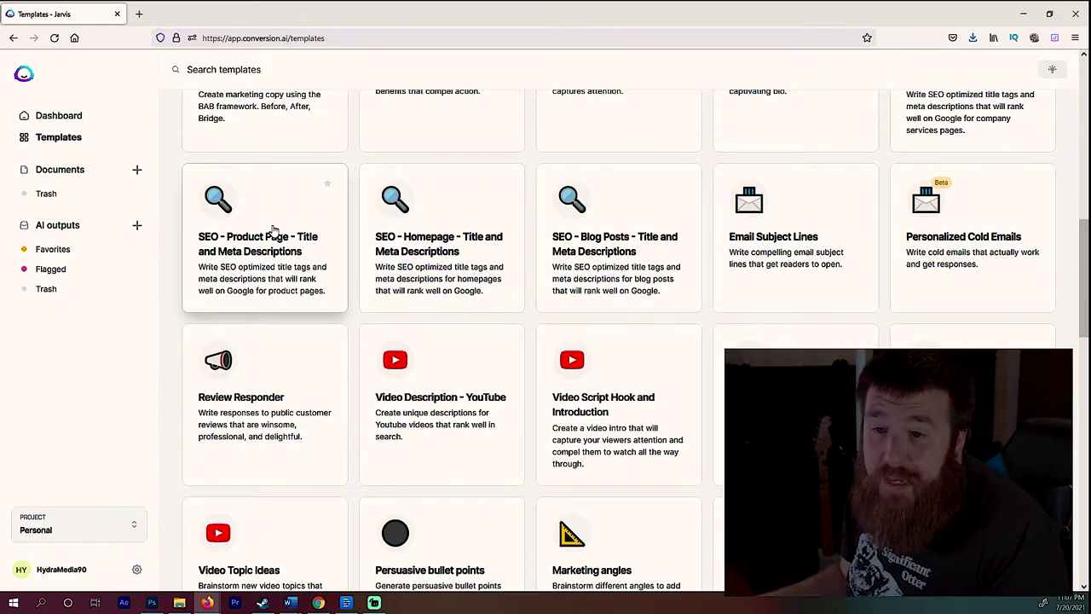
pyautogui.scroll(-2, 421, 239)
pyautogui.scroll(-3, 456, 283)
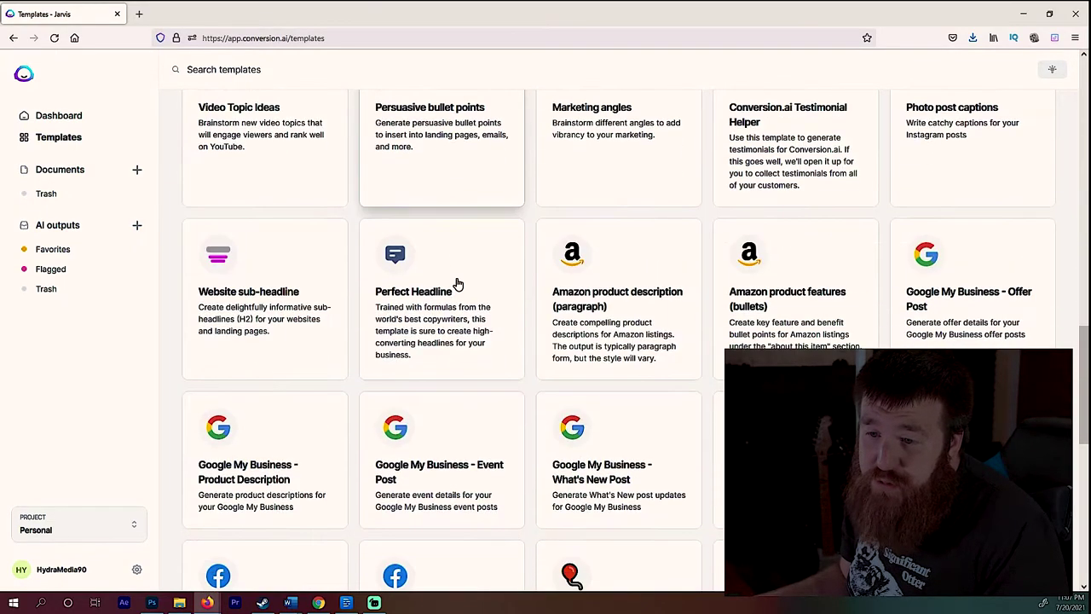
pyautogui.scroll(-6, 807, 319)
pyautogui.scroll(-1, 730, 282)
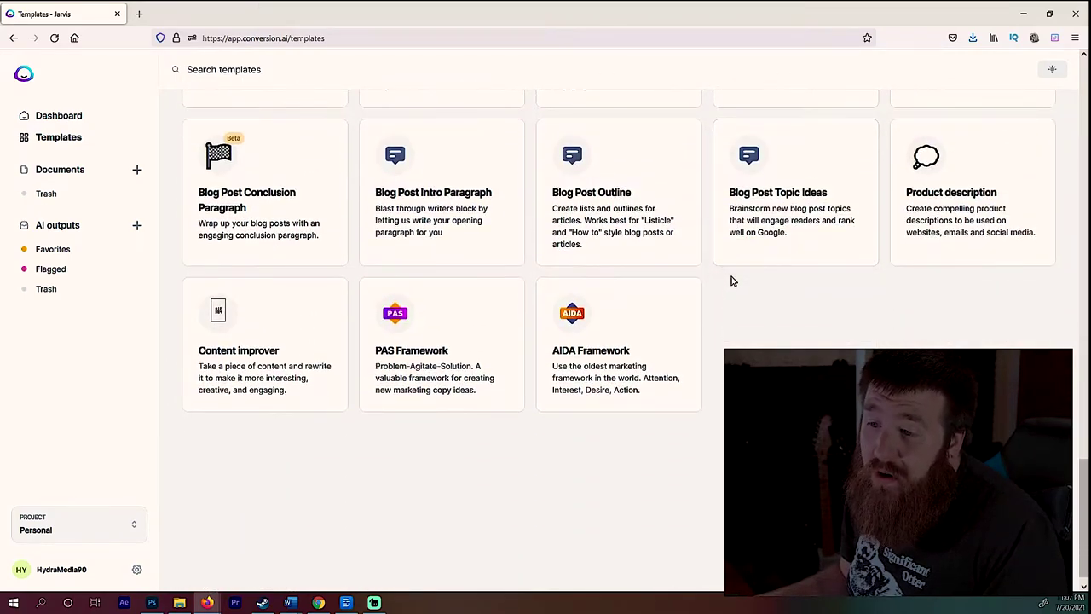
pyautogui.click(586, 356)
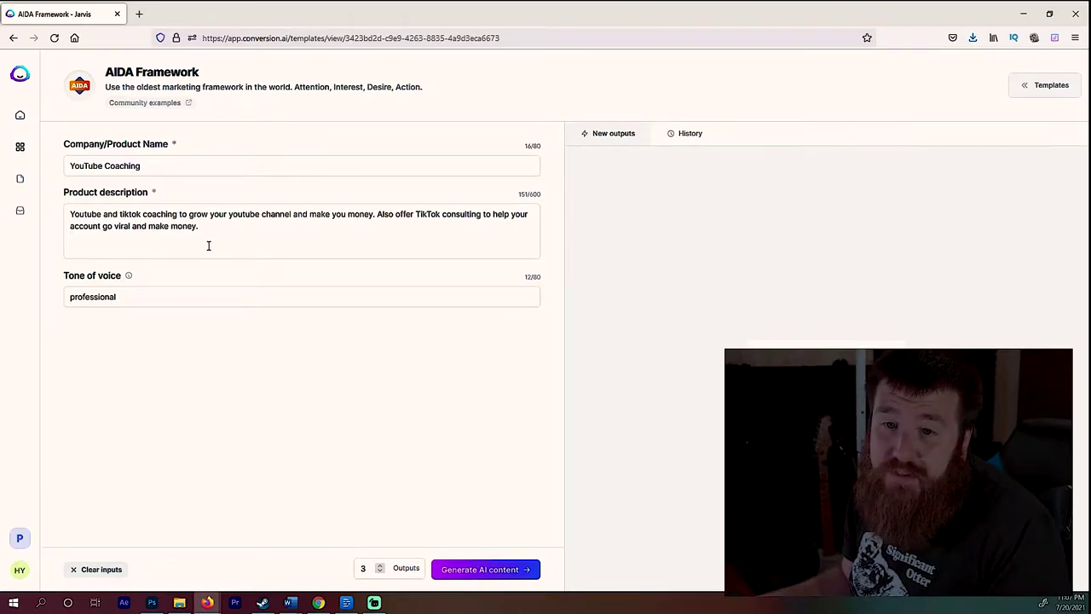
# - Name the product "Lightning Vac" and describe it as the strongest handheld vacuum in human history, with 4 hour battery life and the strongest suction of any vacuum
pyautogui.tripleClick(172, 173)
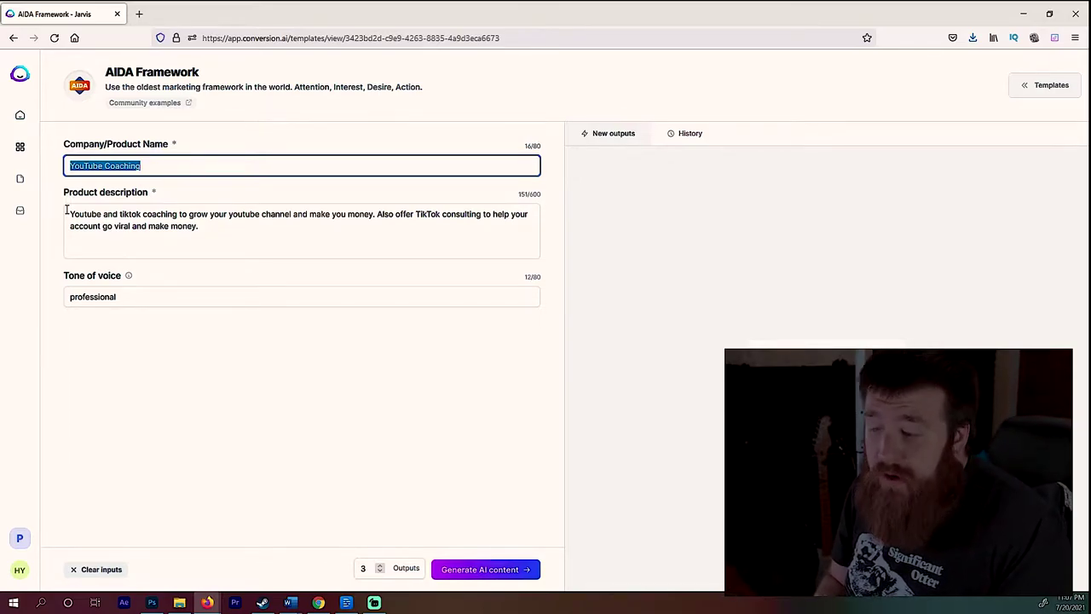
pyautogui.write('Lightning Vac')
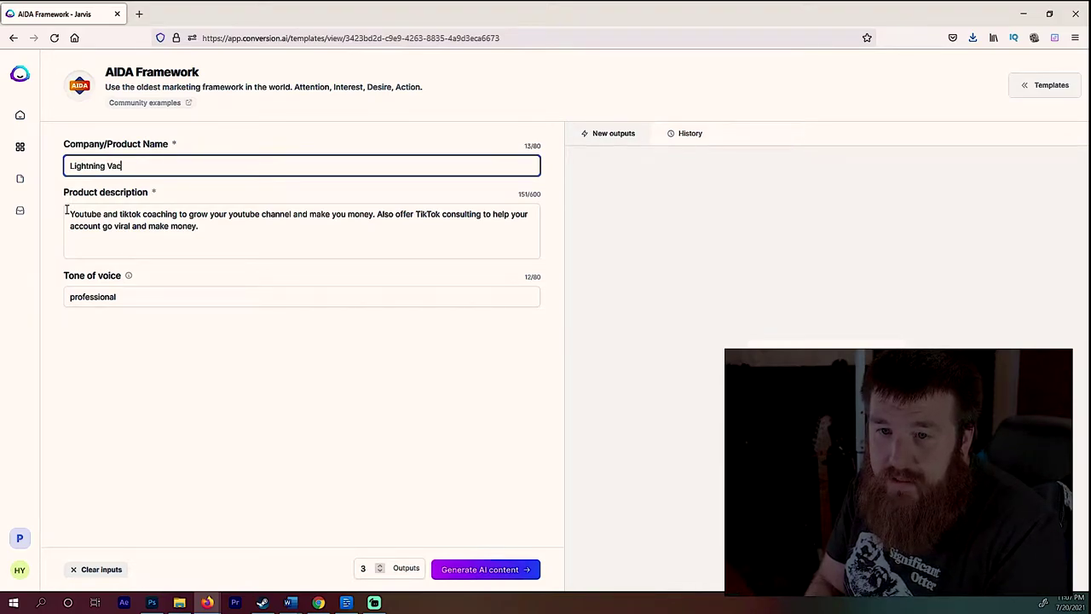
pyautogui.click(67, 209)
pyautogui.hotkey('ctrl', 'a')
pyautogui.write('The')
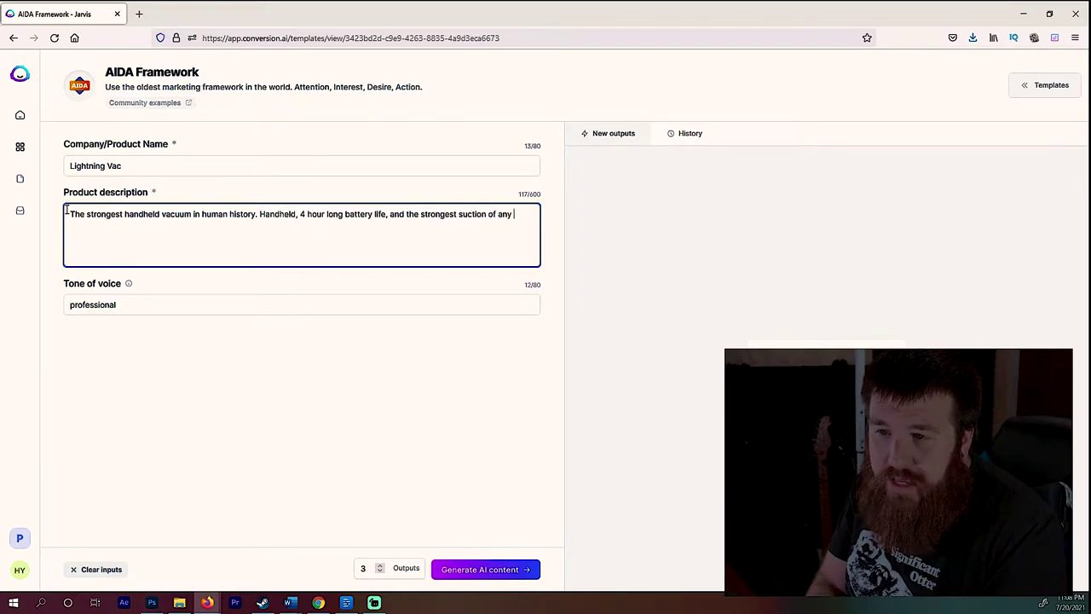
pyautogui.write('cuum to exist.')
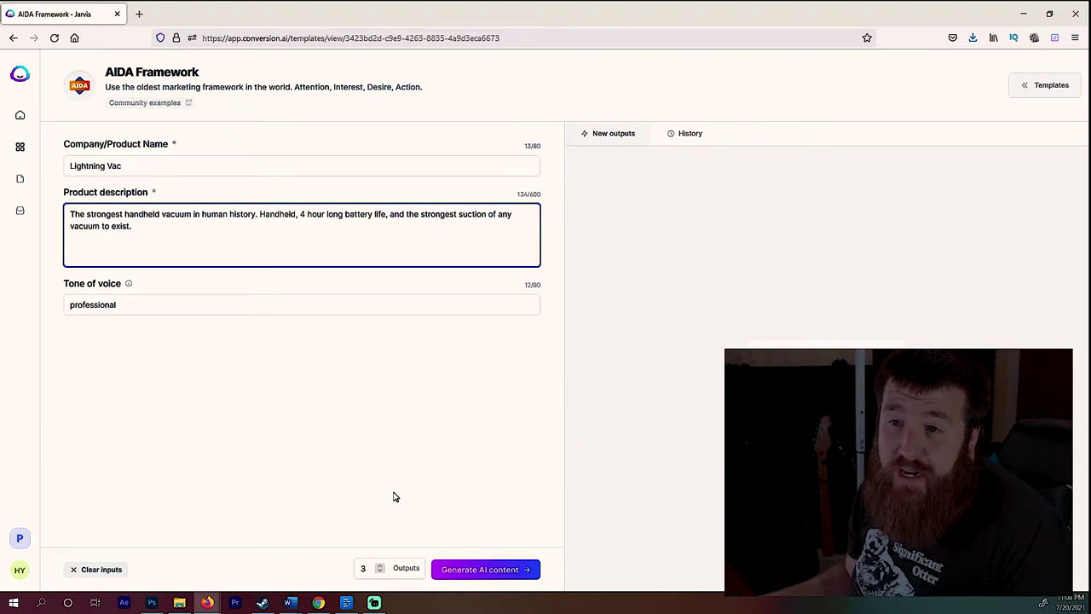
# - Generate AIDA ad copy for the Lightning Vac and read through the generated versions
pyautogui.click(476, 570)
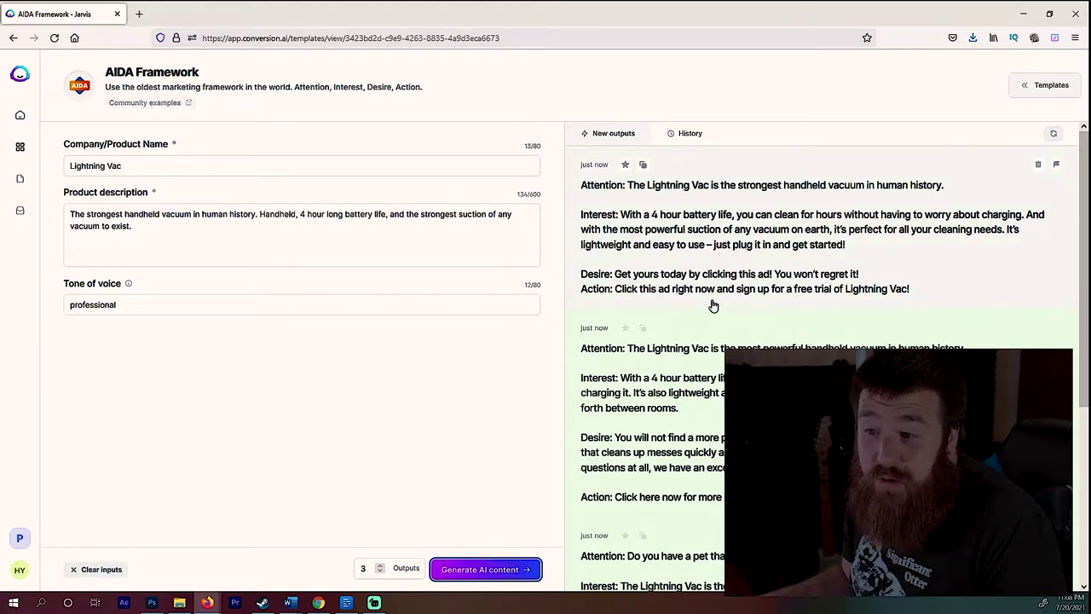
pyautogui.scroll(-1, 695, 308)
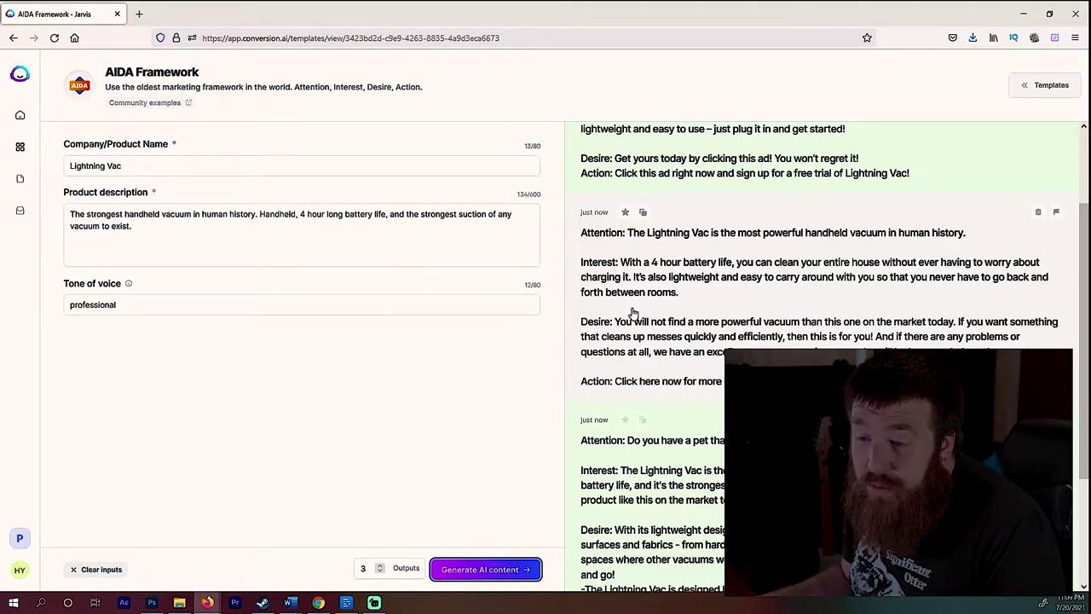
pyautogui.scroll(-1, 641, 262)
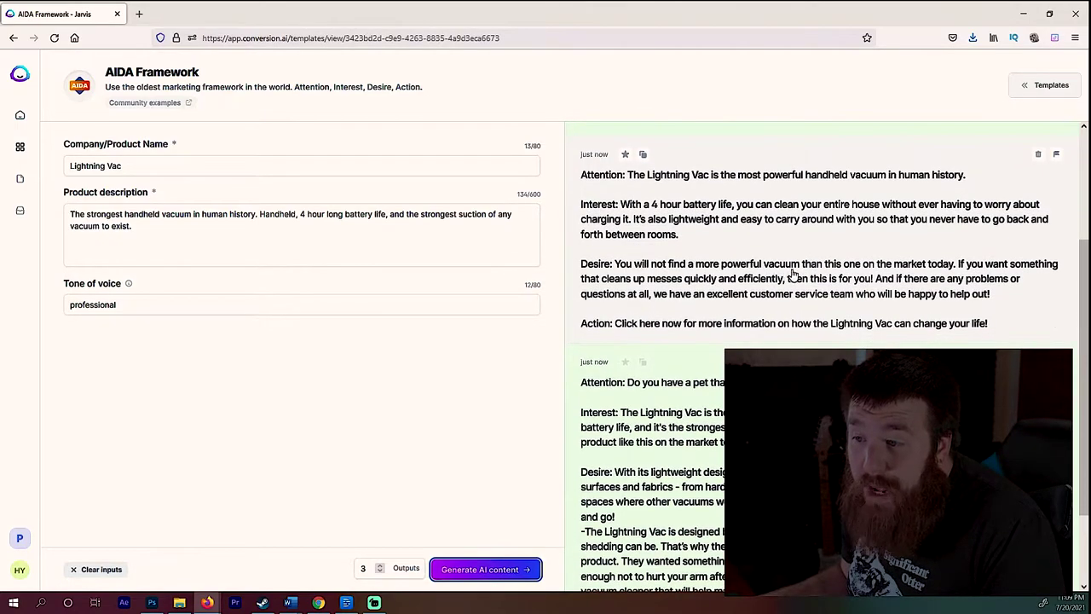
pyautogui.scroll(-1, 816, 274)
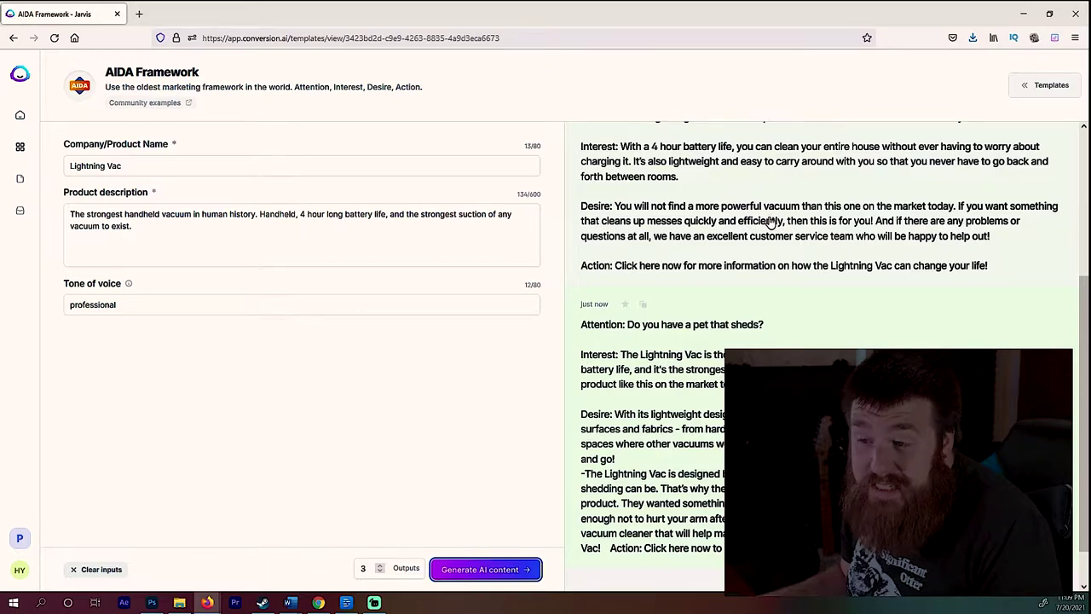
pyautogui.scroll(-1, 771, 223)
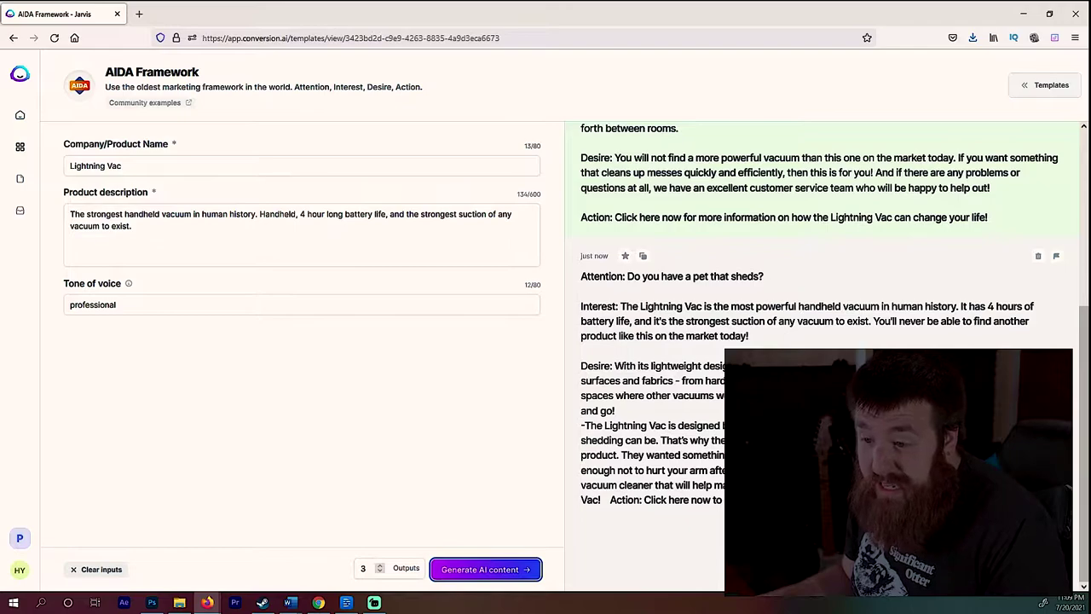
pyautogui.scroll(3, 682, 452)
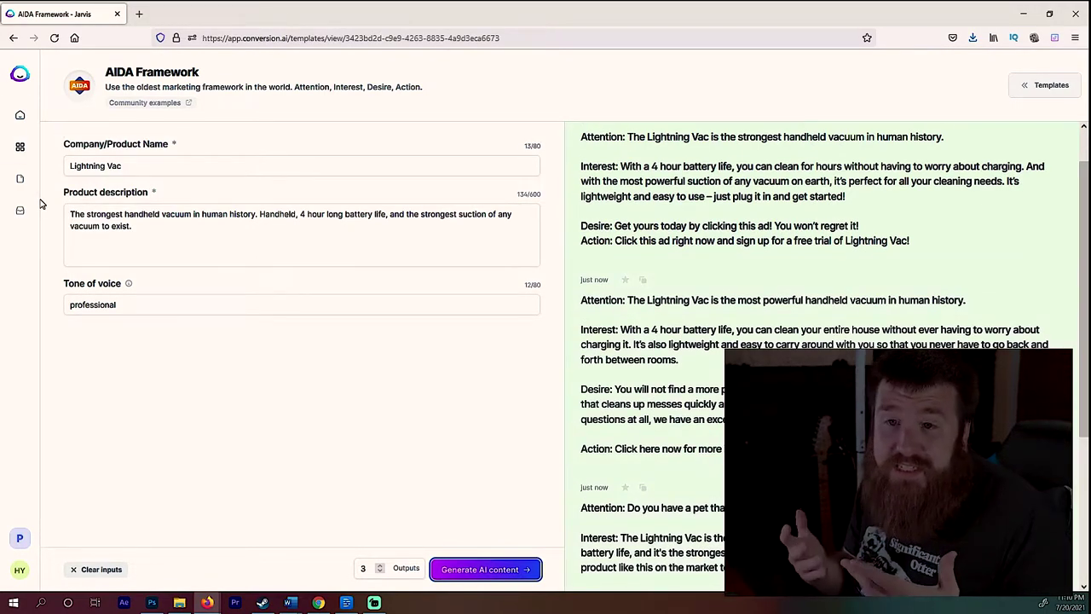
# - Return to the template library and open the Product description template
pyautogui.click(19, 77)
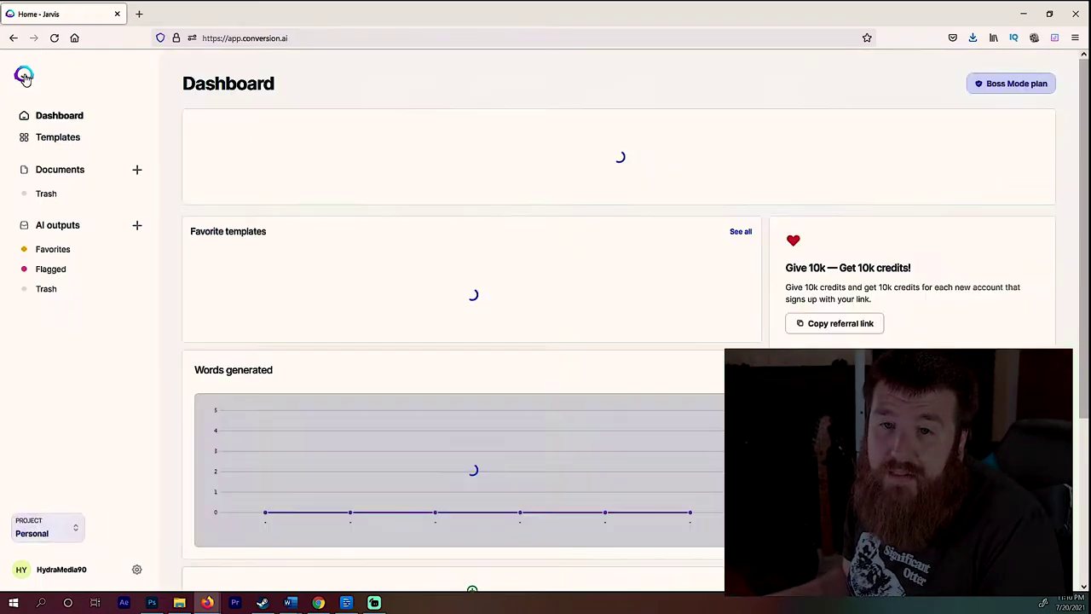
pyautogui.click(57, 138)
pyautogui.click(479, 283)
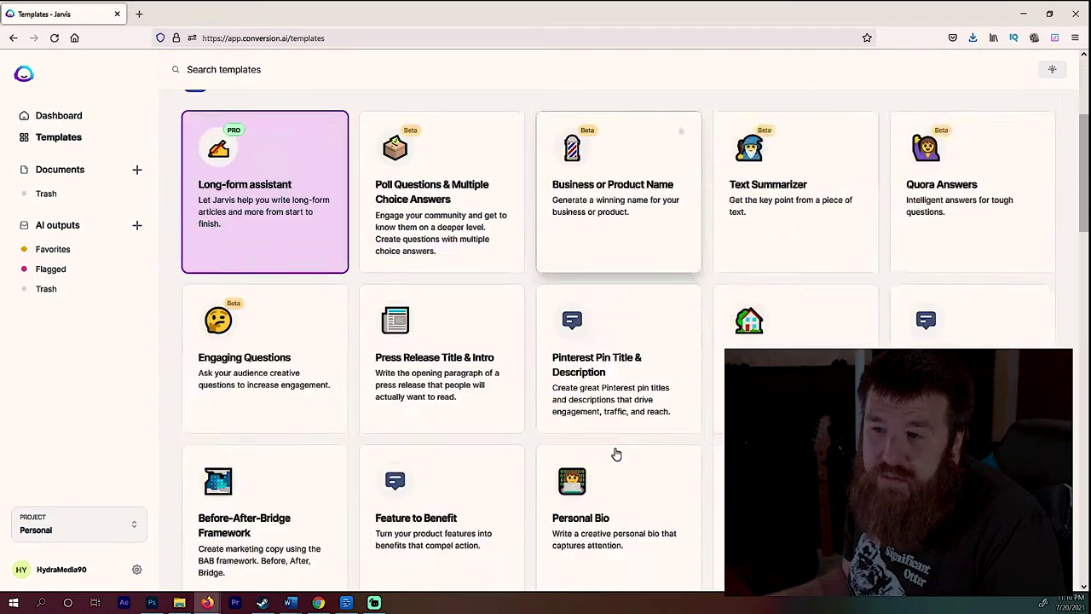
pyautogui.scroll(-5, 615, 452)
pyautogui.scroll(-10, 617, 452)
pyautogui.scroll(2, 803, 324)
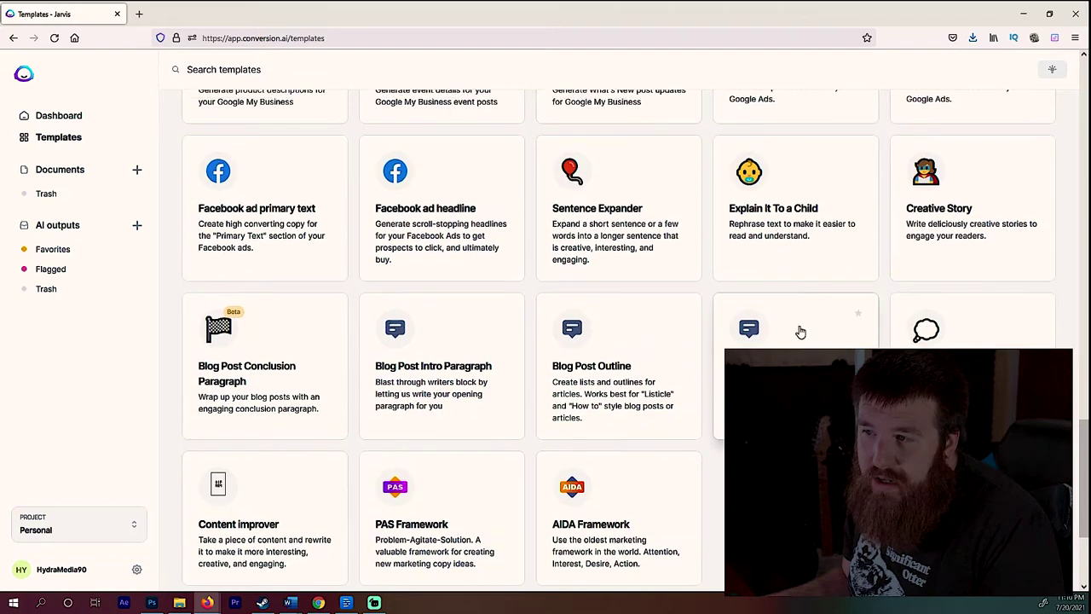
pyautogui.click(963, 332)
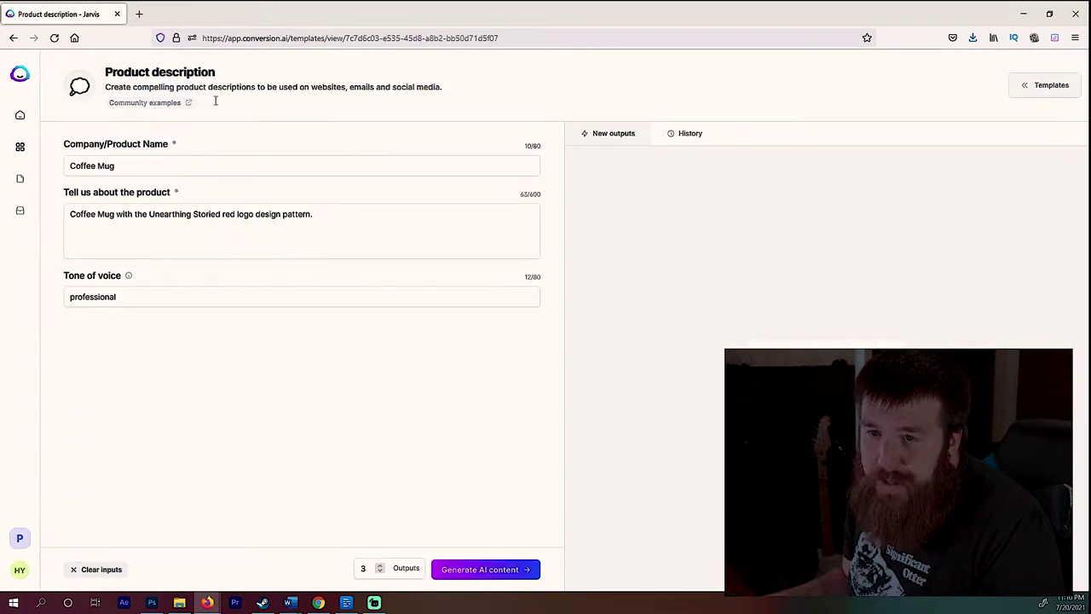
# - Clear the old coffee mug description and set the company/product name to "Stainless Steel Mug"
pyautogui.tripleClick(349, 213)
pyautogui.press('BackSpace')
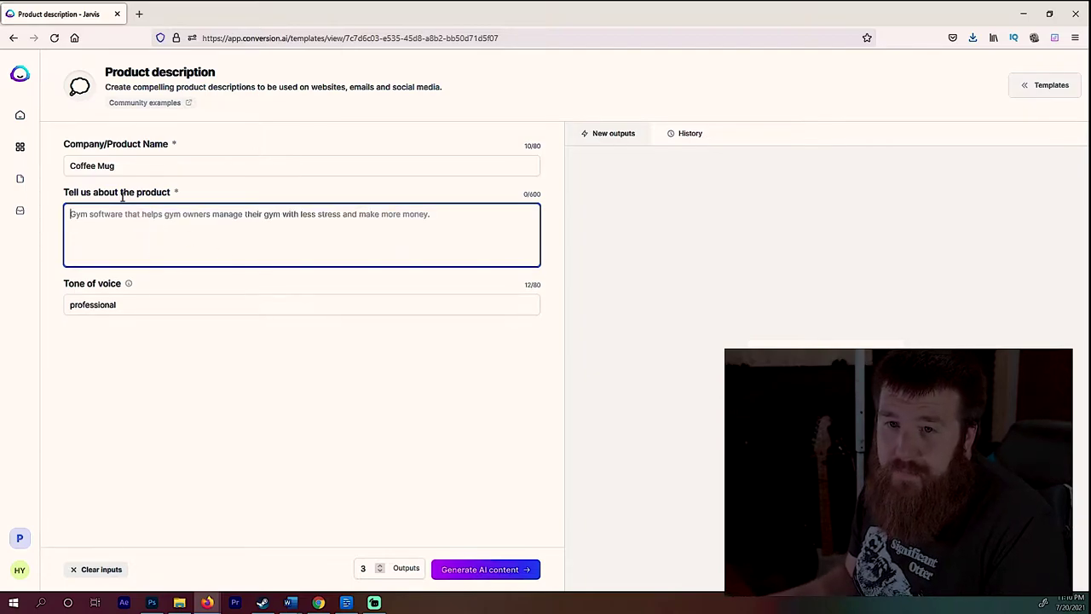
pyautogui.tripleClick(155, 167)
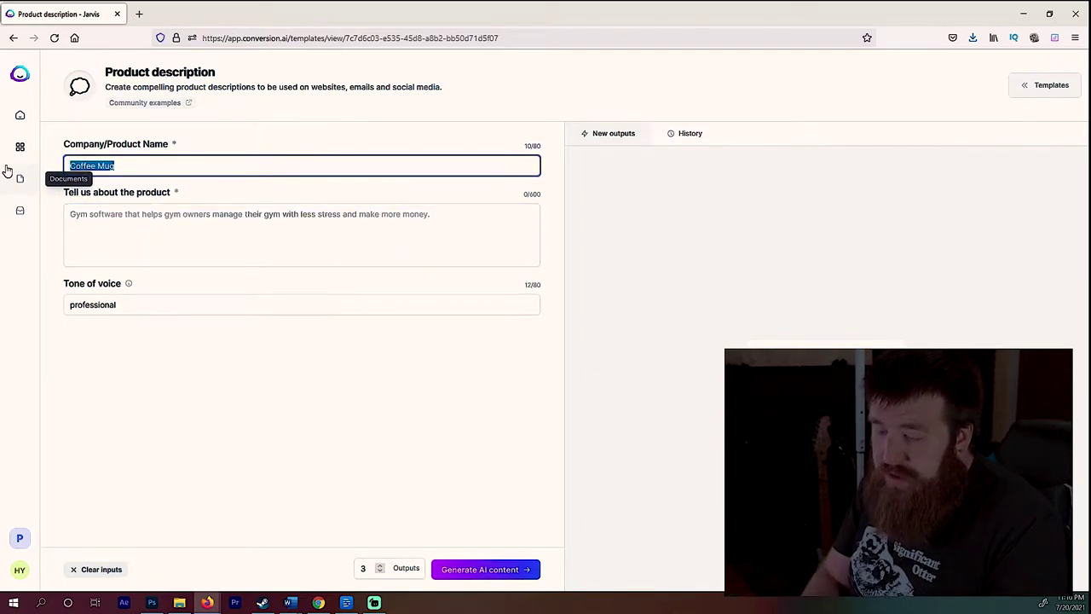
pyautogui.write('ss S')
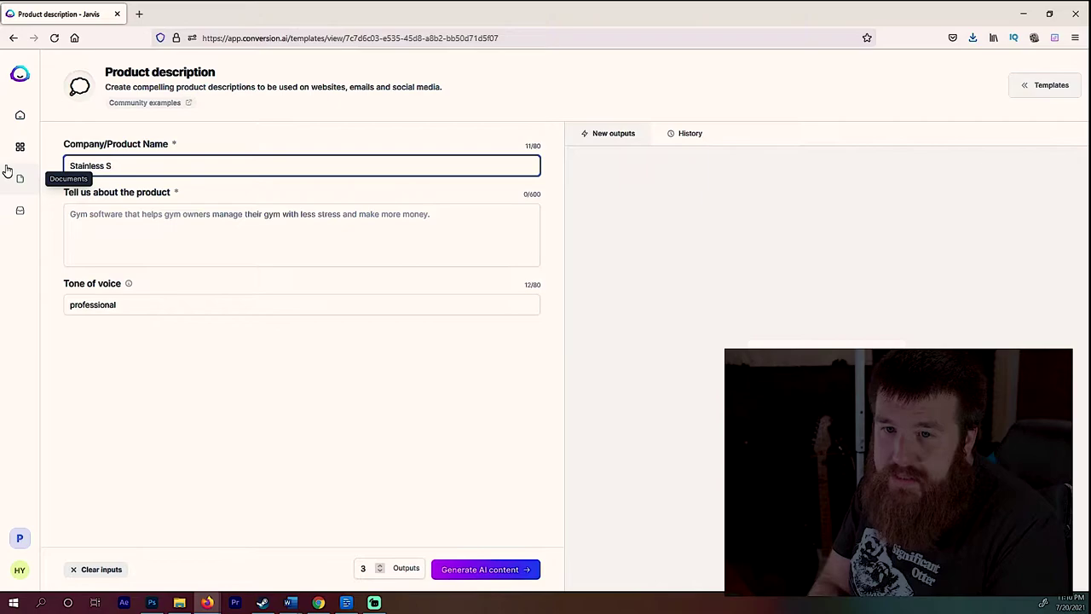
pyautogui.write('tainless Steel Mug')
pyautogui.press('Tab')
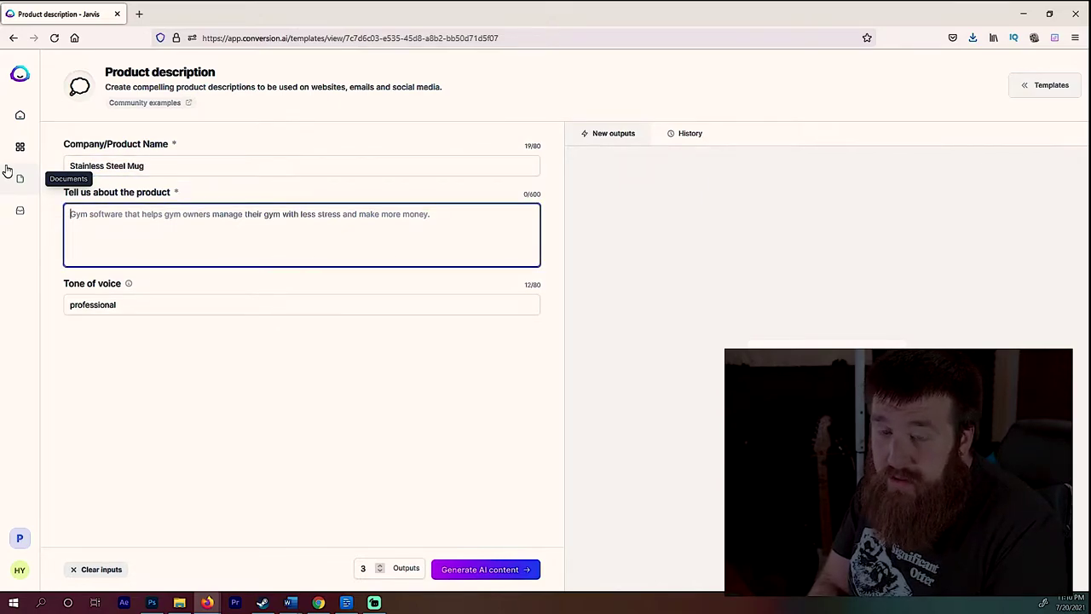
# - Enter the product details "Created from military grade steel, this coffee mug will withstand the apocalypse."
pyautogui.write('Created from ')
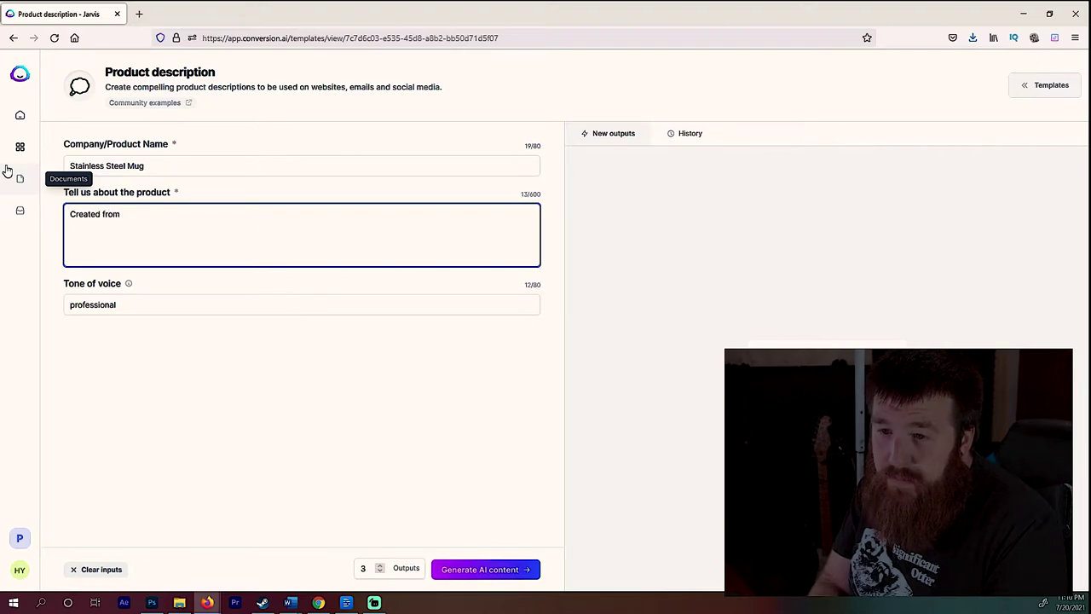
pyautogui.write('military grade alumin')
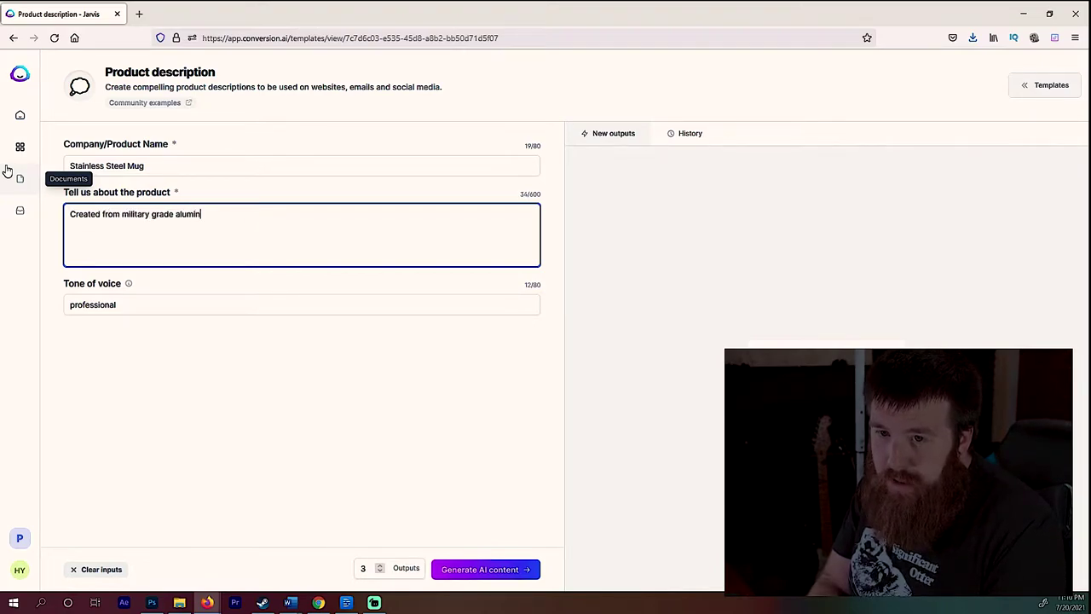
pyautogui.press('BackSpace')
pyautogui.press('BackSpace')
pyautogui.press('BackSpace')
pyautogui.press('BackSpace')
pyautogui.press('BackSpace')
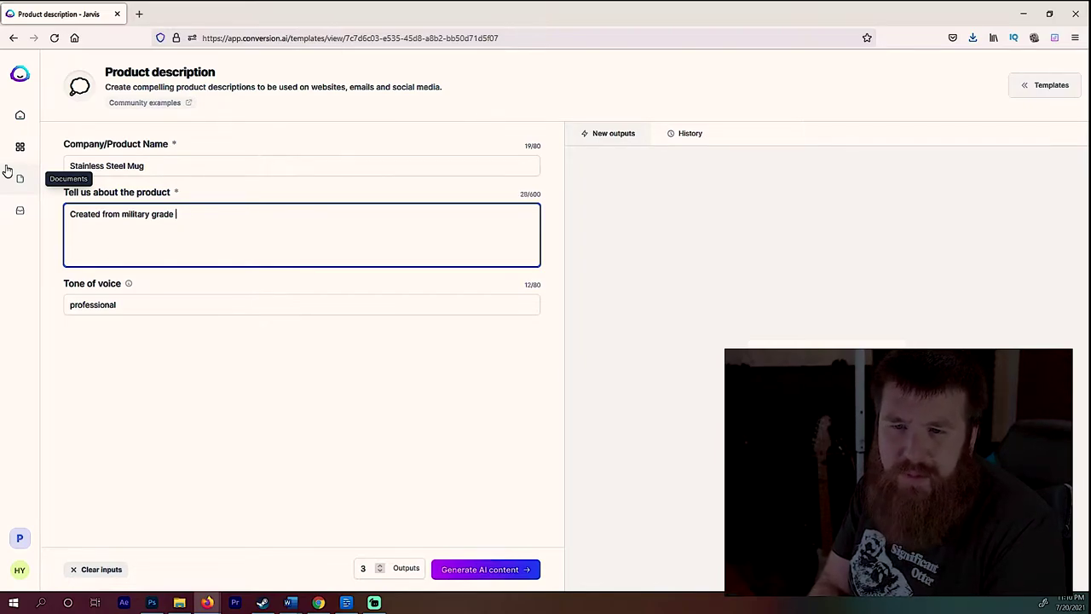
pyautogui.write('steel, this co')
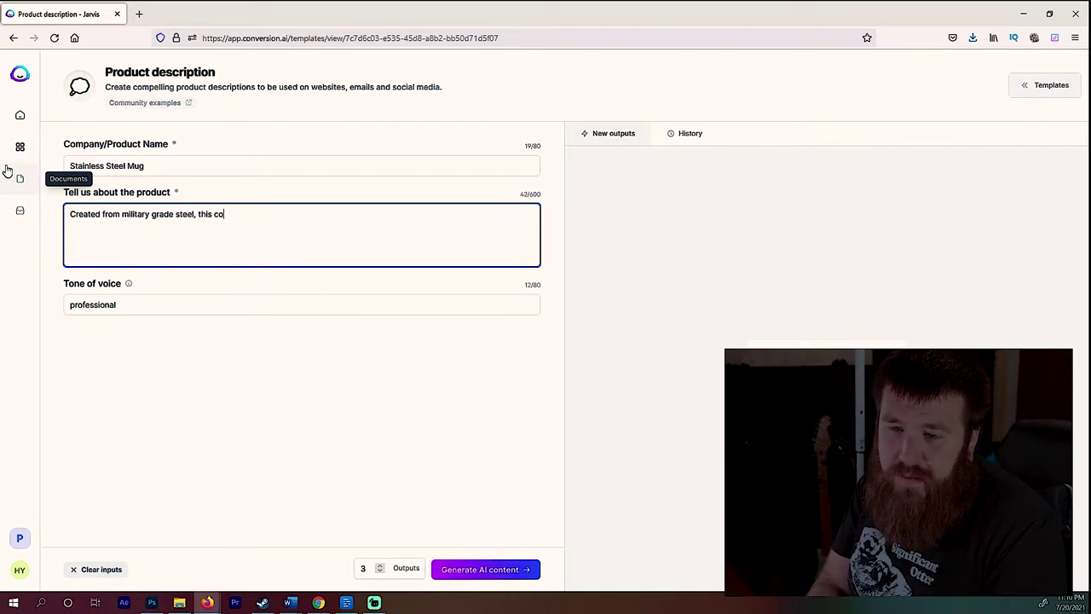
pyautogui.write('ffee mug will withstand the apocalypse.')
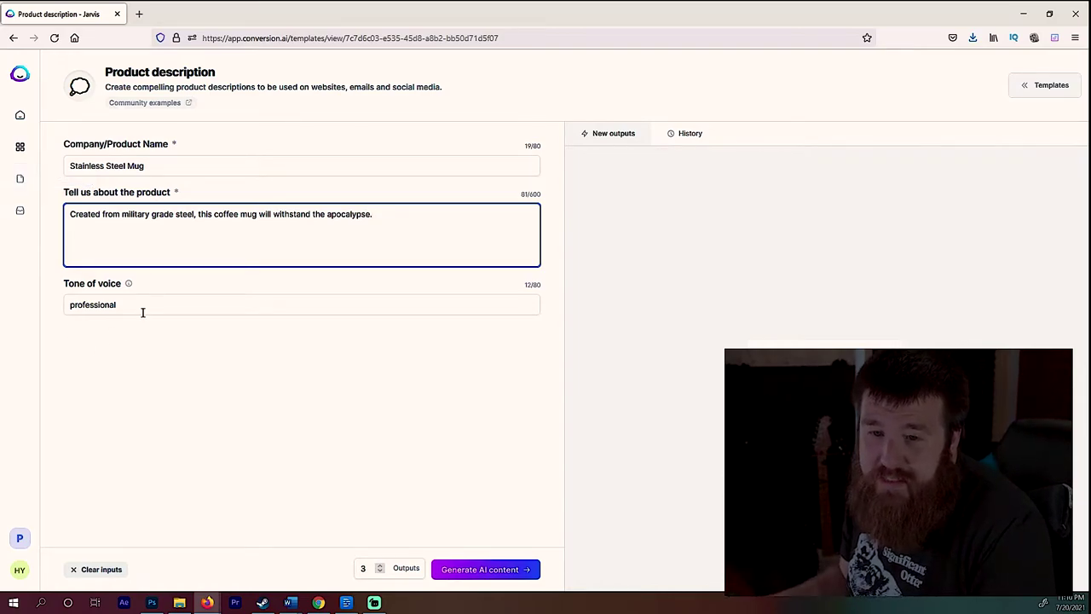
# - Set the tone of voice to "witty" and generate product descriptions for the Stainless Steel Mug
pyautogui.moveTo(141, 307); pyautogui.dragTo(30, 303)
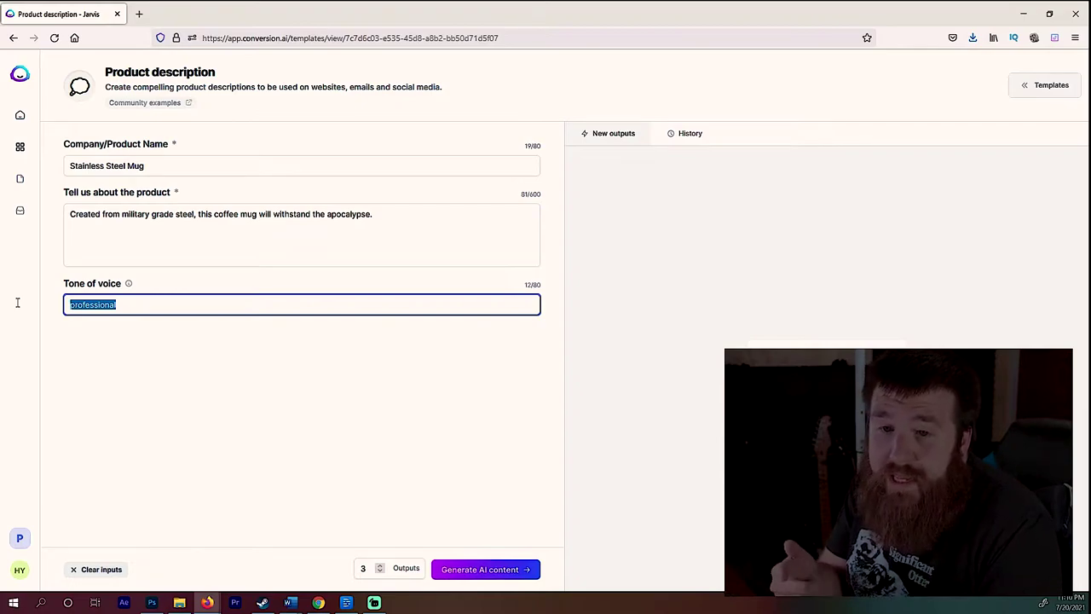
pyautogui.moveTo(129, 285)
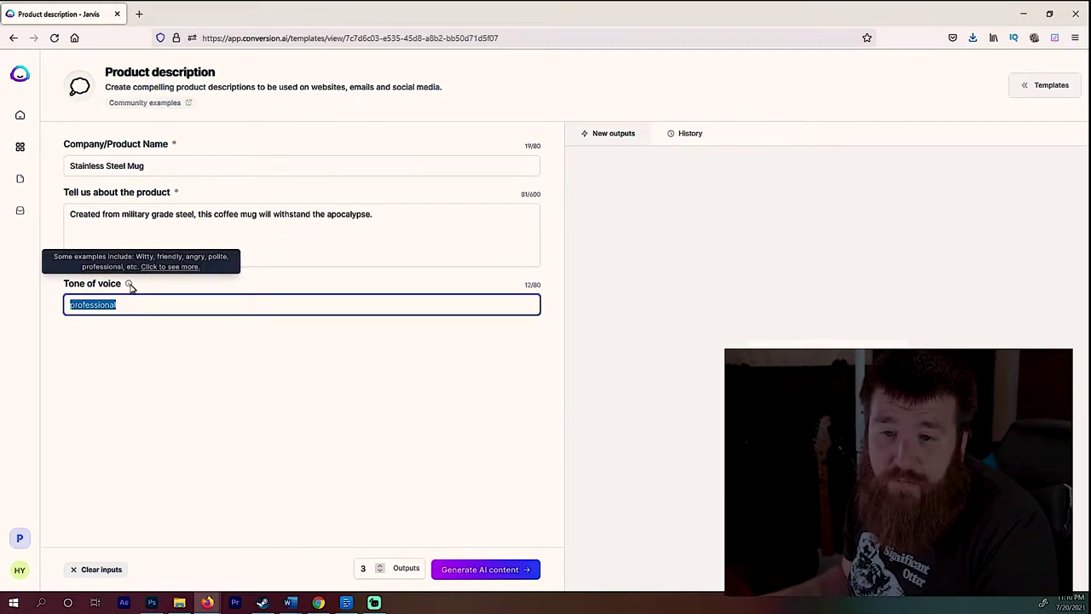
pyautogui.click(119, 304)
pyautogui.doubleClick(120, 304)
pyautogui.write('witty')
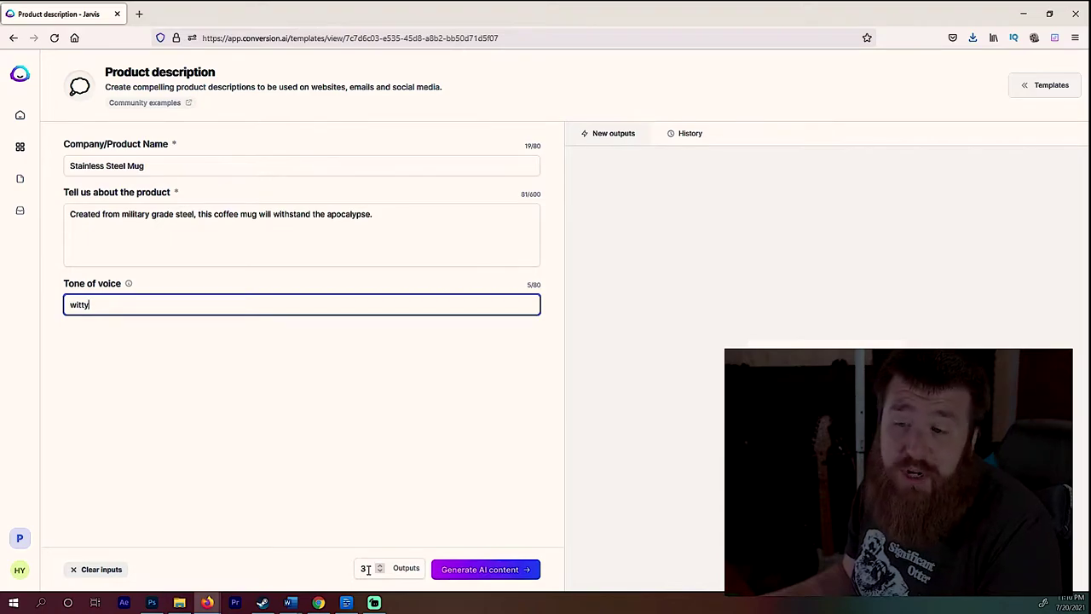
pyautogui.click(491, 575)
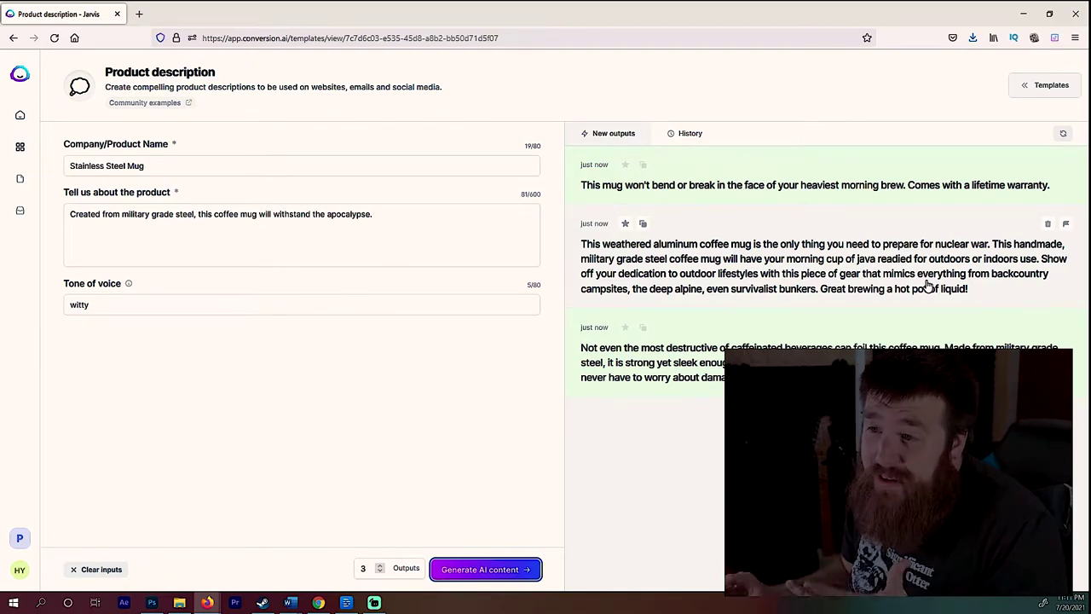
# - Return to the template library and open the Blog Post Intro Paragraph template
pyautogui.click(21, 75)
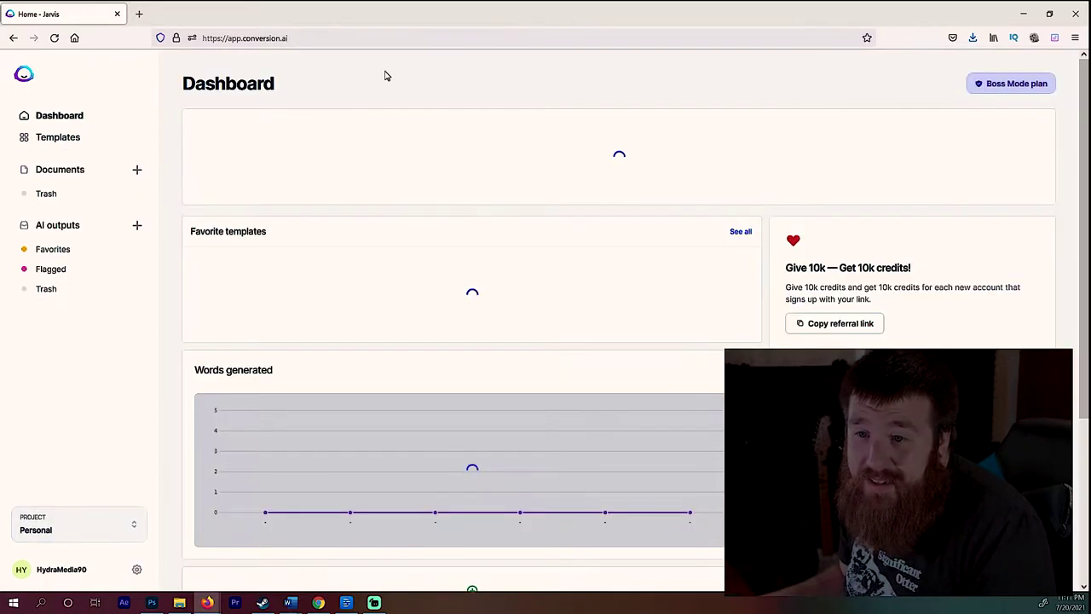
pyautogui.click(40, 141)
pyautogui.scroll(-5, 691, 372)
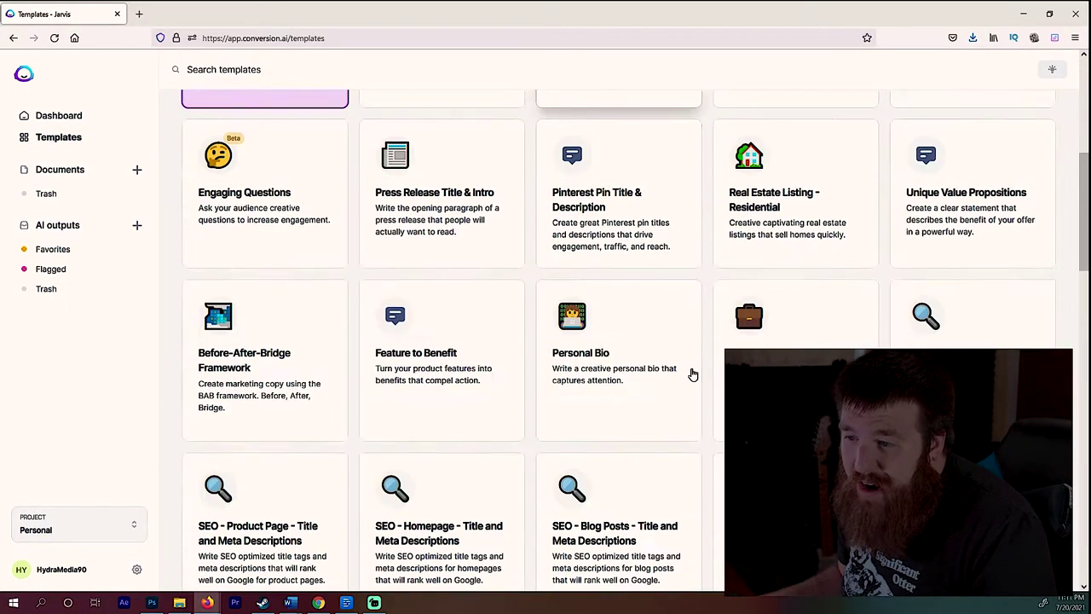
pyautogui.scroll(-15, 691, 371)
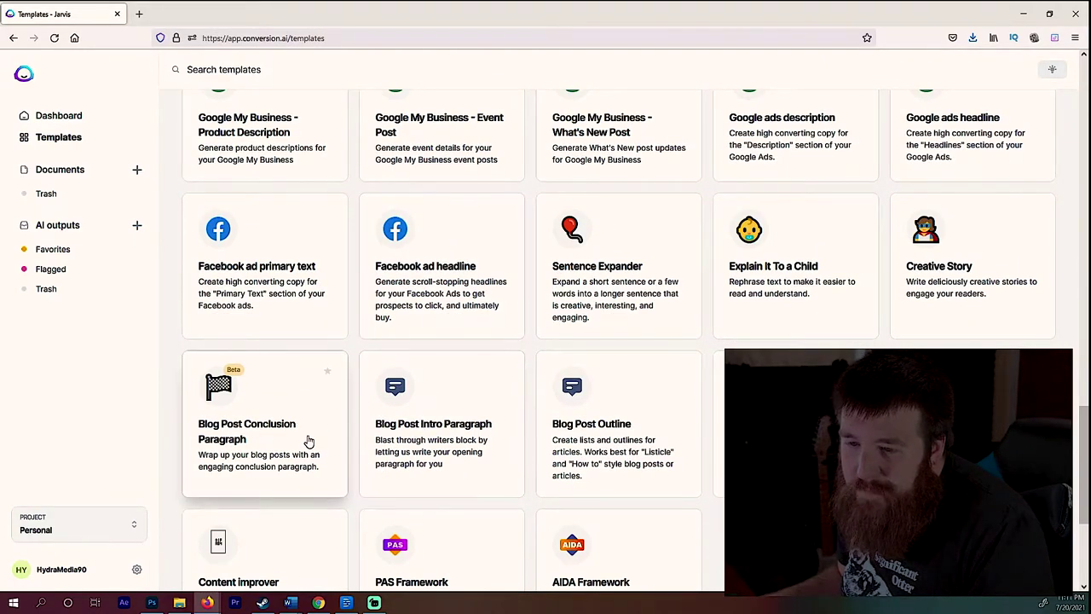
pyautogui.scroll(-2, 309, 441)
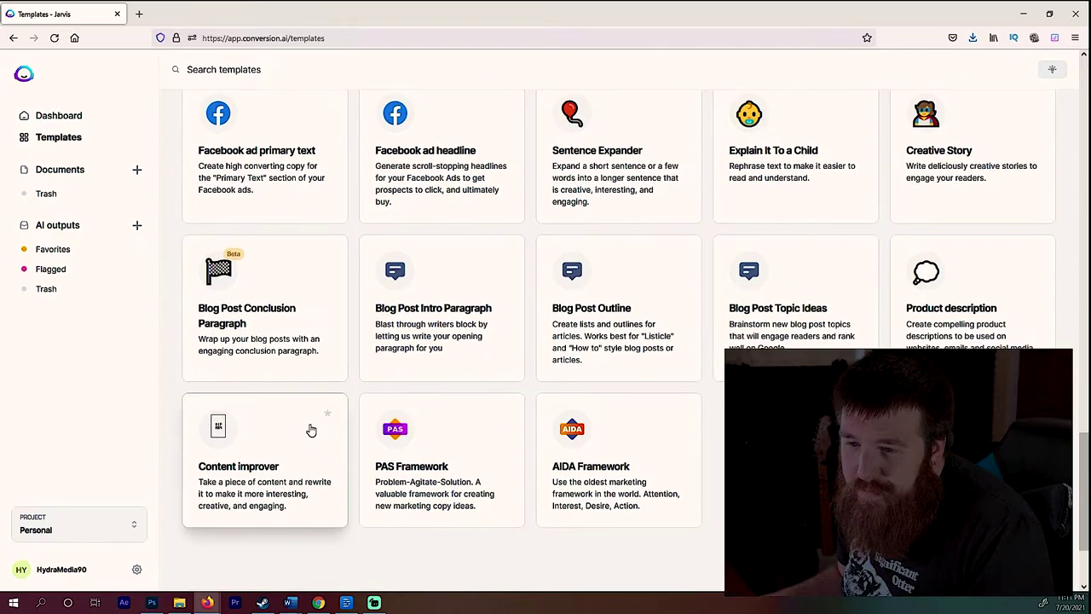
pyautogui.click(429, 308)
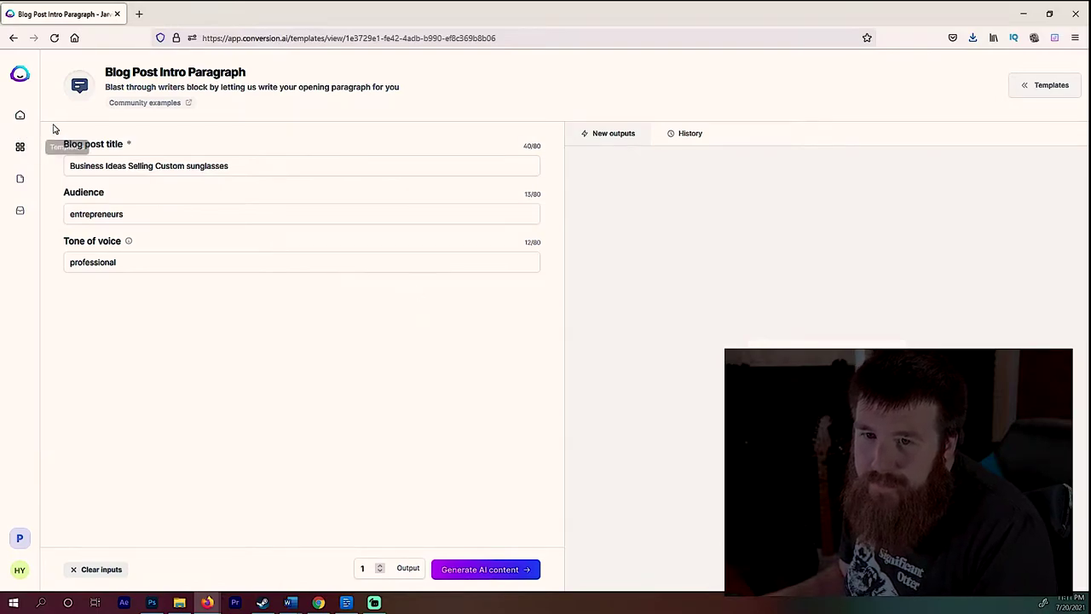
# - Set the blog post title to "Top 10 Adam Sandler Movies" and the audience to "movie fanatics"
pyautogui.moveTo(260, 173); pyautogui.dragTo(20, 175)
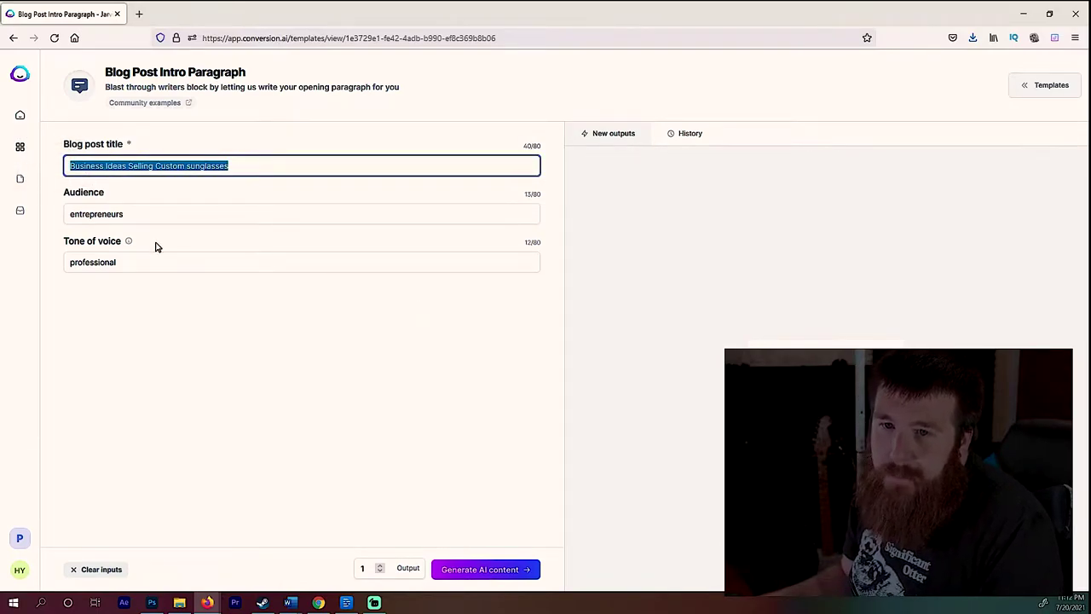
pyautogui.press('BackSpace')
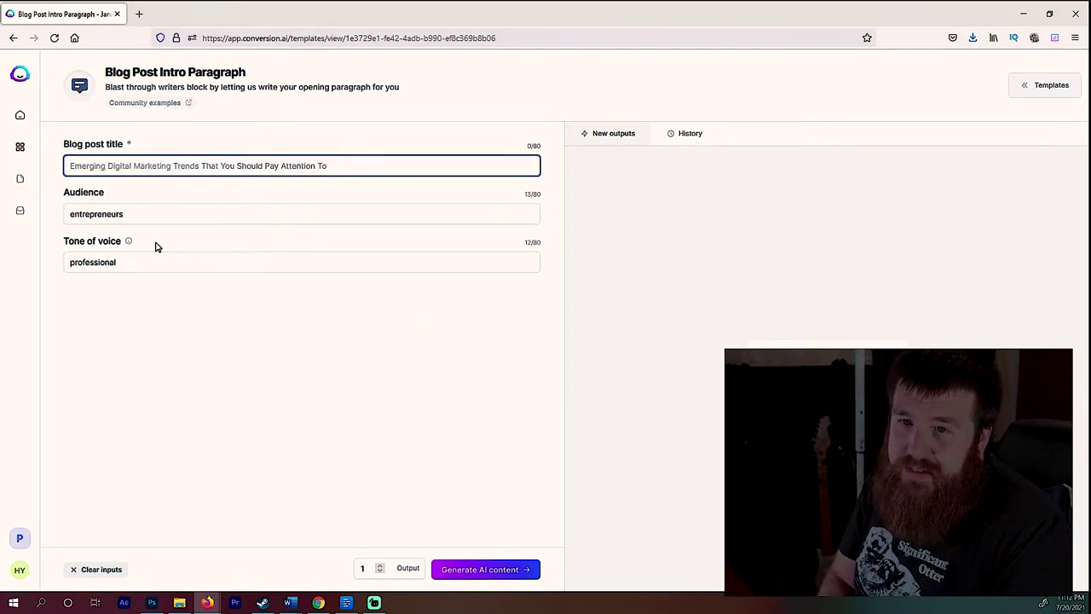
pyautogui.write('Top 10 Adam Sandler Movies')
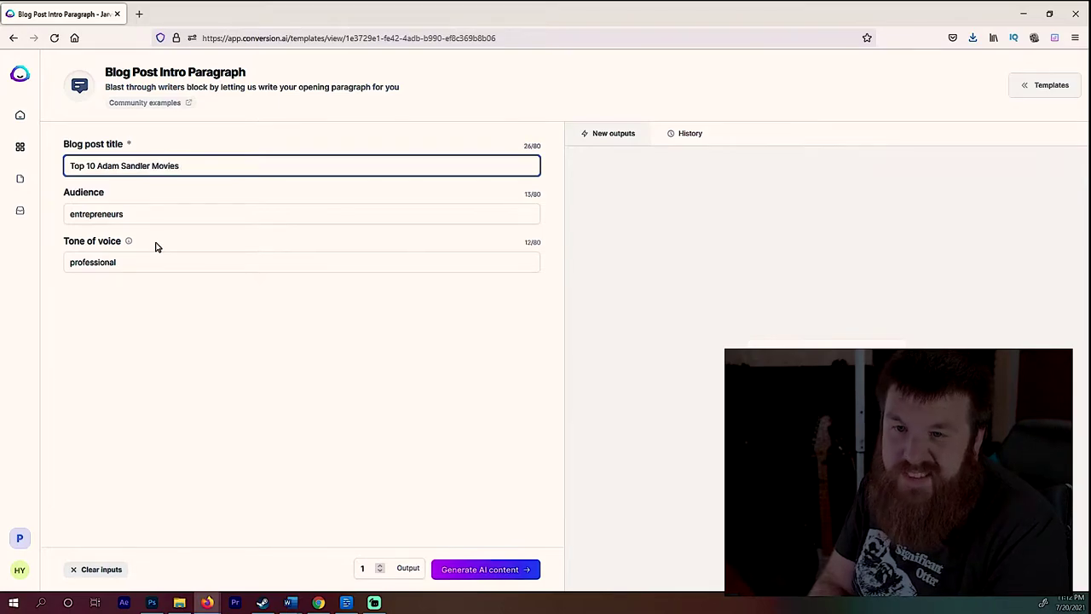
pyautogui.press('Tab')
pyautogui.press('BackSpace')
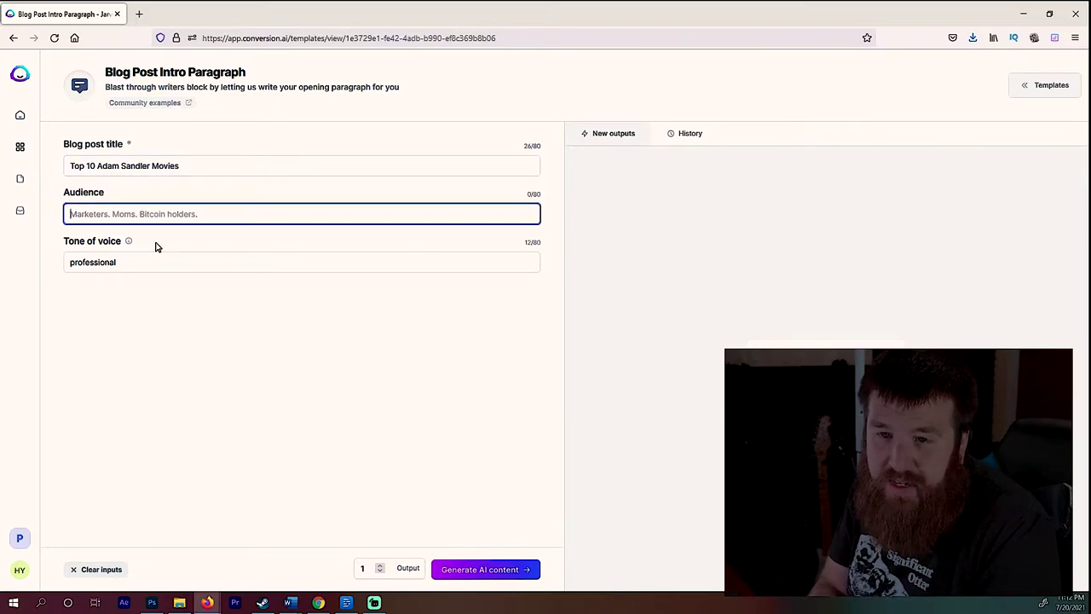
pyautogui.write('movie ')
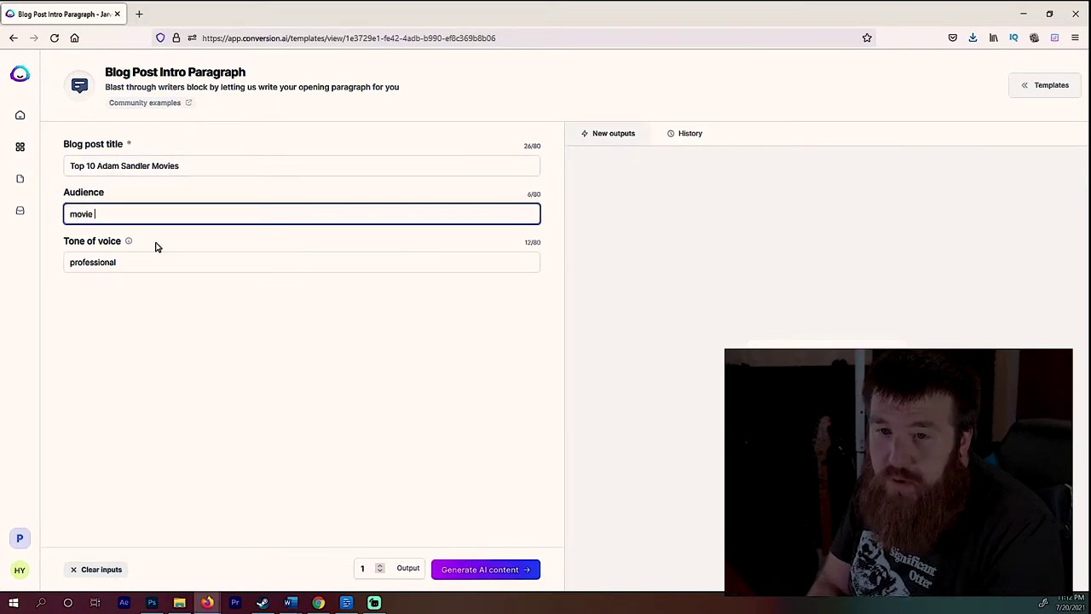
pyautogui.write('fanatics')
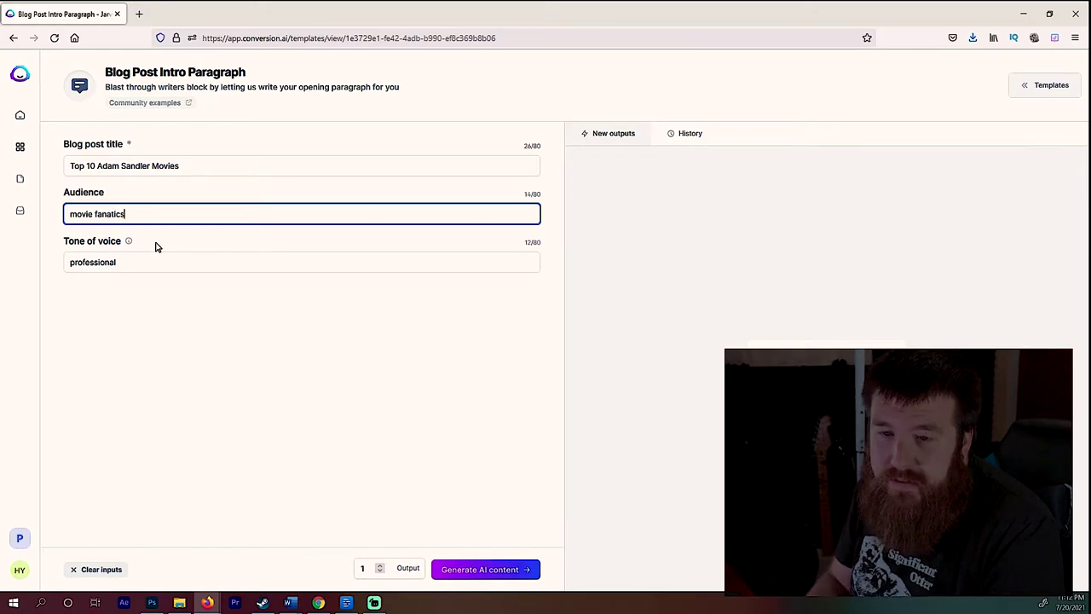
# - Set the tone of voice to "funny" and generate 3 outputs of the blog post intro
pyautogui.press('Tab')
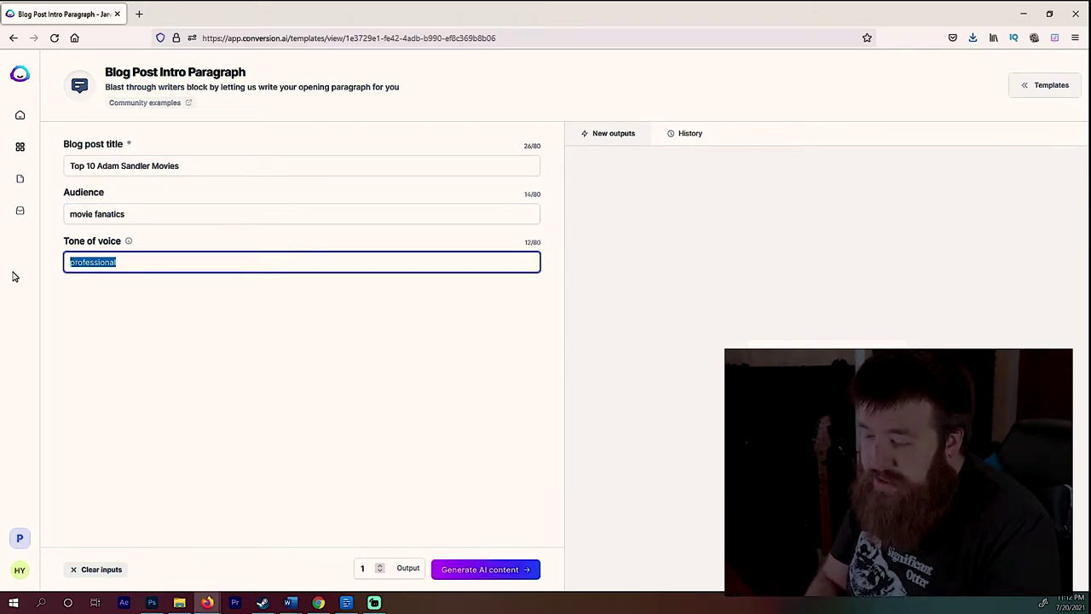
pyautogui.write('funny')
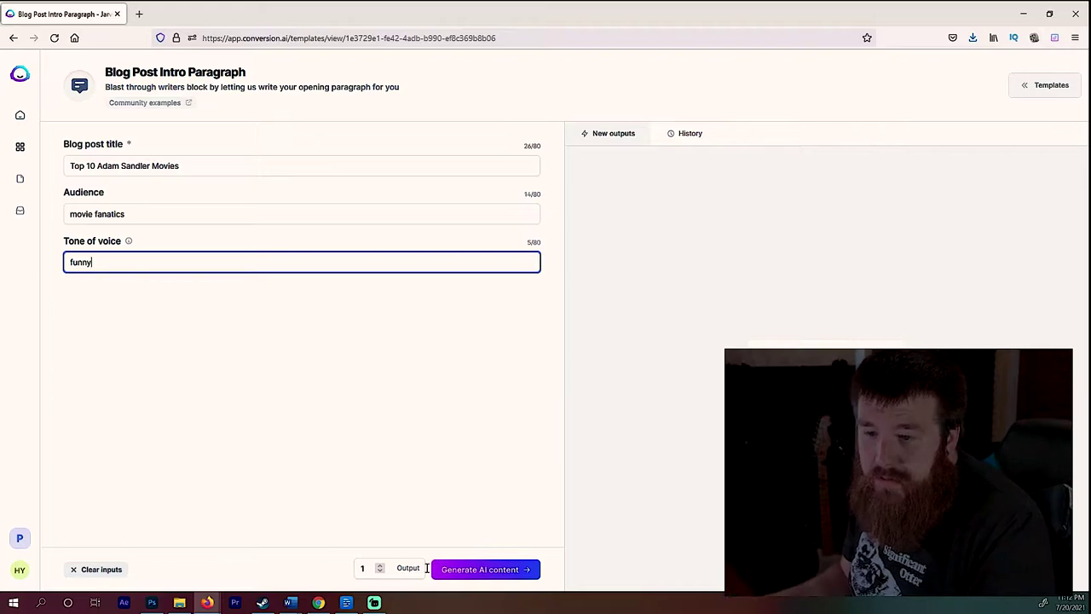
pyautogui.click(380, 566)
pyautogui.click(380, 565)
pyautogui.click(470, 569)
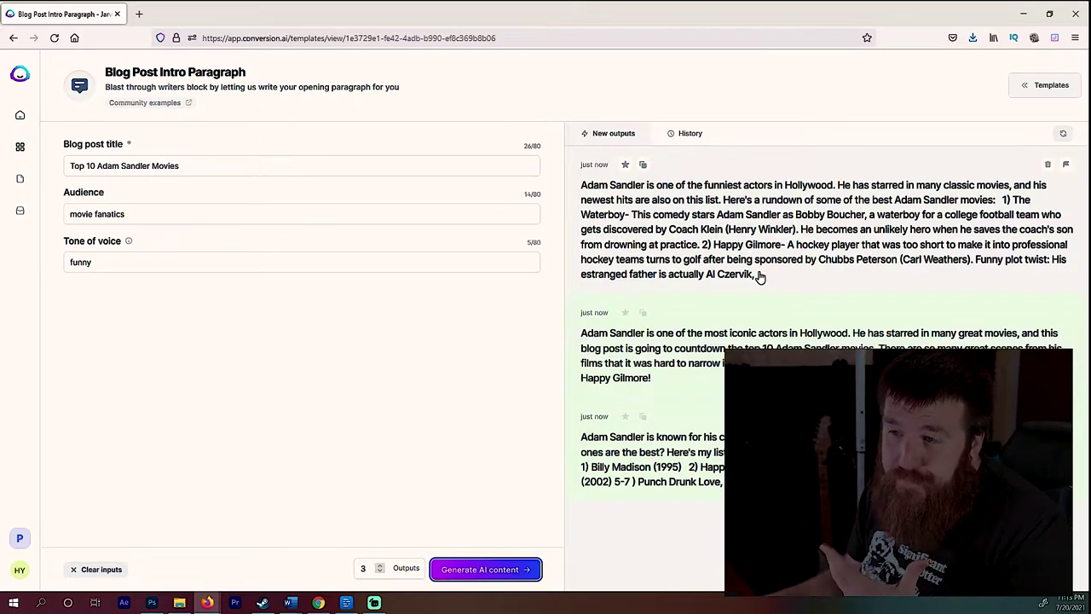
# - Open the first generated intro paragraph and copy its full text
pyautogui.click(583, 227)
pyautogui.click(552, 227)
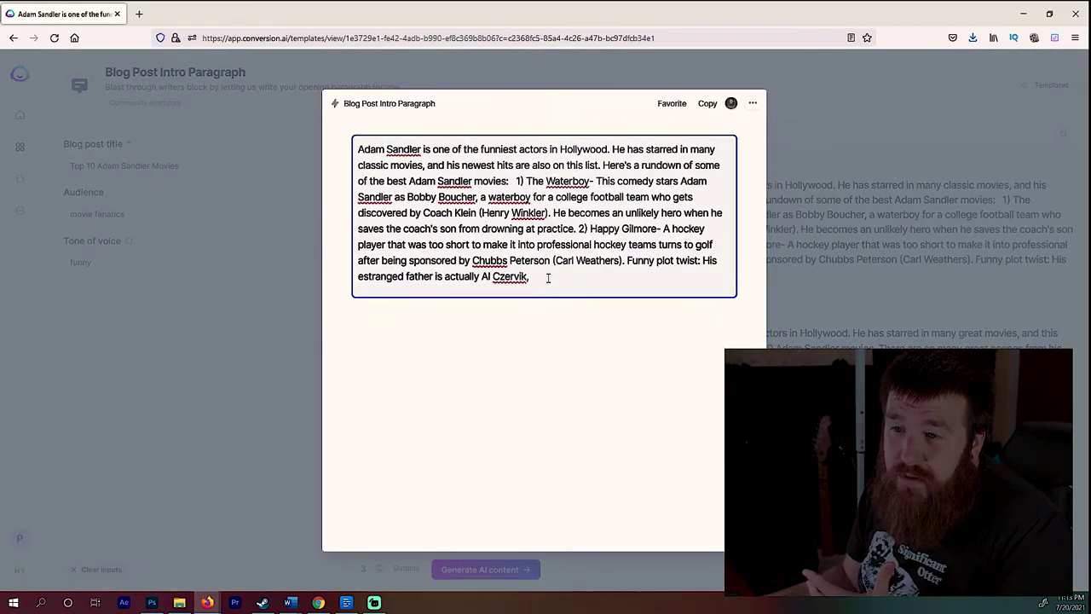
pyautogui.moveTo(548, 277); pyautogui.dragTo(323, 143)
pyautogui.hotkey('ctrl', 'c')
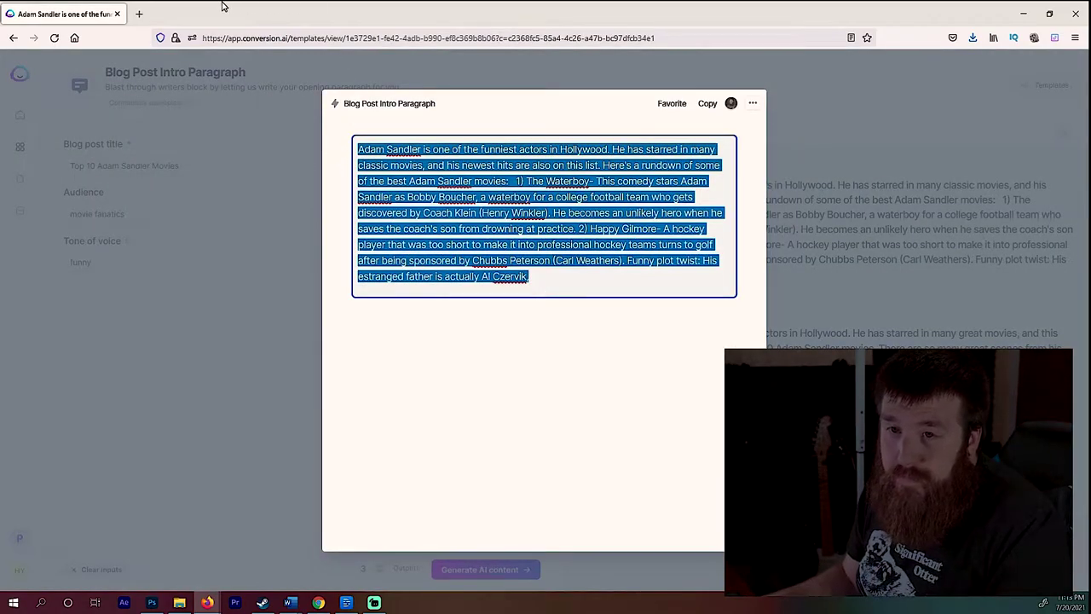
# - Switch to Grammarly in a new browser tab, create a new document and paste the copied intro paragraph
pyautogui.click(138, 15)
pyautogui.write('grammarly.com/')
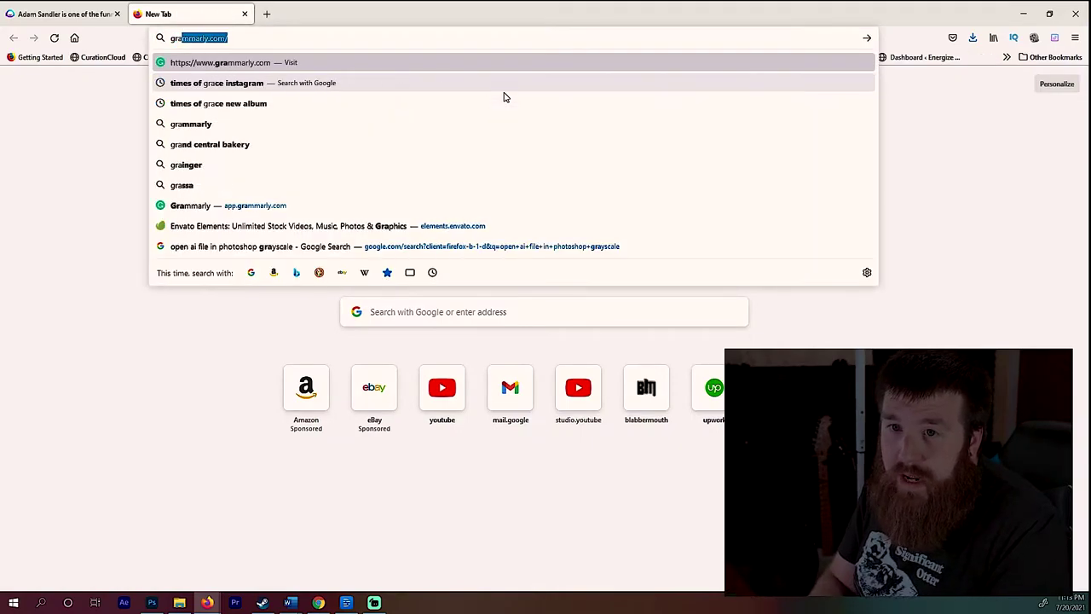
pyautogui.press('Return')
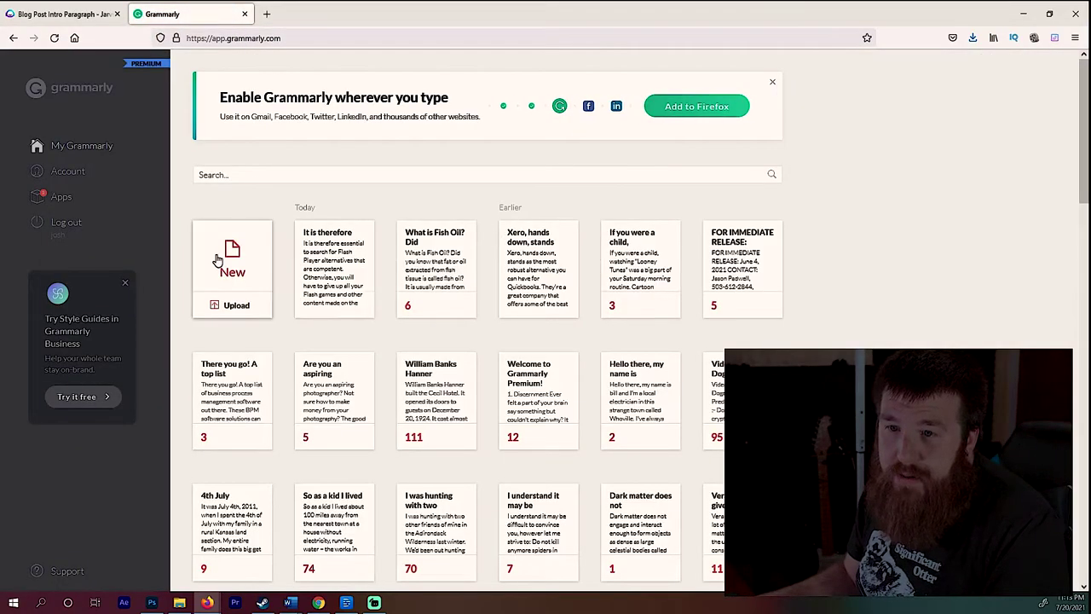
pyautogui.click(229, 256)
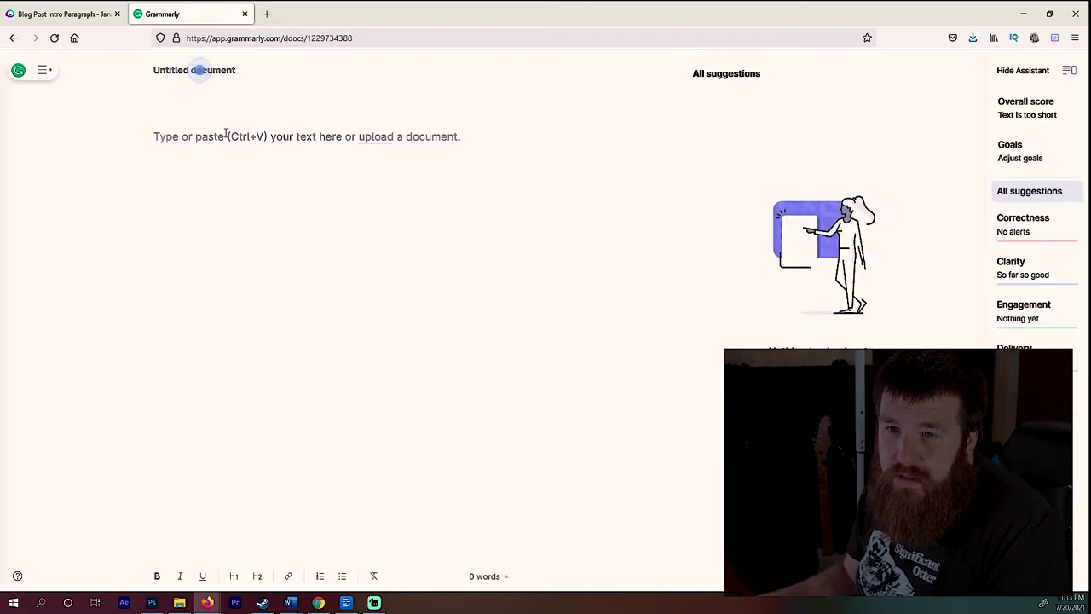
pyautogui.hotkey('ctrl', 'v')
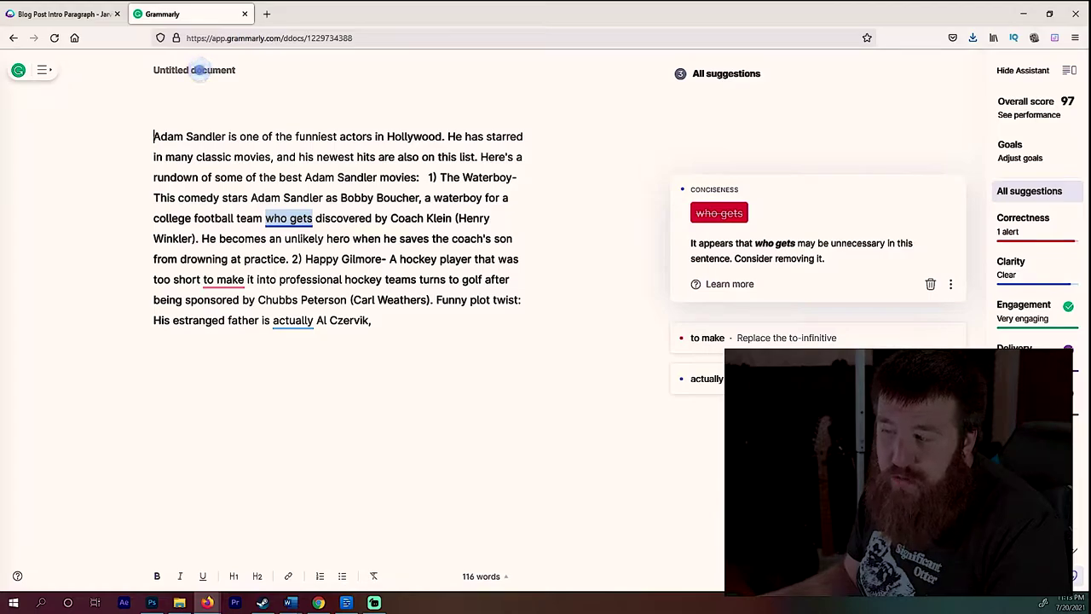
# - Run the plagiarism check on the pasted intro and examine the source matched to each flagged passage
pyautogui.click(1032, 533)
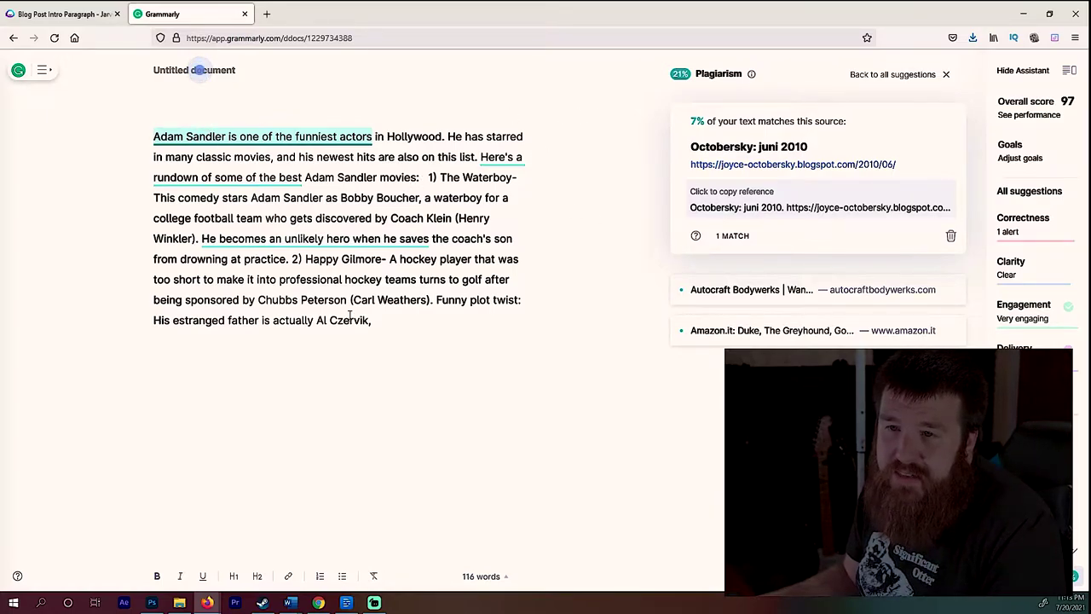
pyautogui.click(282, 238)
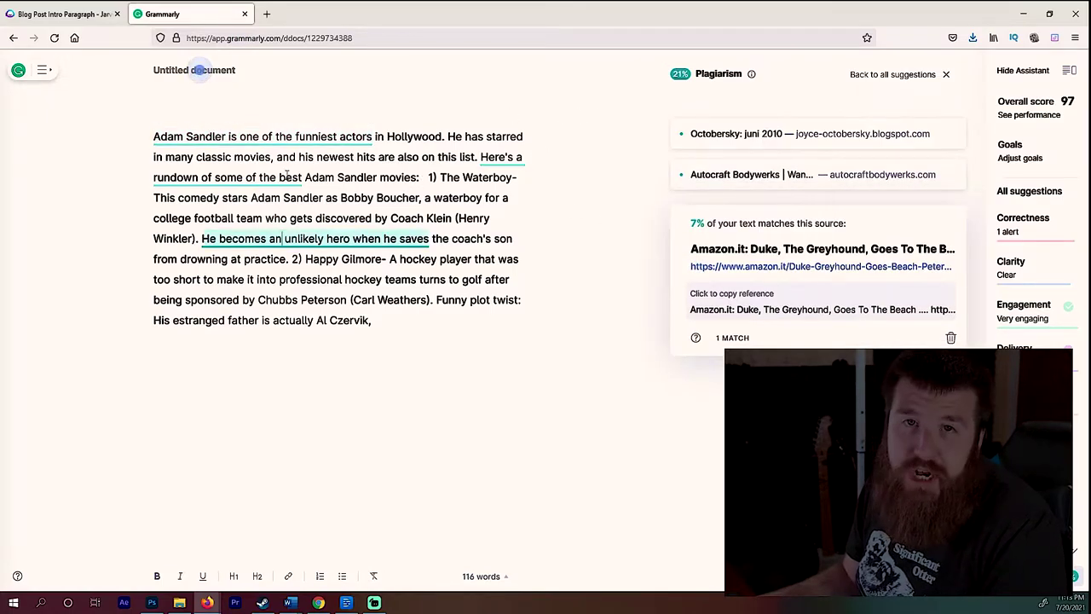
pyautogui.click(280, 180)
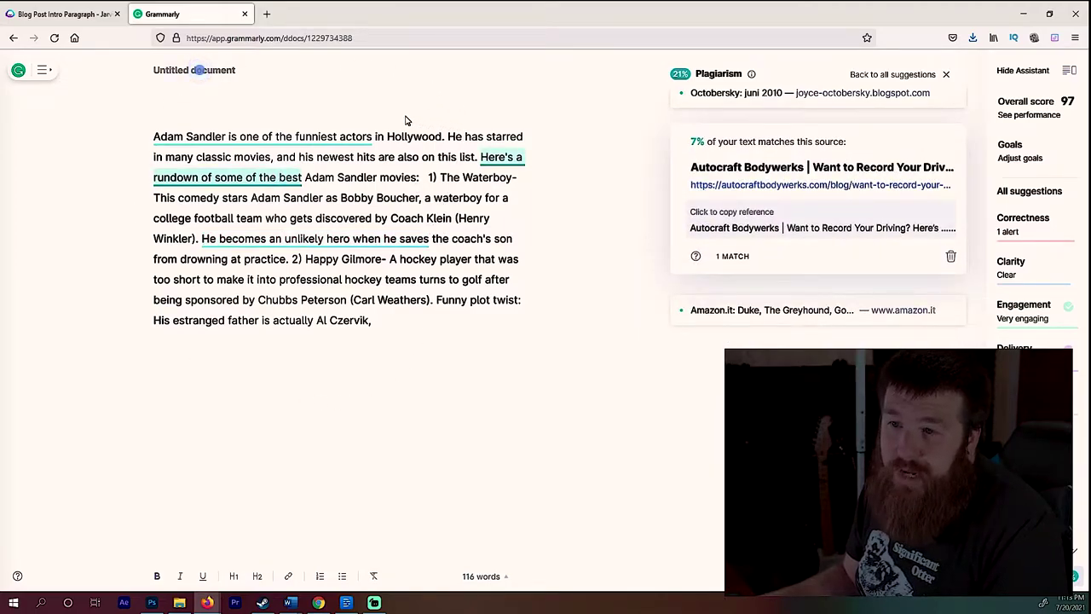
pyautogui.click(252, 135)
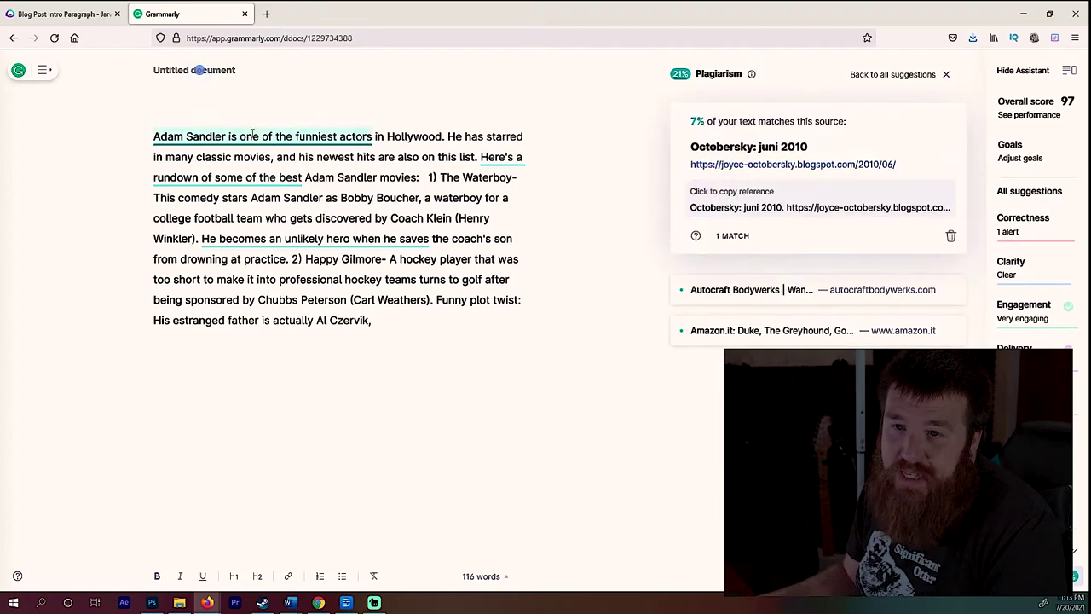
# - Replace "is one" with "can be" in the flagged opening sentence, keeping a space after "Adam Sandler"
pyautogui.moveTo(259, 136); pyautogui.dragTo(227, 136)
pyautogui.write('can be')
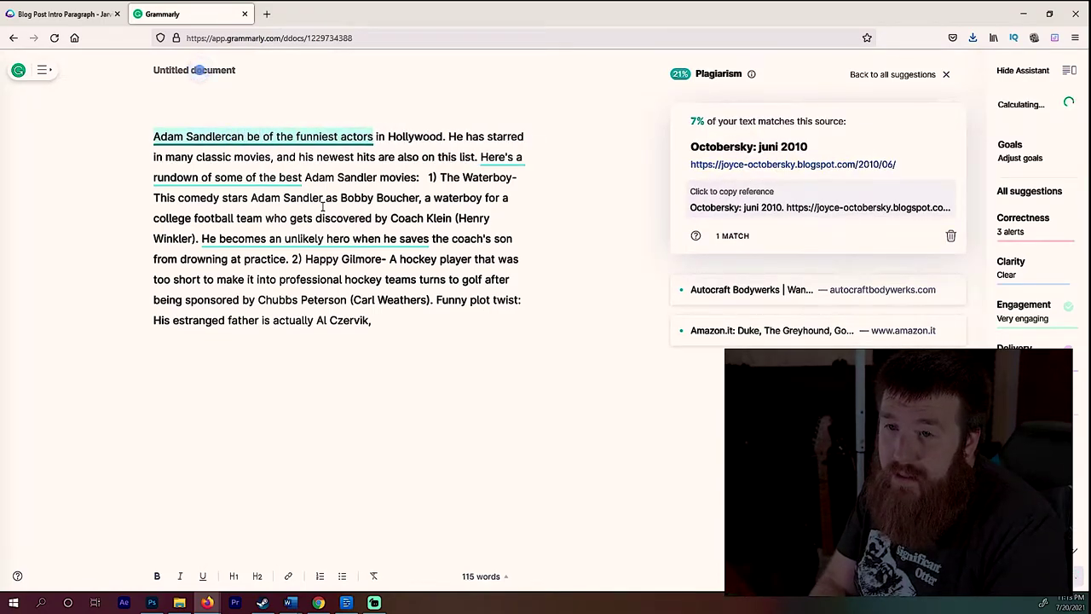
pyautogui.press('BackSpace')
pyautogui.press('BackSpace')
pyautogui.press('BackSpace')
pyautogui.press('BackSpace')
pyautogui.press('BackSpace')
pyautogui.press('BackSpace')
pyautogui.write('can be')
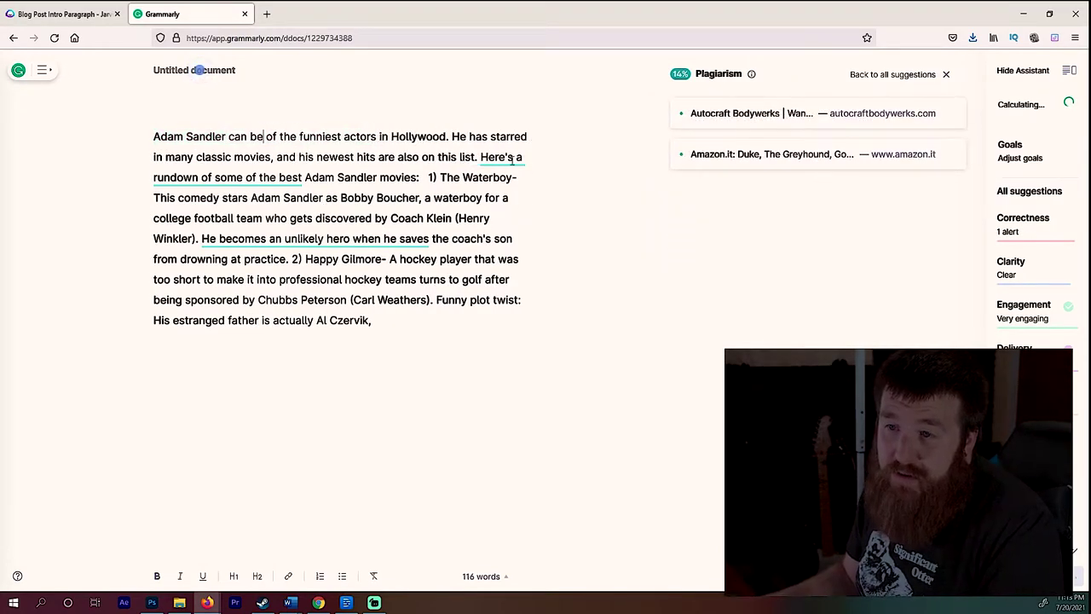
# - Examine the sources matched to "Here's a rundown of some of the best" and "He becomes an unlikely hero when he saves"
pyautogui.click(298, 177)
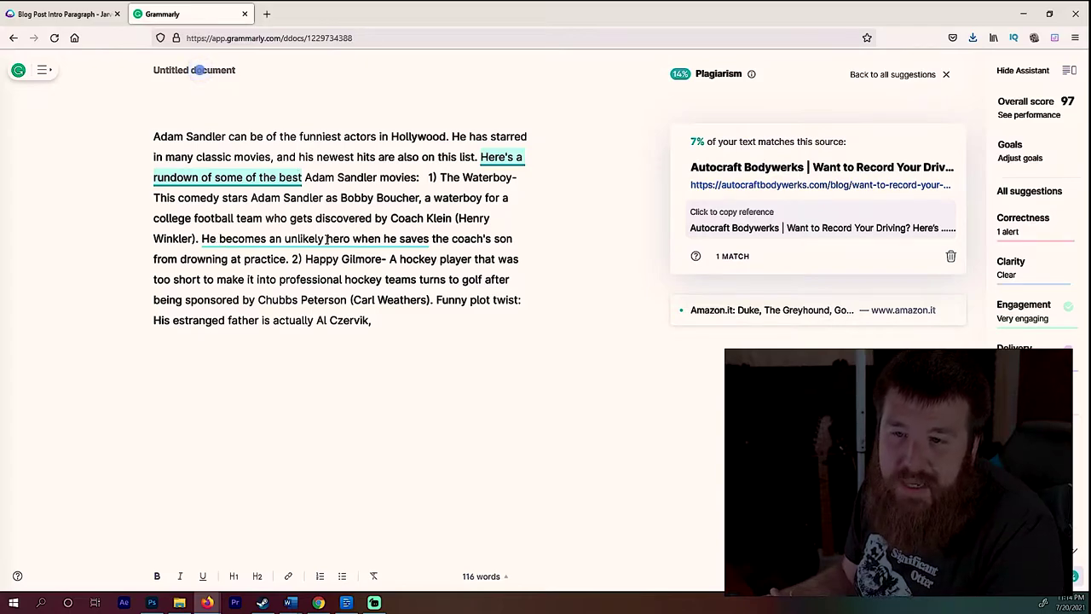
pyautogui.moveTo(429, 241); pyautogui.dragTo(202, 242)
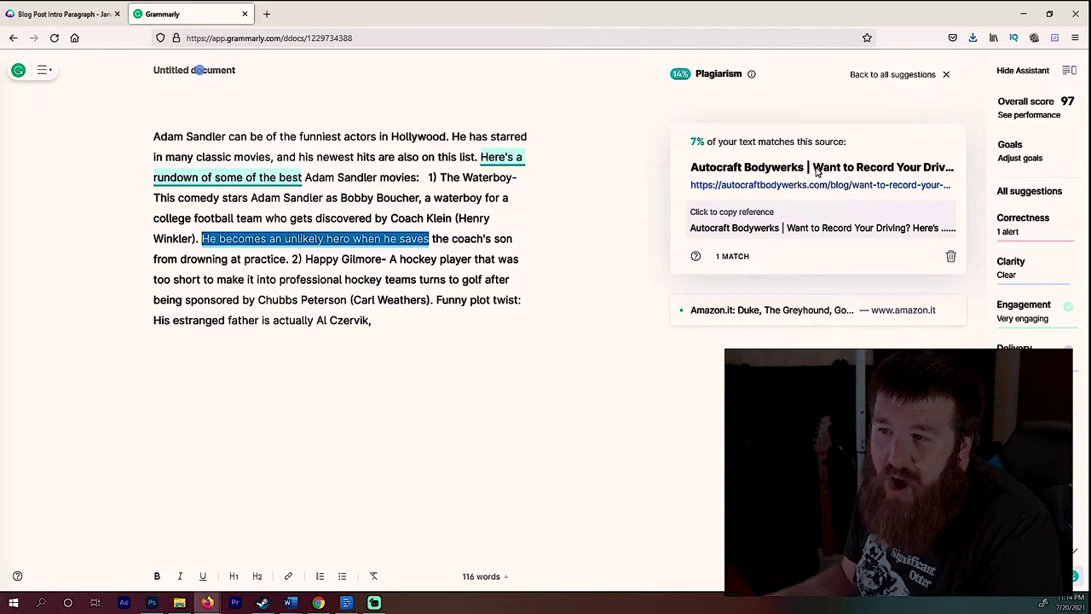
pyautogui.click(792, 313)
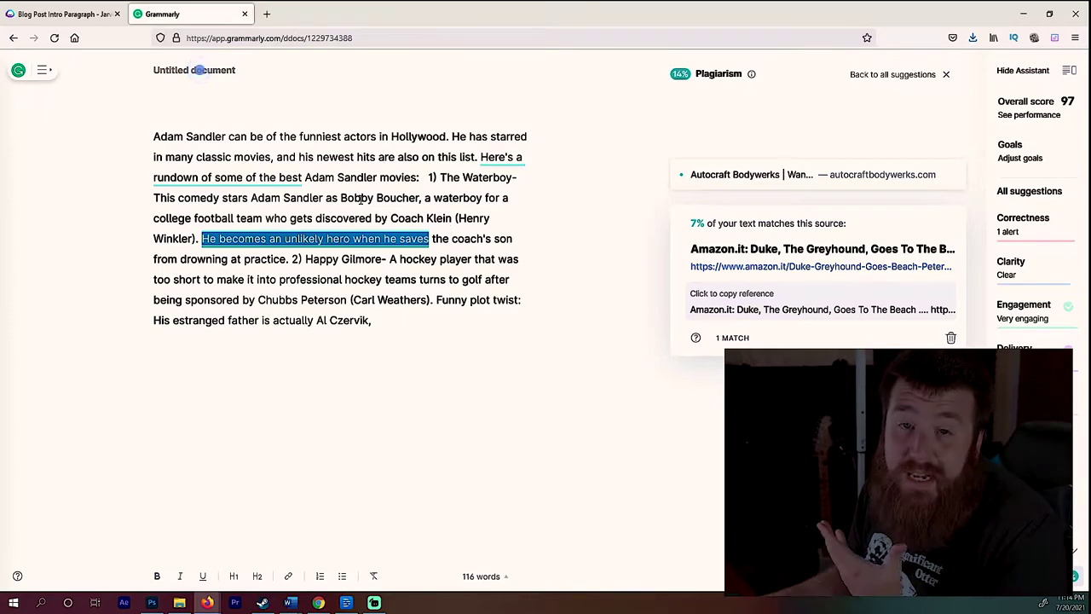
# - Close Grammarly, return to the Jarvis Blog Post Intro Paragraph page and dismiss the enlarged intro paragraph
pyautogui.click(506, 300)
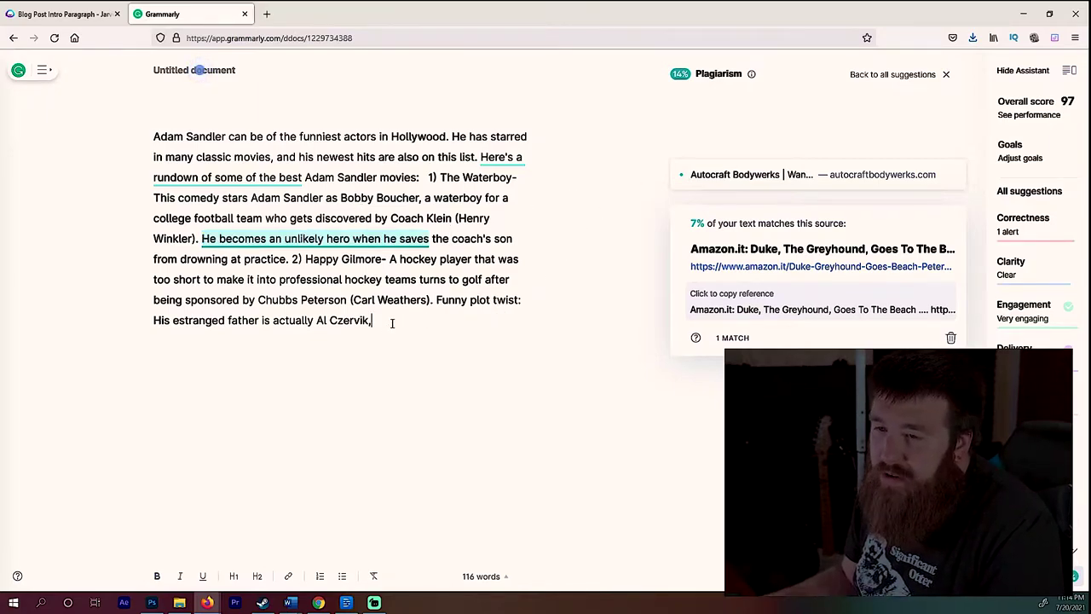
pyautogui.moveTo(392, 323); pyautogui.dragTo(4, 129)
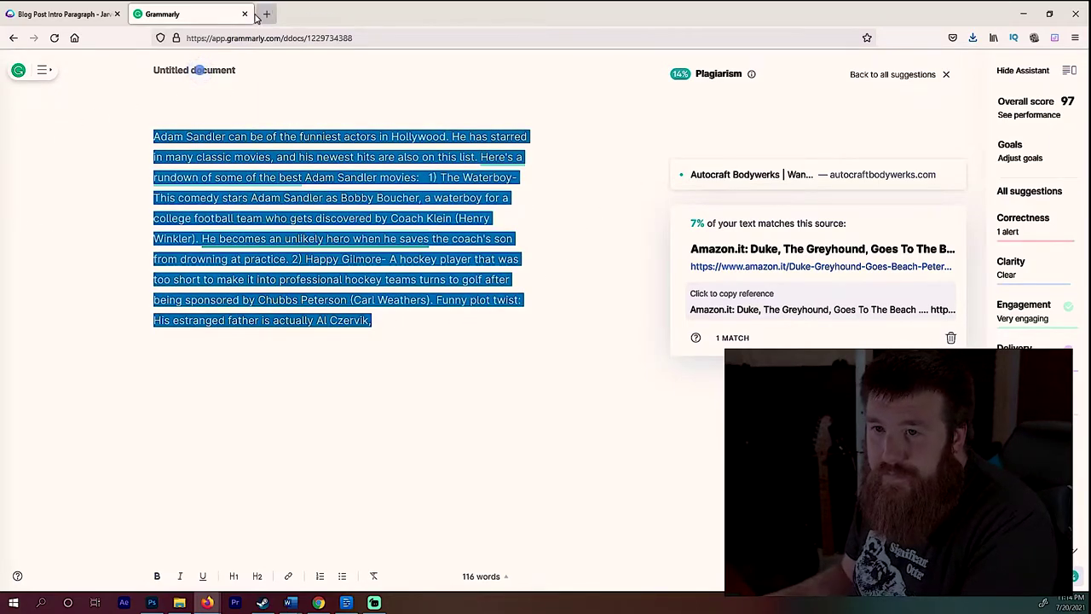
pyautogui.click(60, 14)
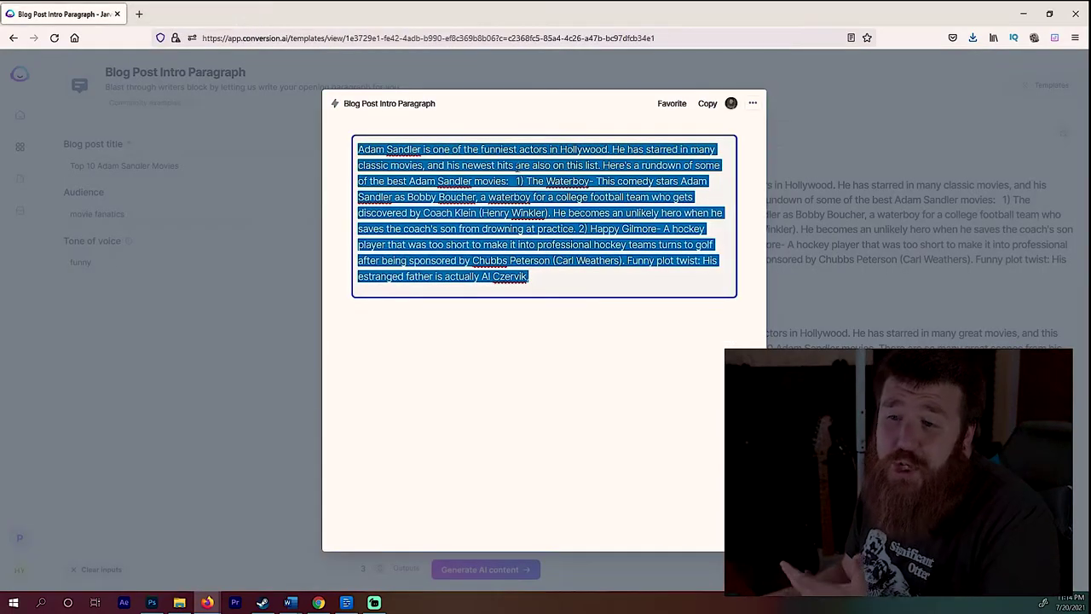
pyautogui.click(878, 230)
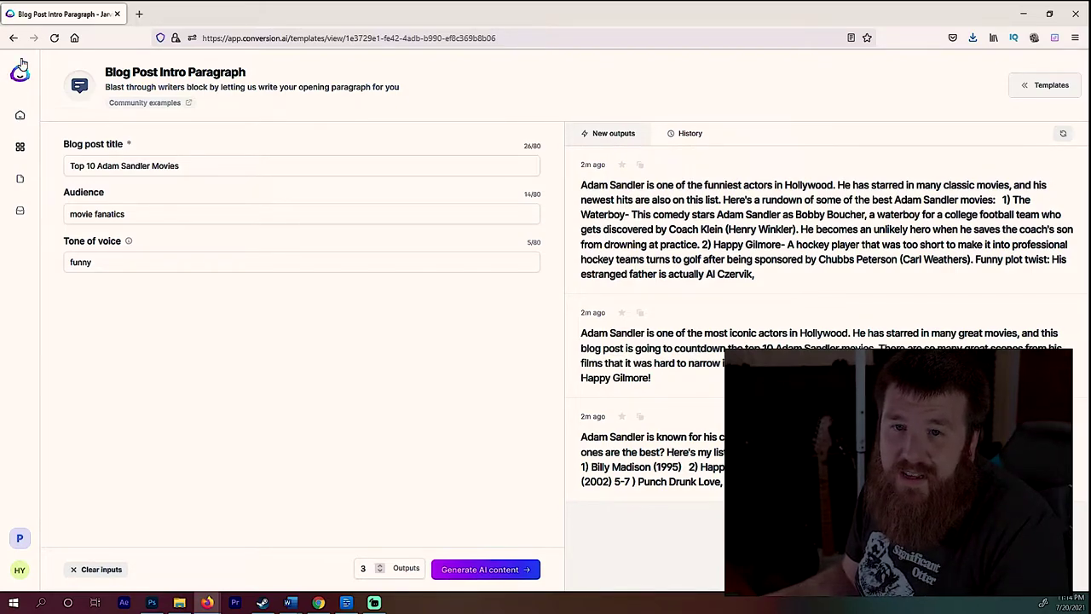
# - Open the Facebook ad headline template from the Jarvis template library
pyautogui.click(19, 78)
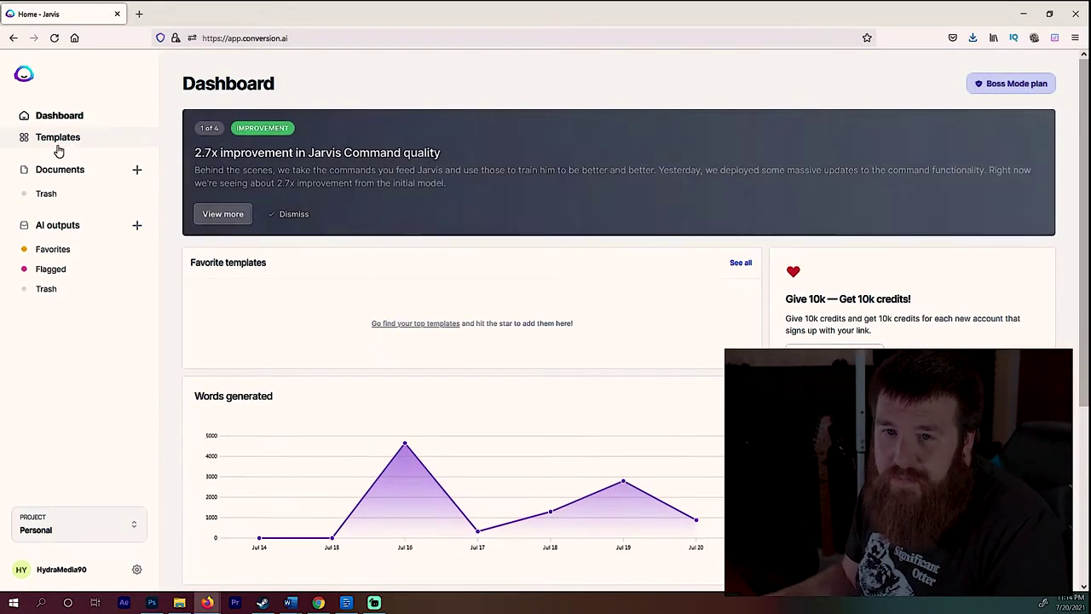
pyautogui.click(64, 145)
pyautogui.scroll(-10, 660, 340)
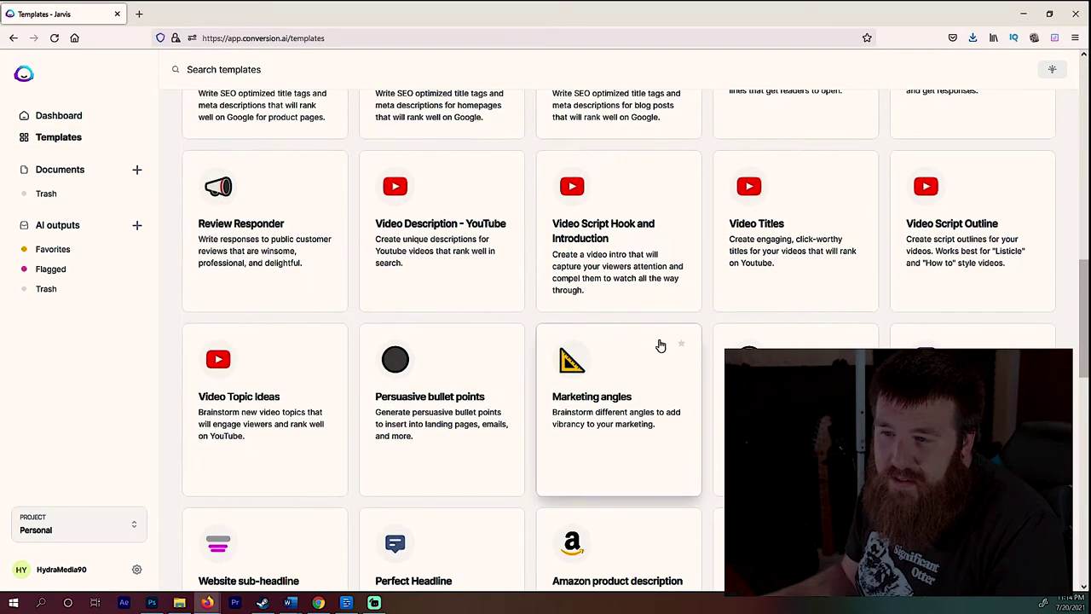
pyautogui.scroll(-5, 656, 344)
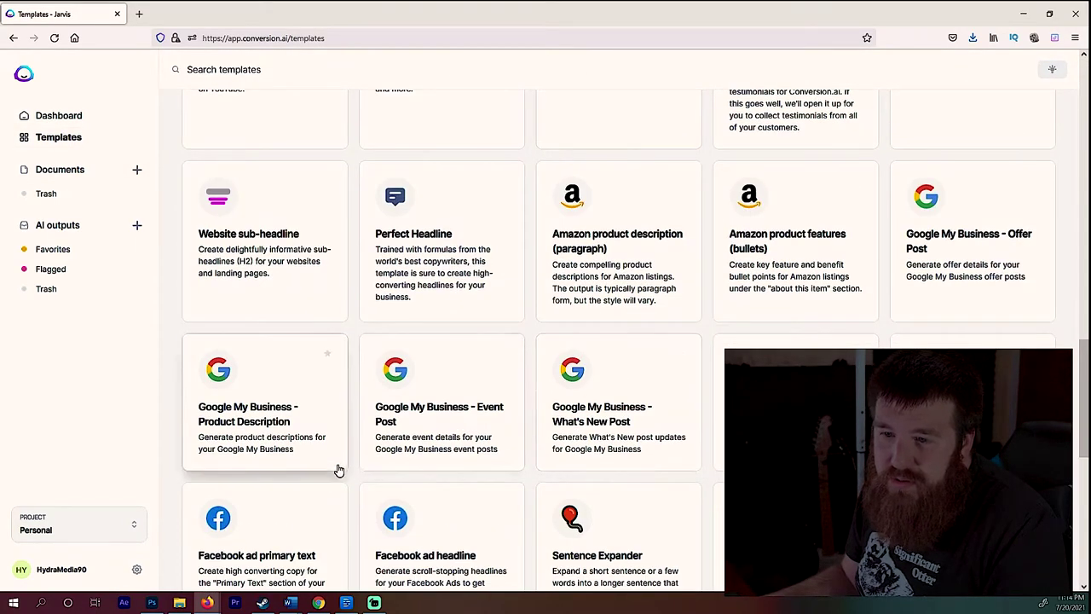
pyautogui.scroll(-2, 339, 467)
pyautogui.scroll(-1, 341, 460)
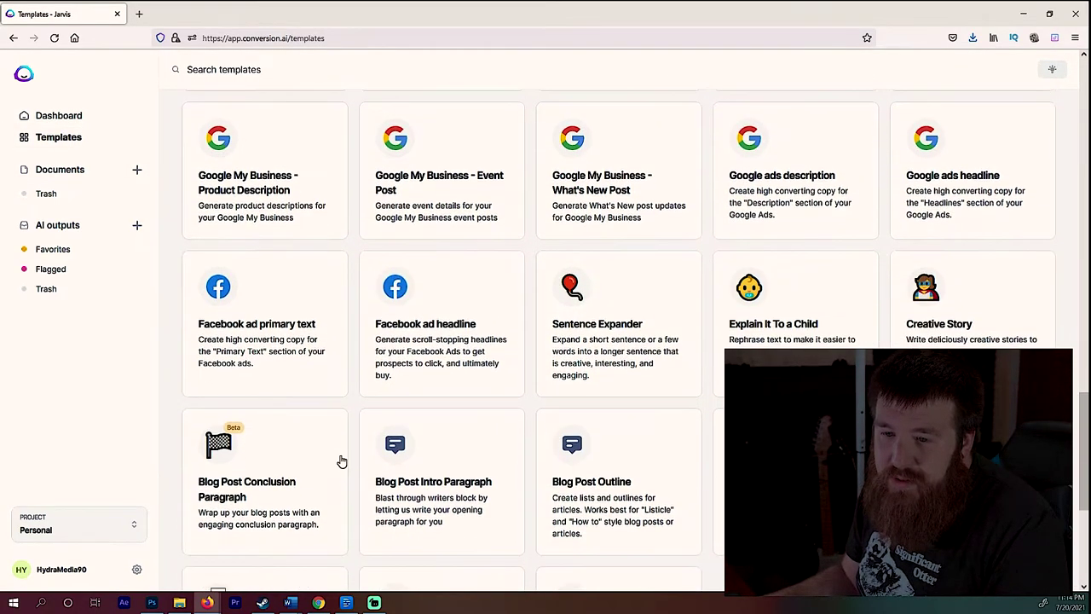
pyautogui.click(457, 330)
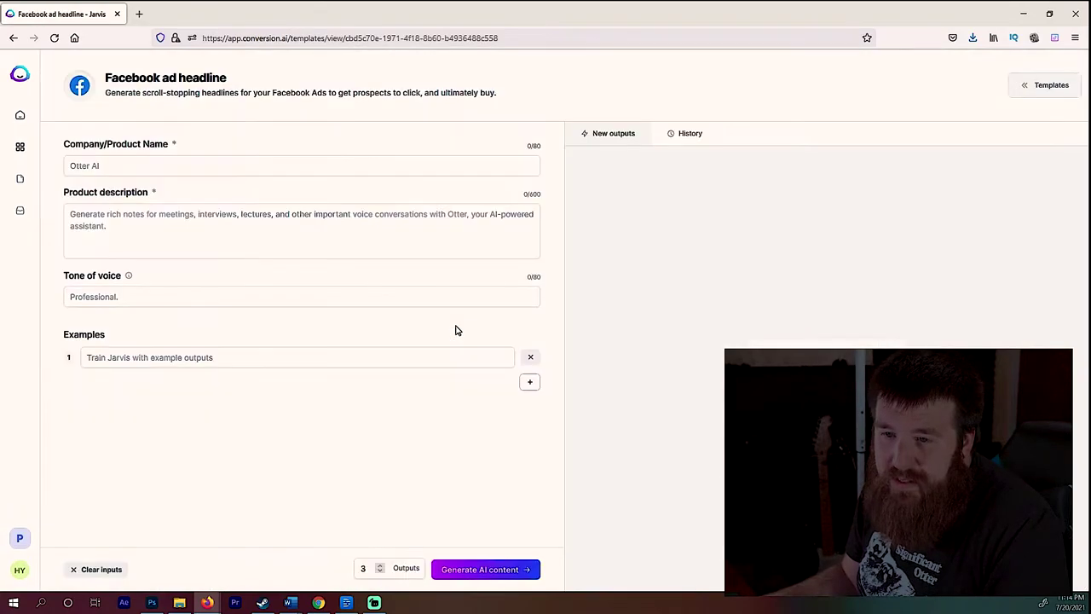
# - Enter "Saving The Whales" as the company/product name of the Facebook ad headline
pyautogui.click(135, 169)
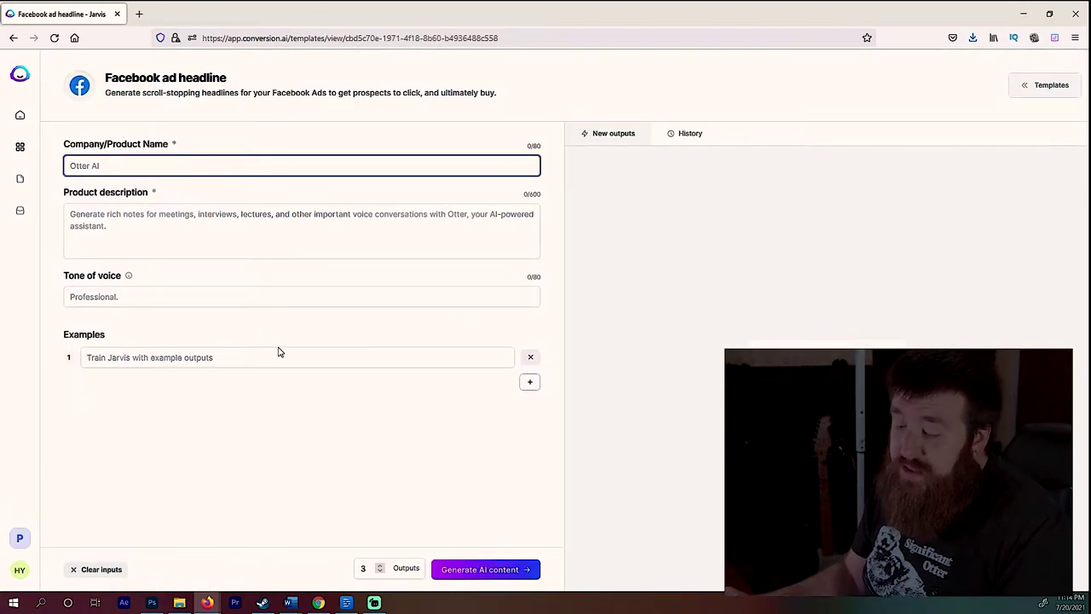
pyautogui.write('S')
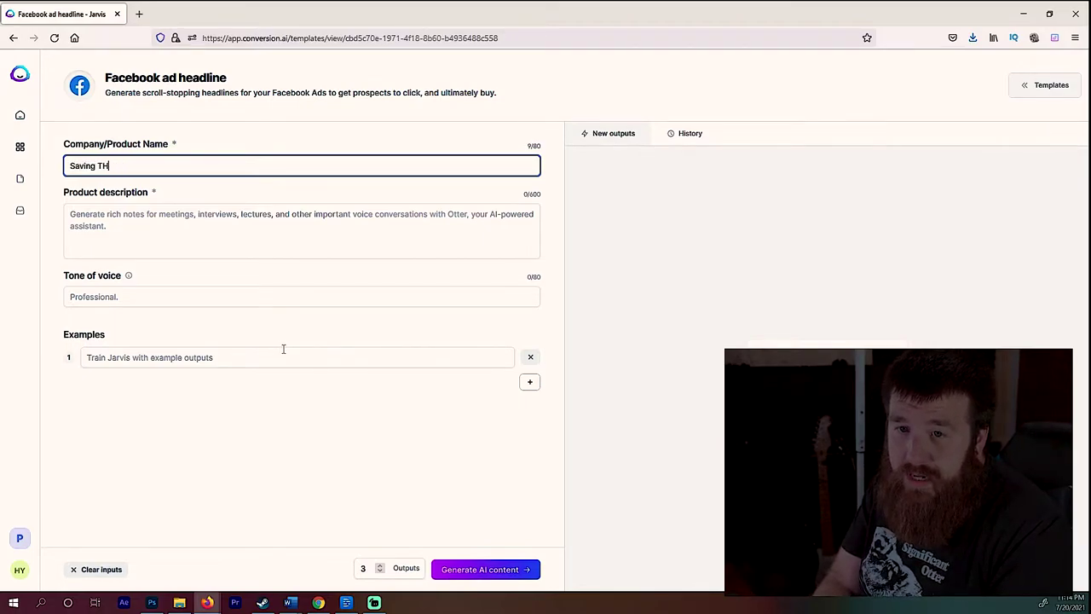
pyautogui.write('aving The Whales')
pyautogui.press('Tab')
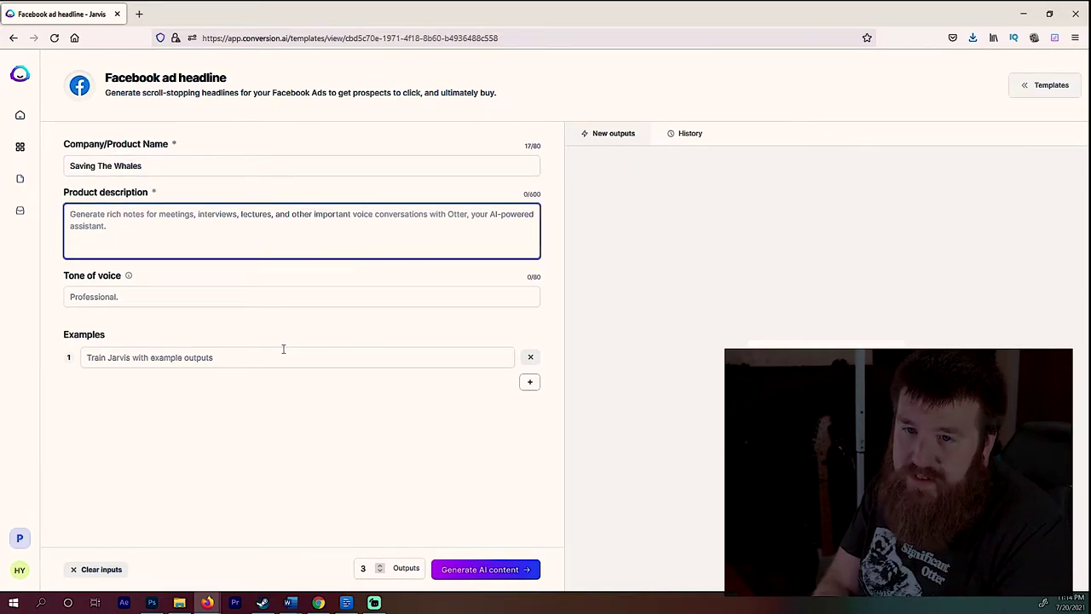
# - Enter the product description "our companies mission statement is to save the whales in the pacific ocean from oil rigs."
pyautogui.write('our companies mission')
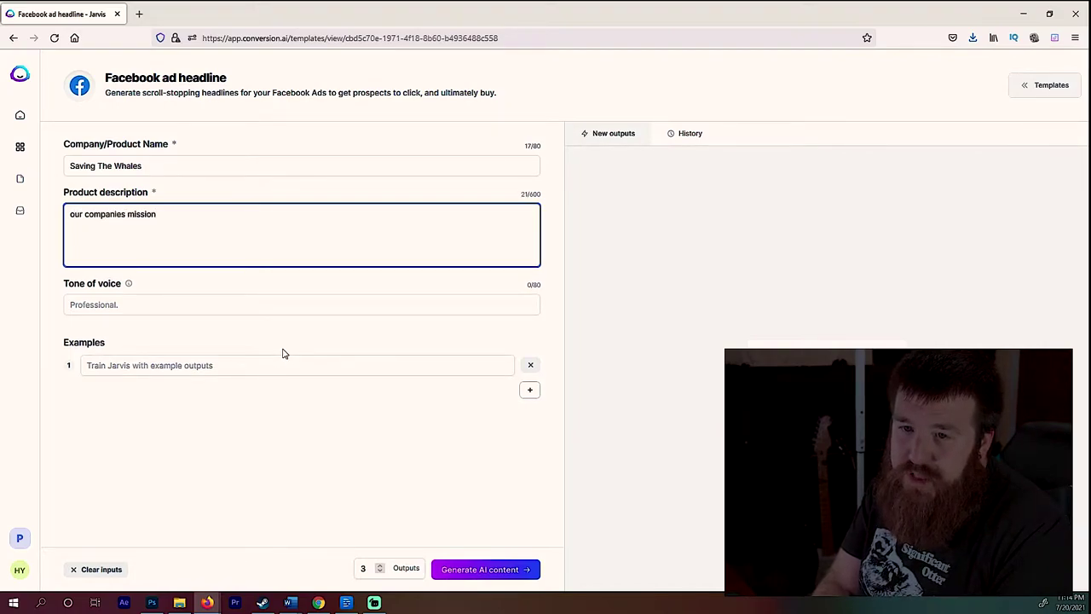
pyautogui.write(' statement is to save ')
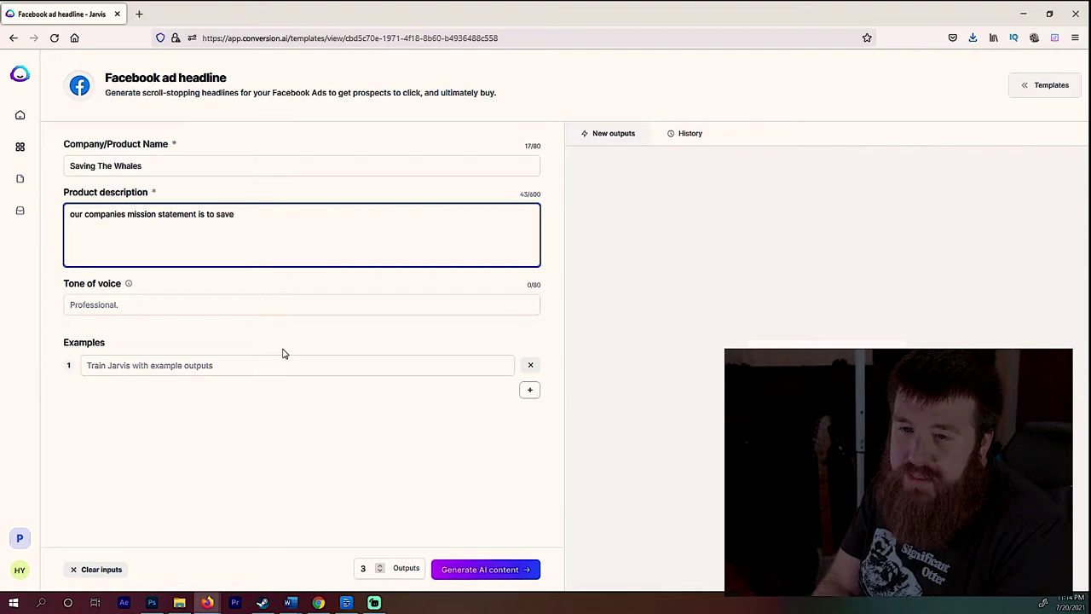
pyautogui.write('the wahhales in the a')
pyautogui.write('cific ocean from')
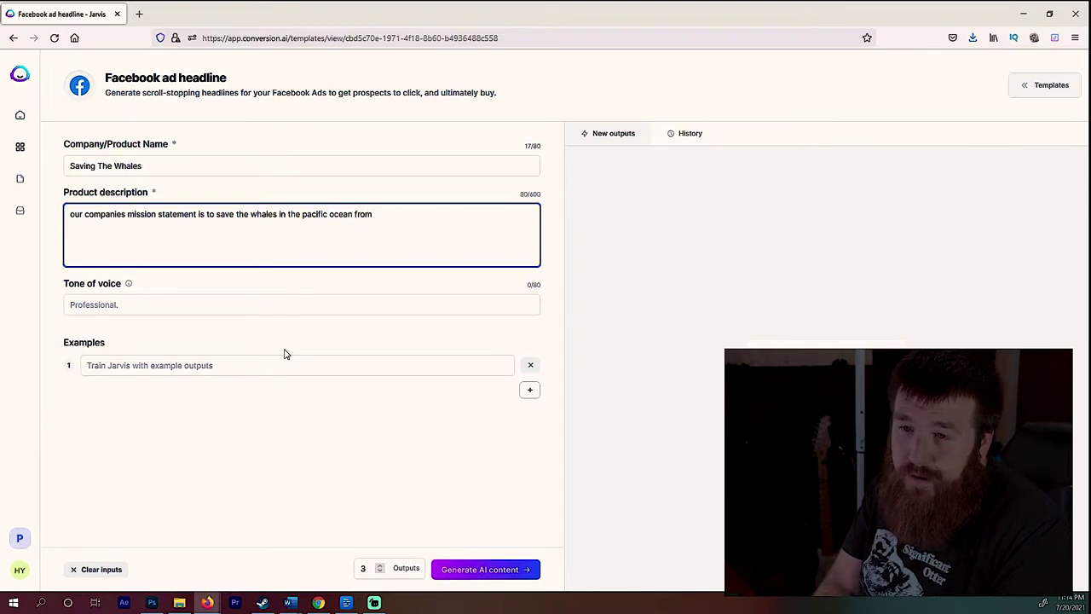
pyautogui.write(' oil rigs.')
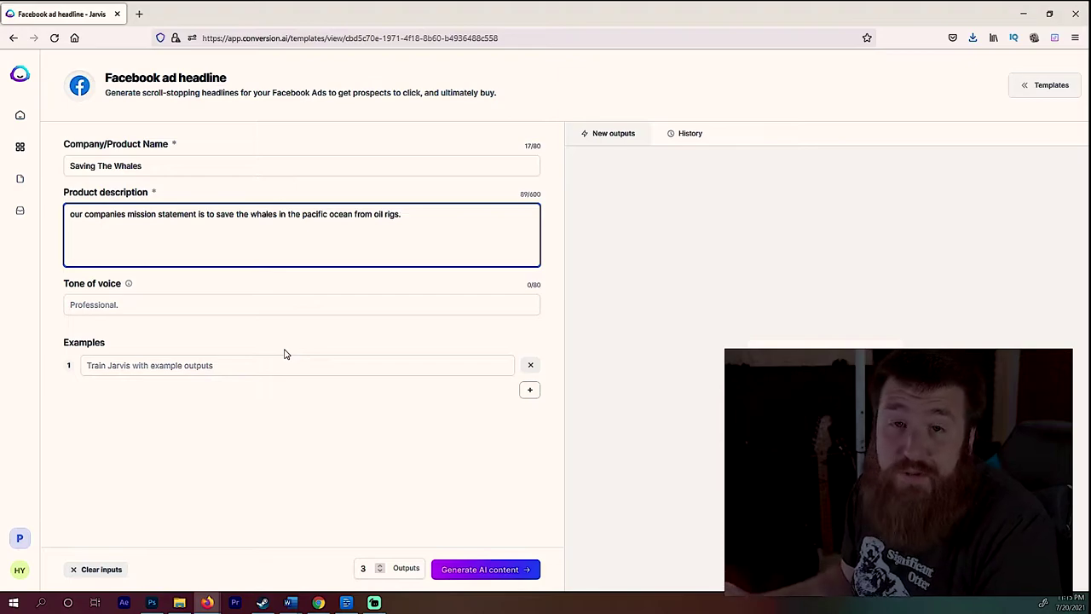
# - Set the tone of voice to "friendly" and generate three Facebook ad headlines
pyautogui.click(148, 310)
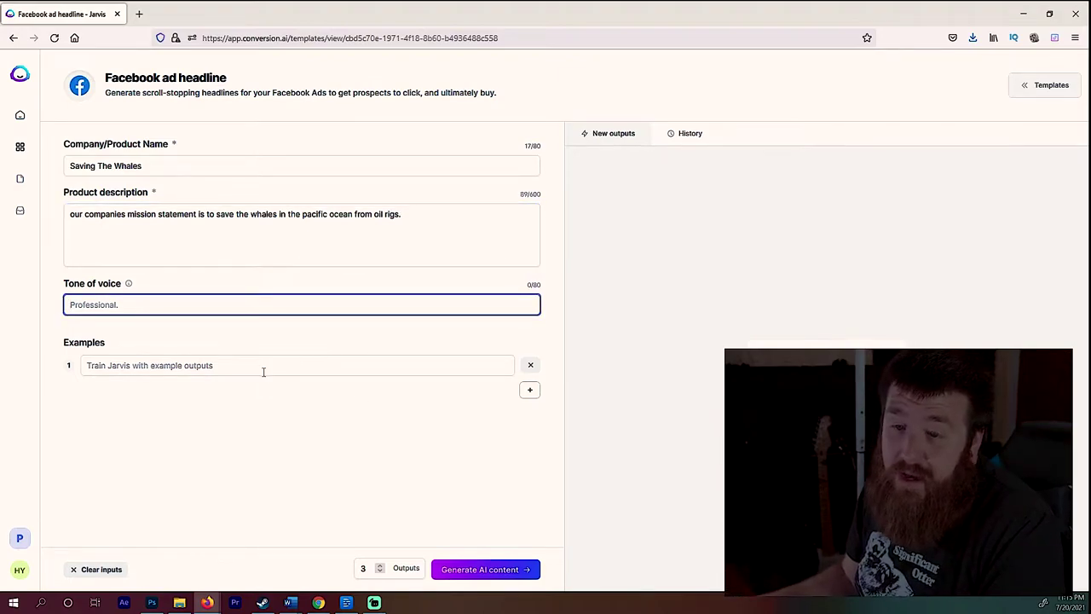
pyautogui.write('friendly')
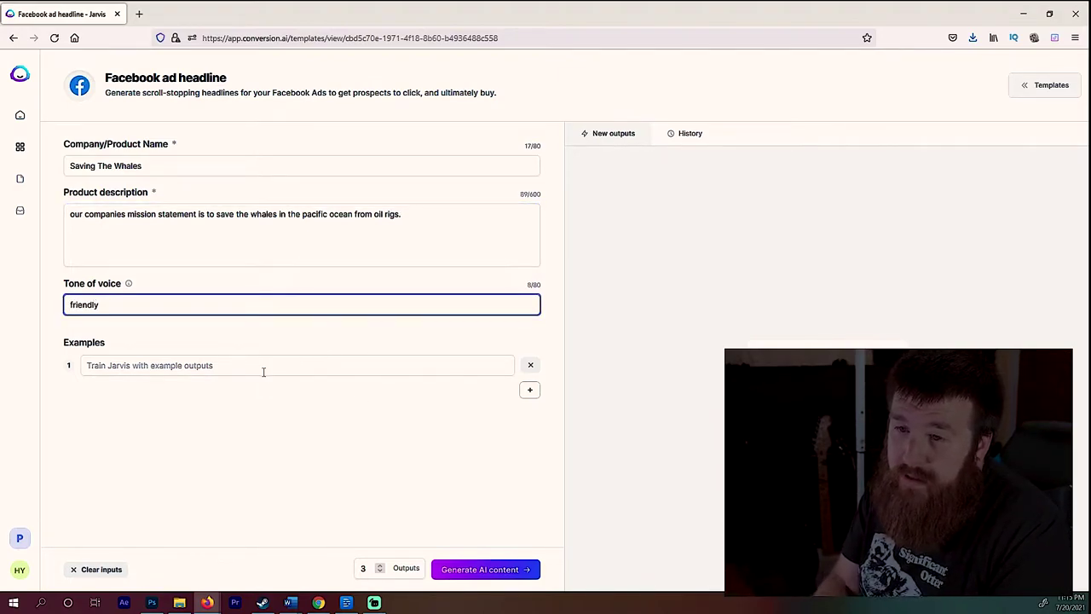
pyautogui.click(479, 570)
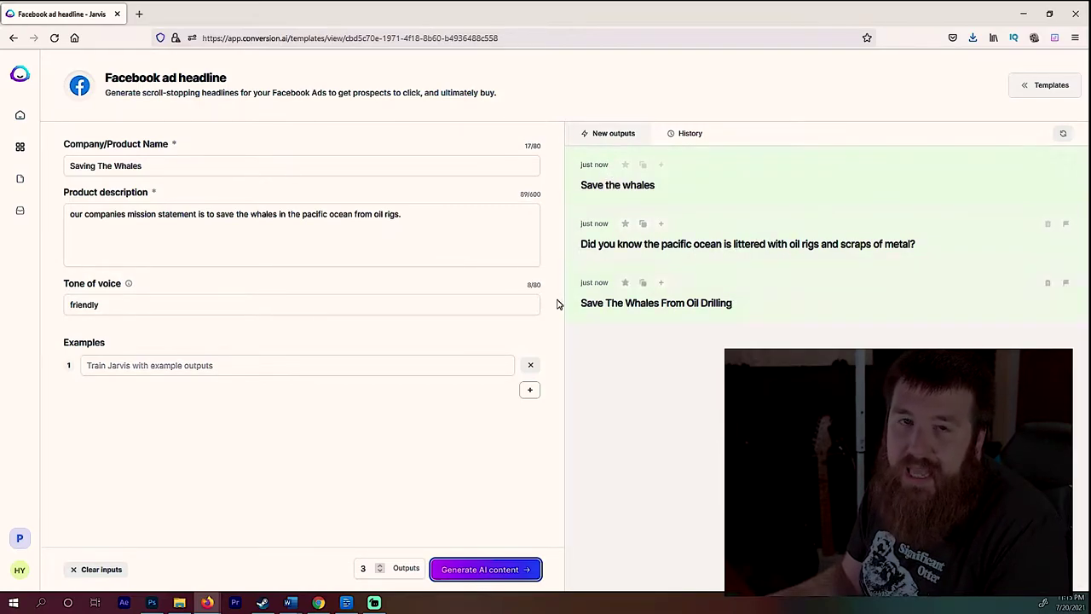
# - Create a new Jarvis document, starting from scratch instead of the blog post workflow
pyautogui.click(19, 77)
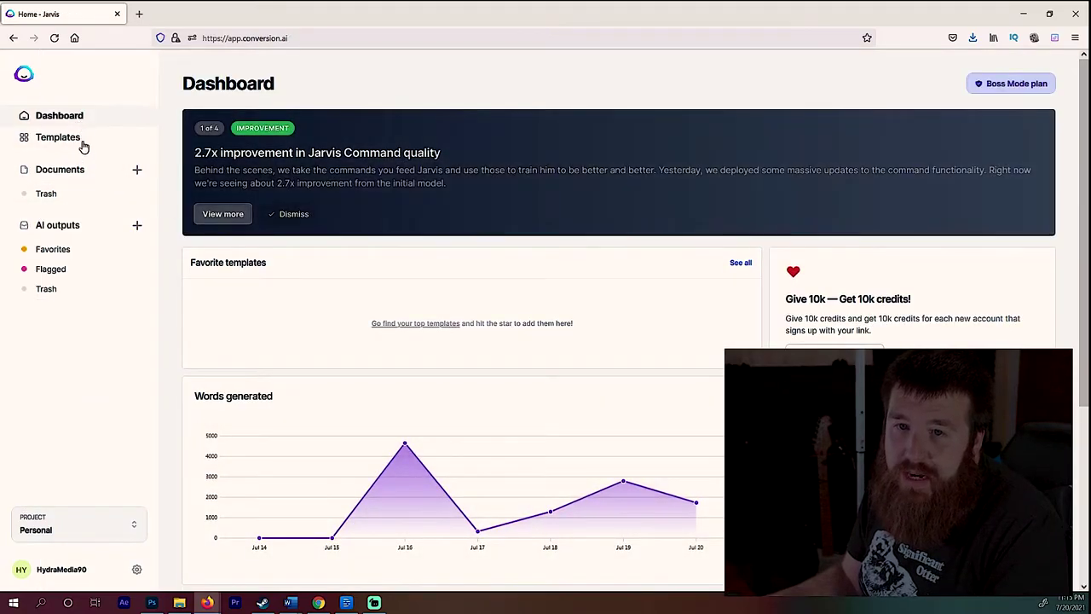
pyautogui.click(127, 172)
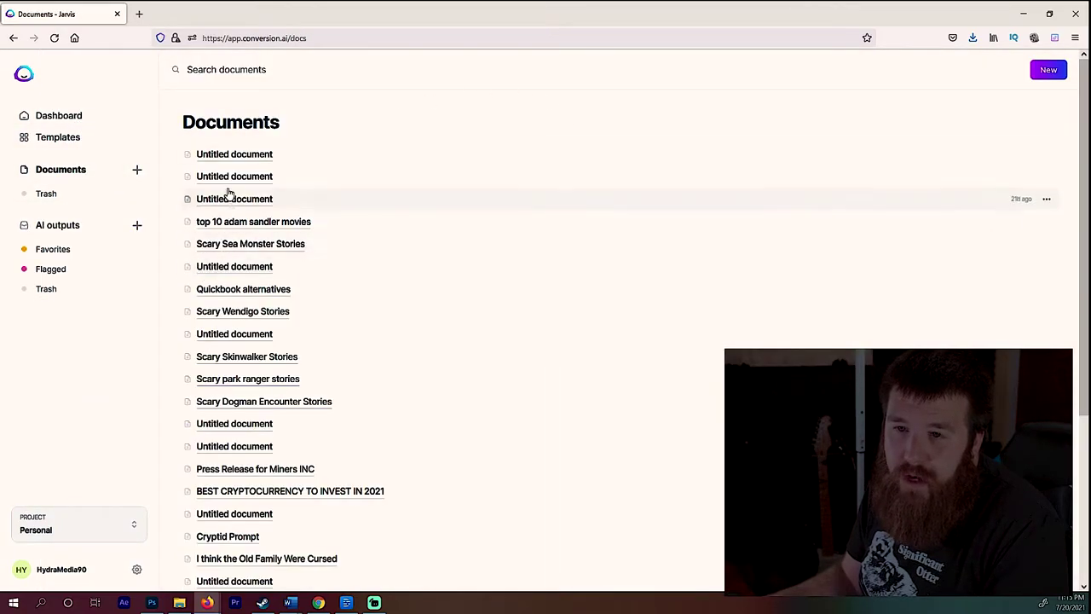
pyautogui.click(139, 170)
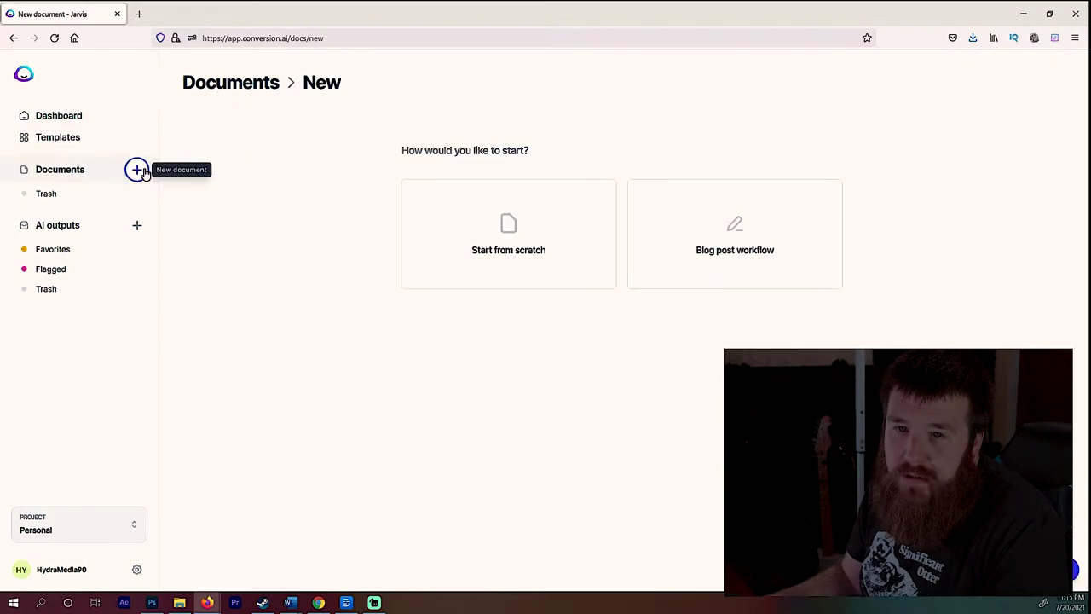
pyautogui.click(516, 236)
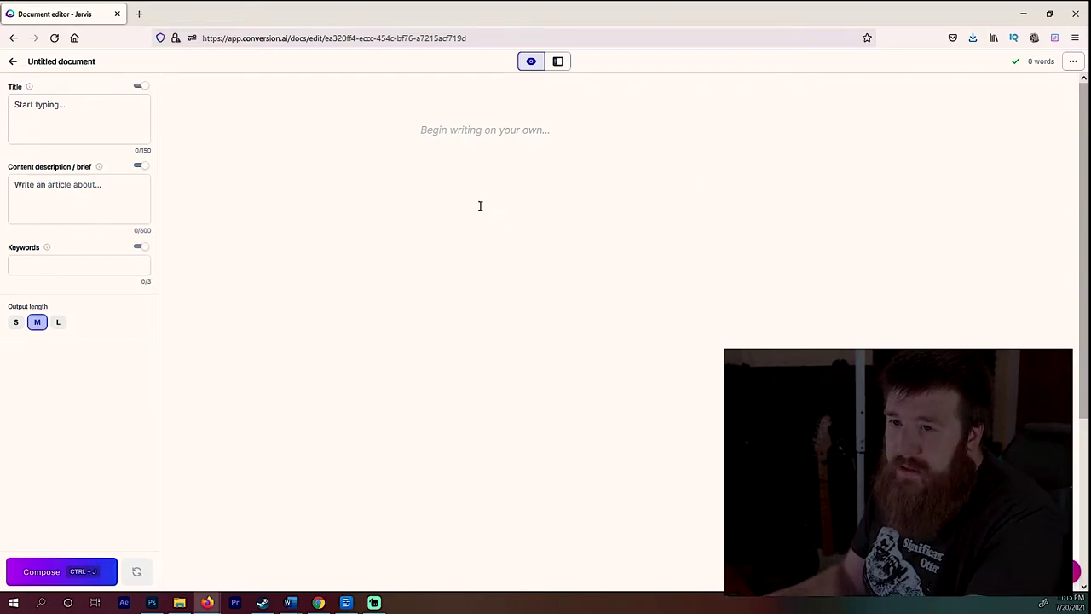
# - Set the new document's title to "Top 10 Adam Sandler Movies"
pyautogui.click(43, 118)
pyautogui.write('Top 10')
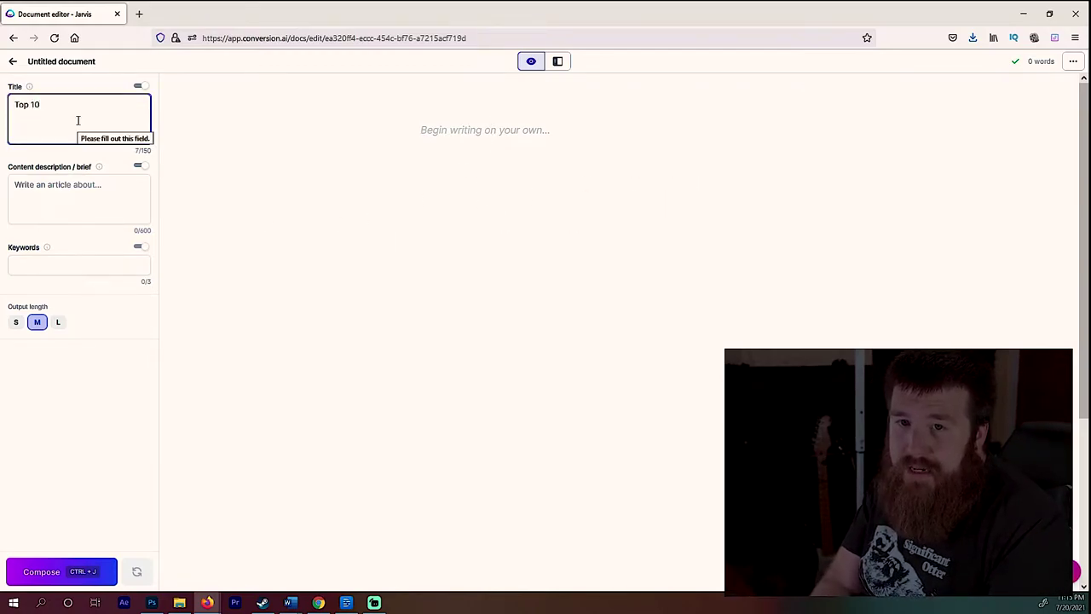
pyautogui.write(' Adam Sandler Movies')
pyautogui.press('Tab')
pyautogui.press('Tab')
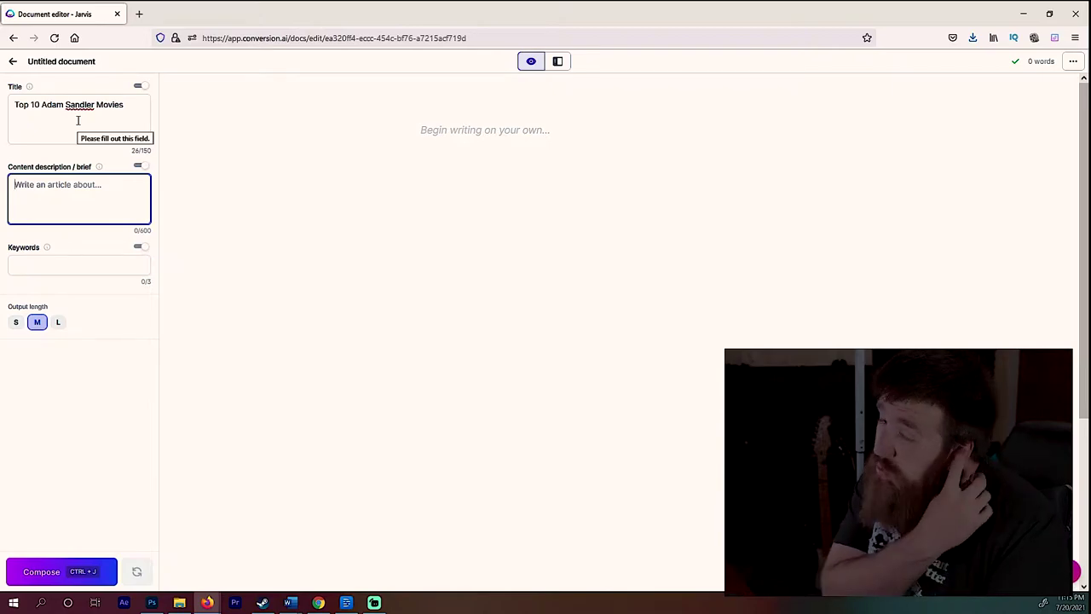
# - Fill in the content brief with "write an article on the top 10 funniest adam sandler films. Exclude Billy Madison."
pyautogui.write('wri')
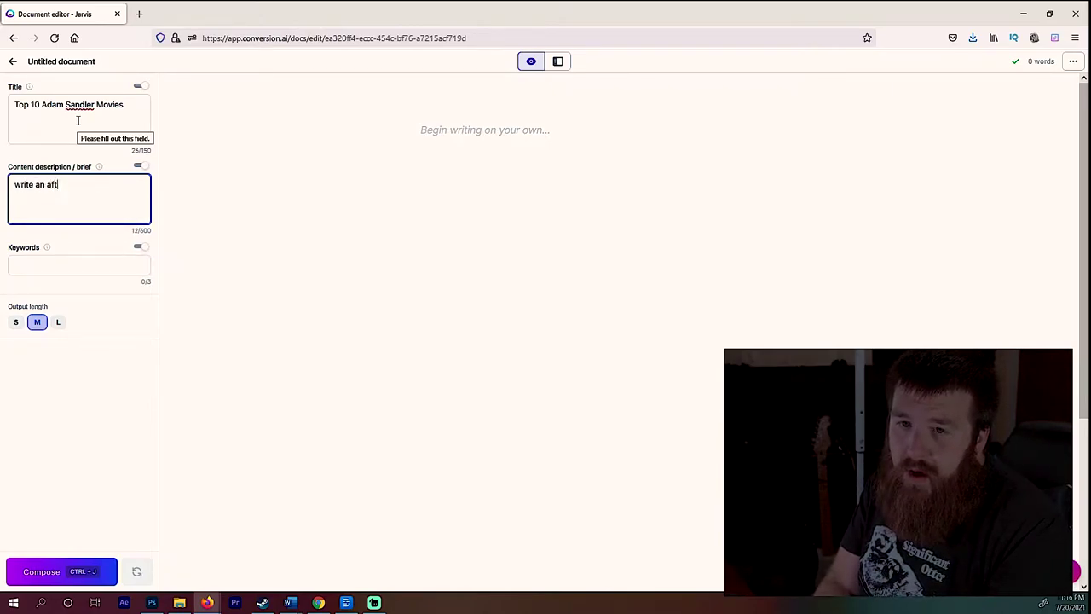
pyautogui.write('te an article on the top 10 funniest adam san')
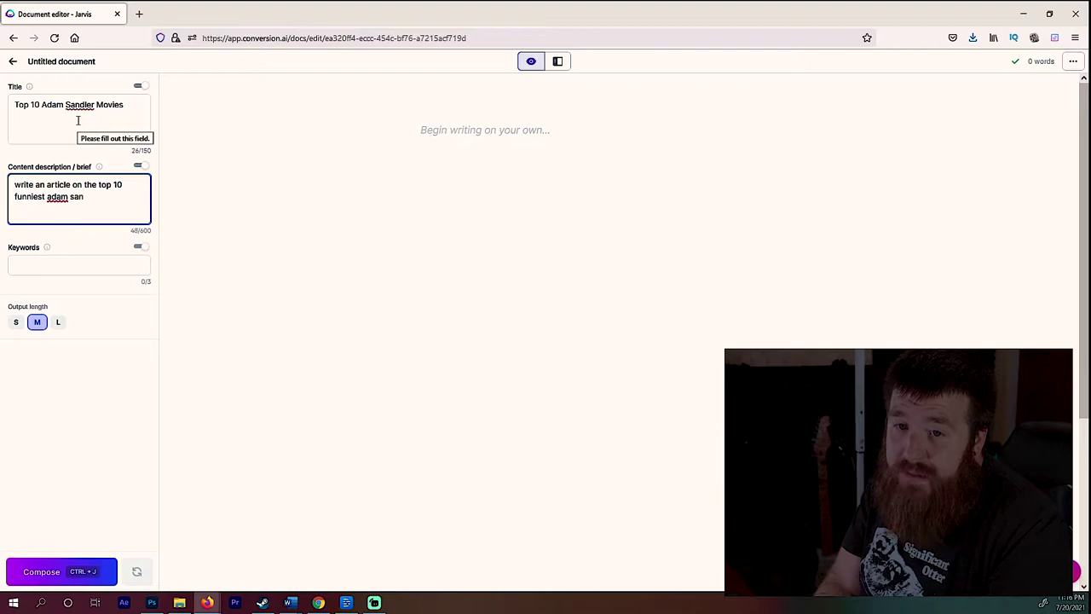
pyautogui.write('dler films.')
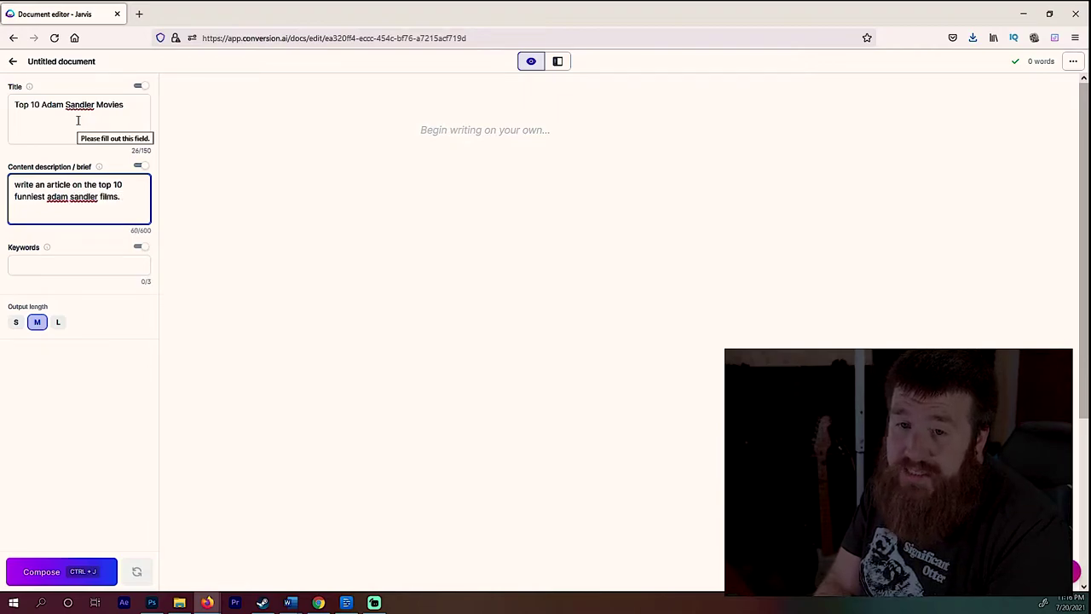
pyautogui.write(' Exclude Billy Madison.')
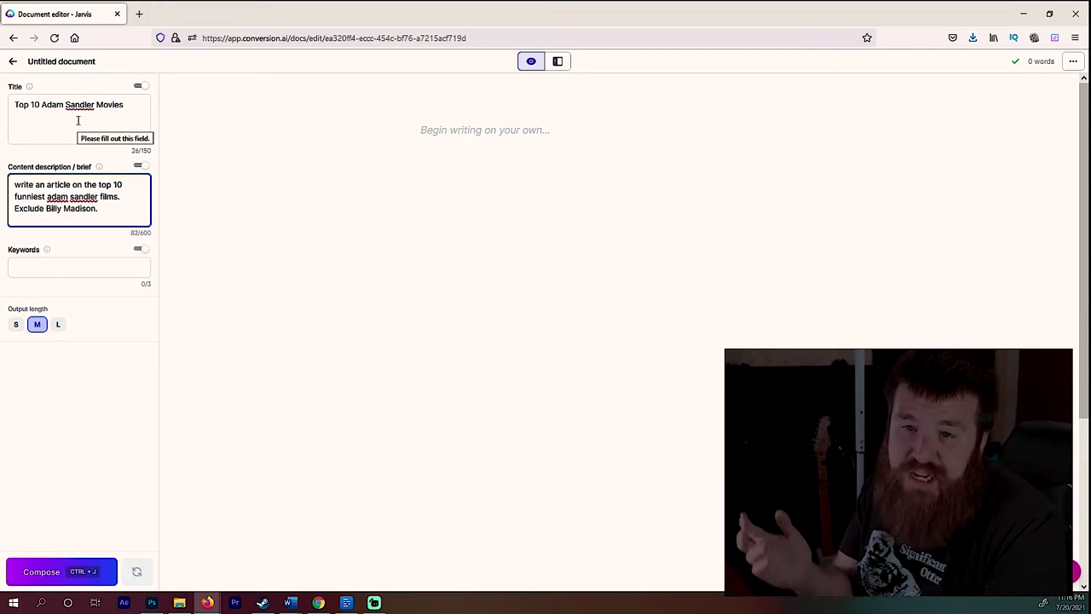
# - Begin the document body with "Adam Sandler" and have Jarvis compose the opening paragraph from it
pyautogui.click(505, 154)
pyautogui.write('A')
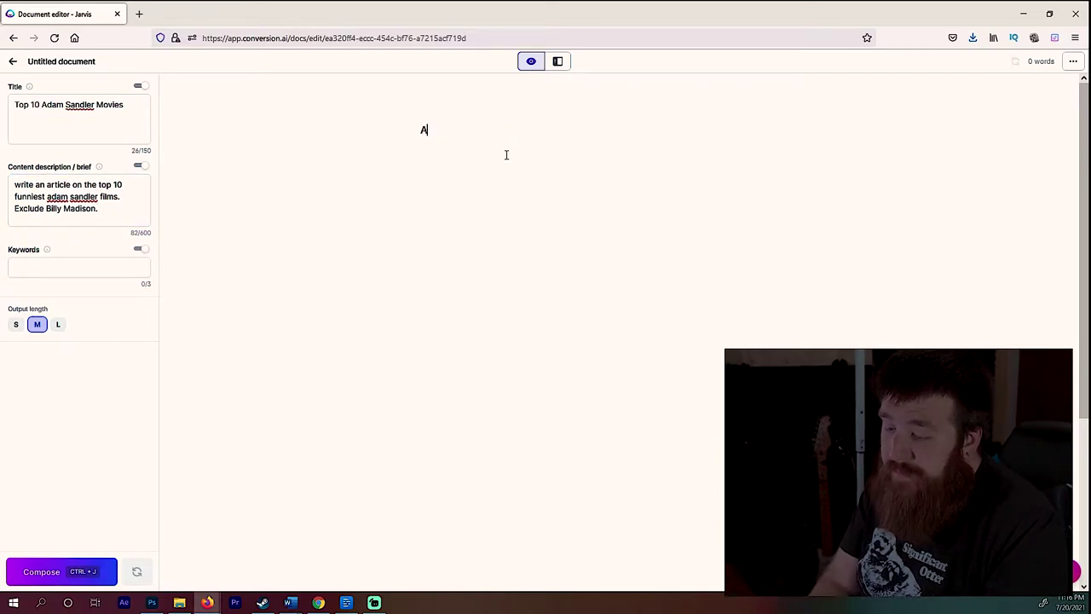
pyautogui.write('dam Sandler')
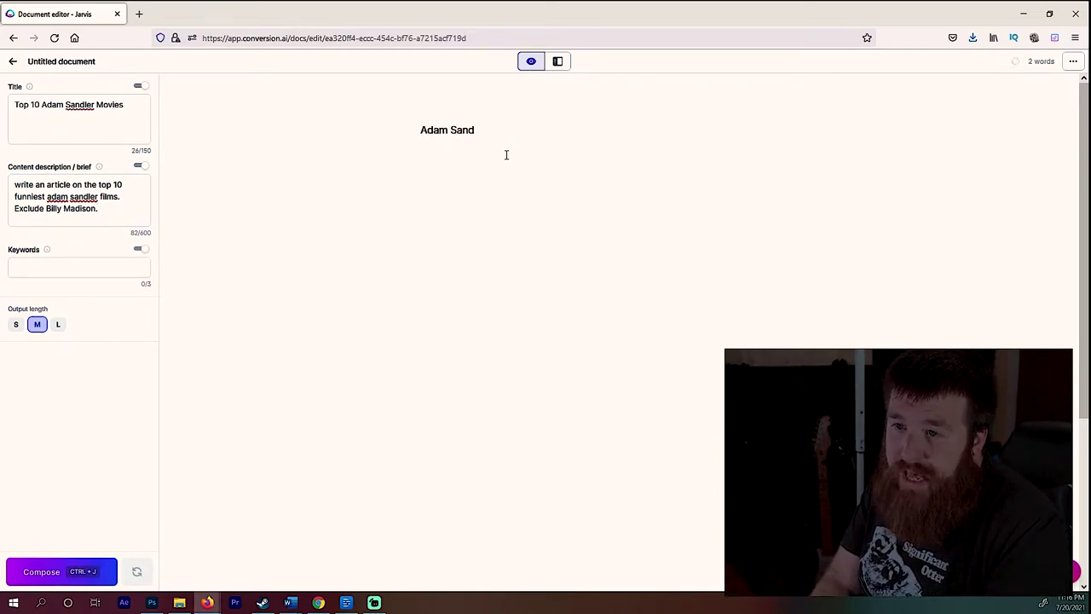
pyautogui.click(51, 571)
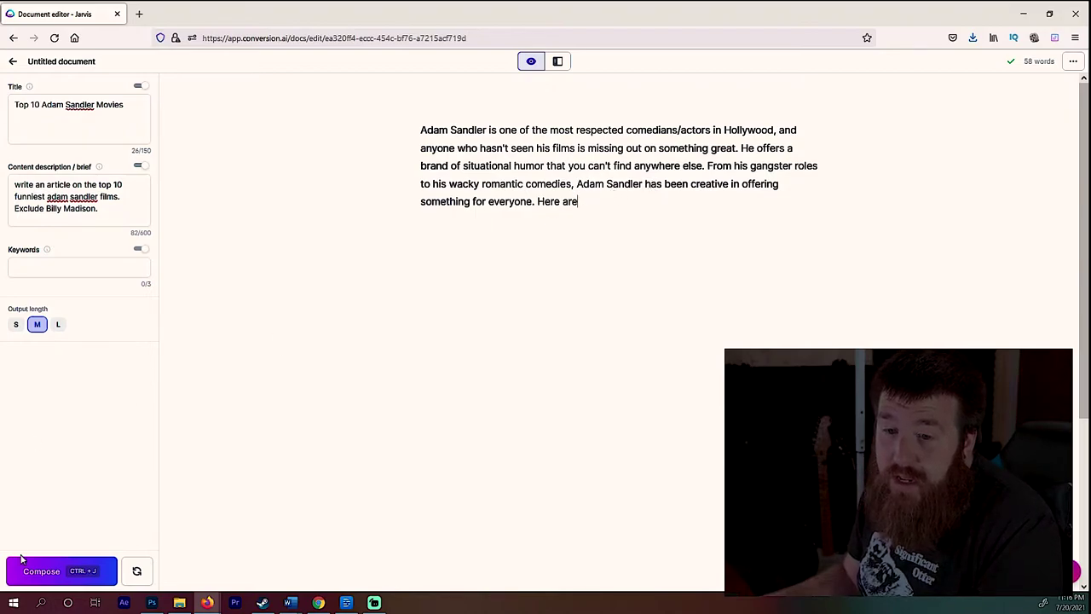
# - Have Jarvis compose three further medium-length continuations of the Adam Sandler movies article
pyautogui.hotkey('ctrl', 'j')
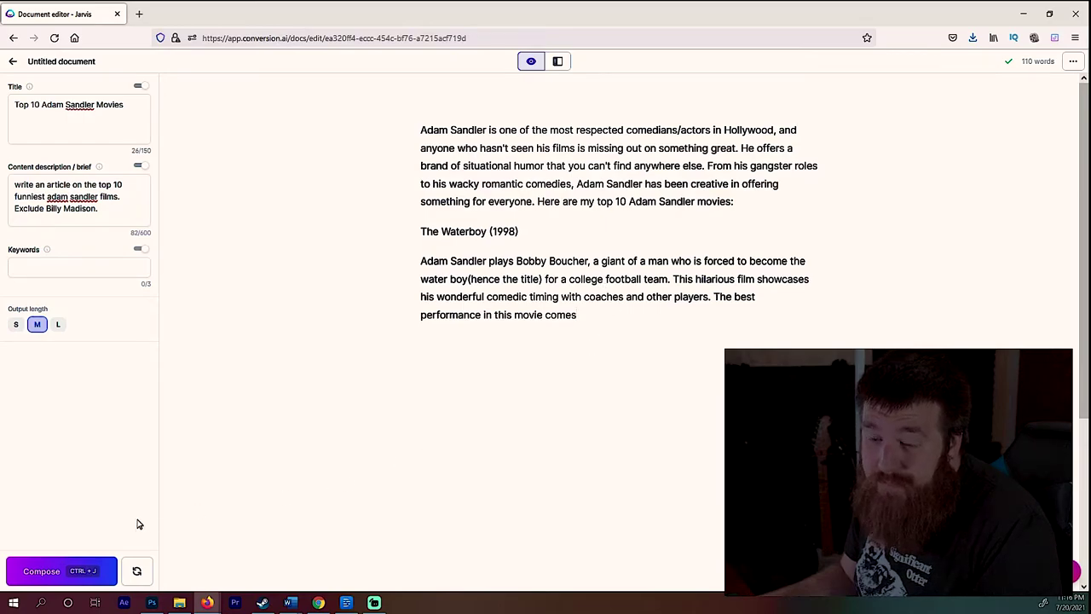
pyautogui.click(47, 572)
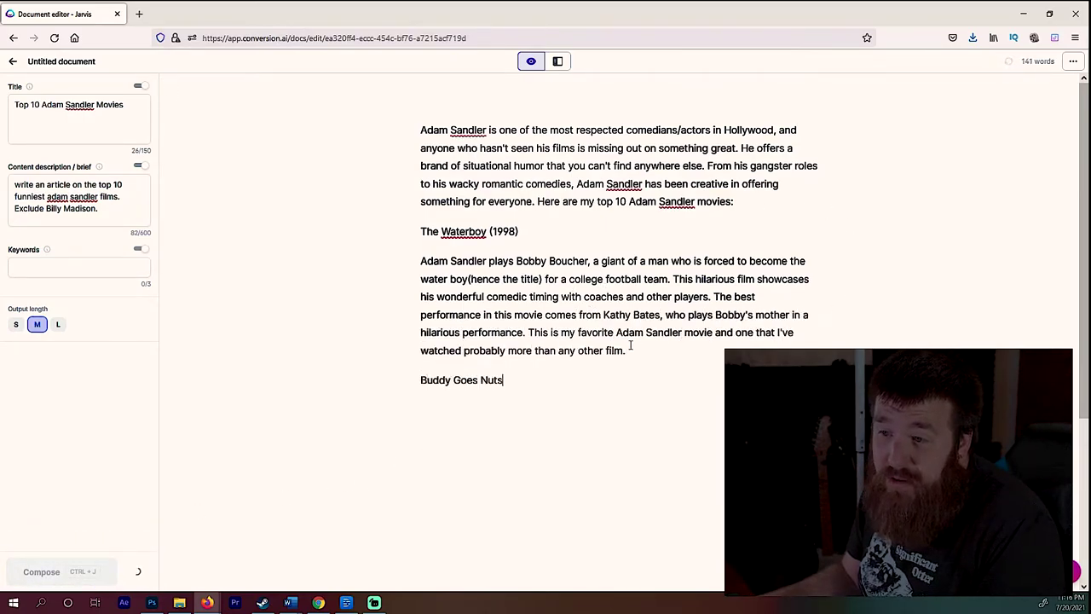
pyautogui.click(18, 565)
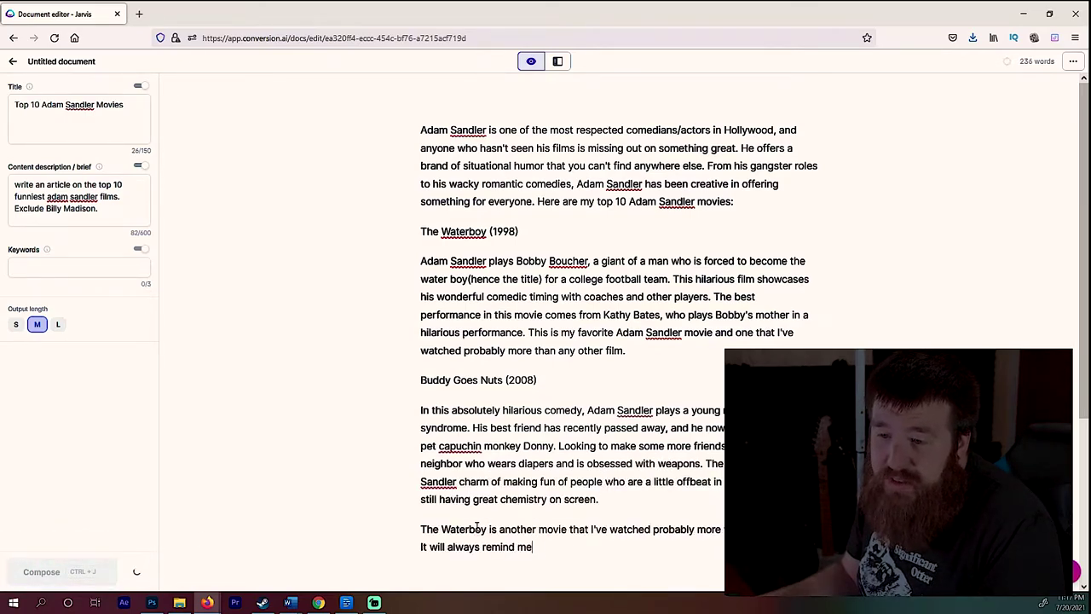
# - Delete the repeated Waterboy paragraph at the end of the Adam Sandler movies article
pyautogui.scroll(-2, 494, 511)
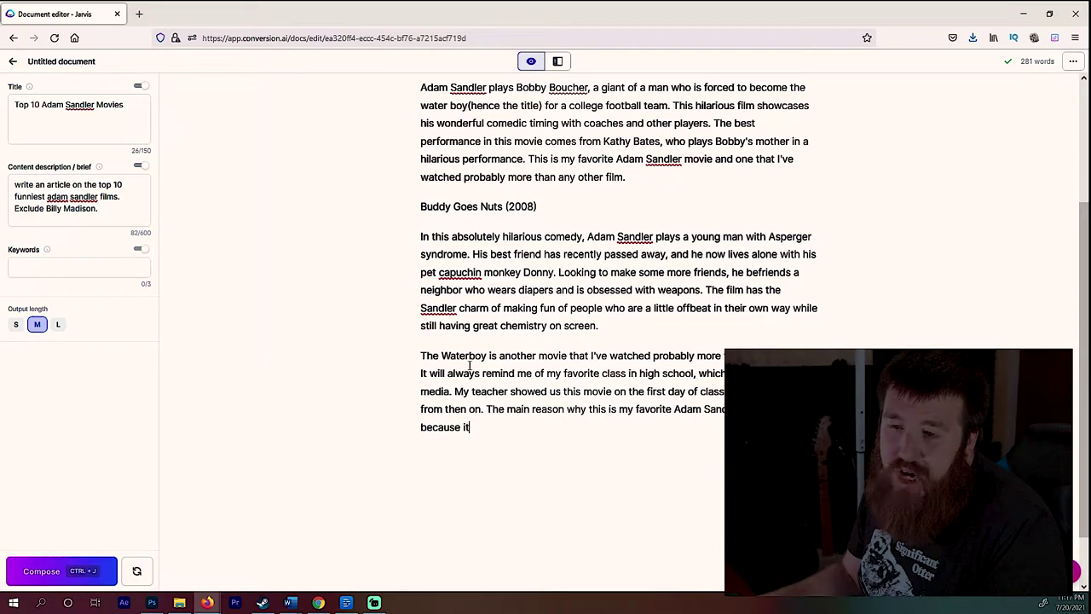
pyautogui.scroll(1, 459, 358)
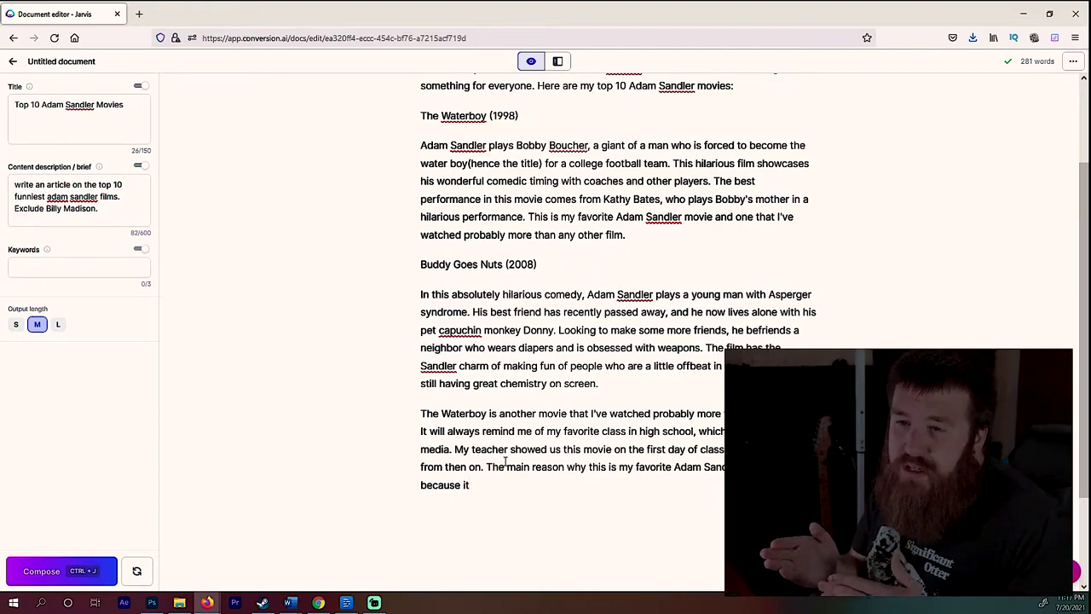
pyautogui.moveTo(476, 500); pyautogui.dragTo(355, 410)
pyautogui.press('BackSpace')
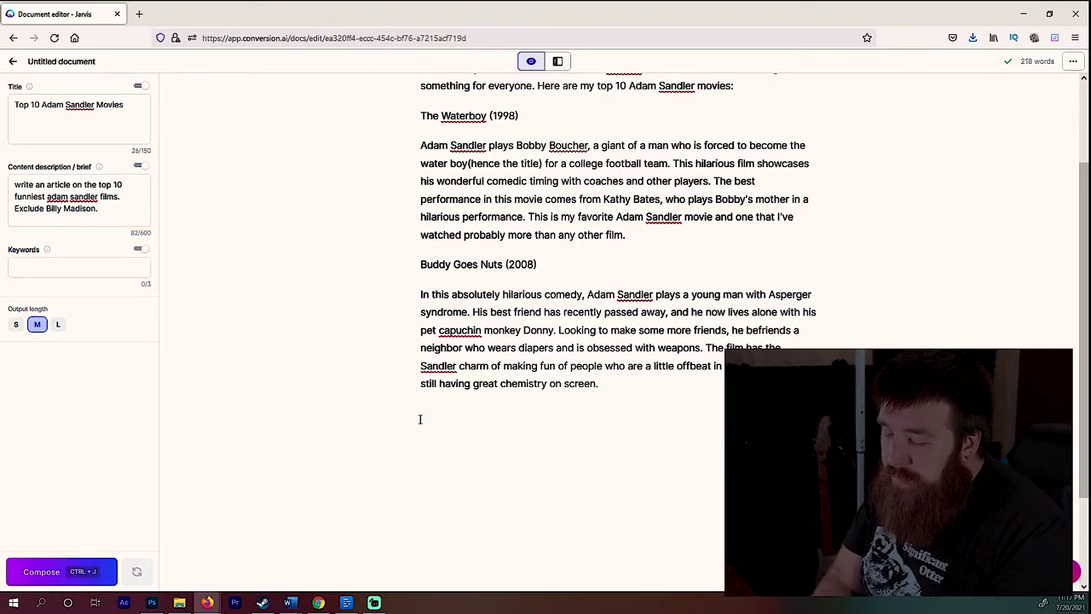
# - Add the heading "Mr Deeds (2002)" below the Buddy Goes Nuts paragraph and start a new line under it
pyautogui.write('Mr De')
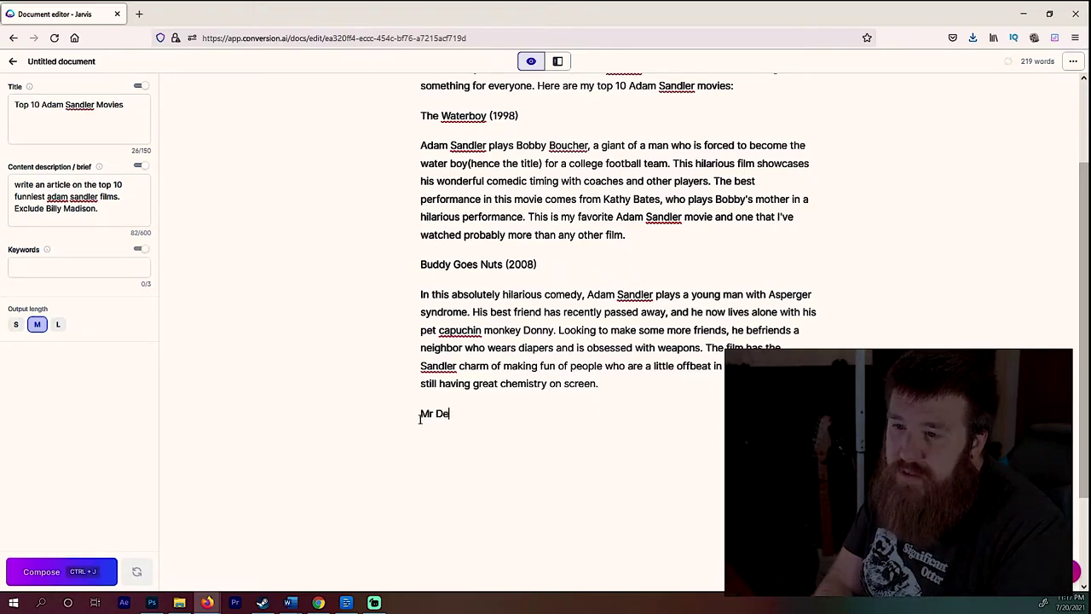
pyautogui.write('eds (2002')
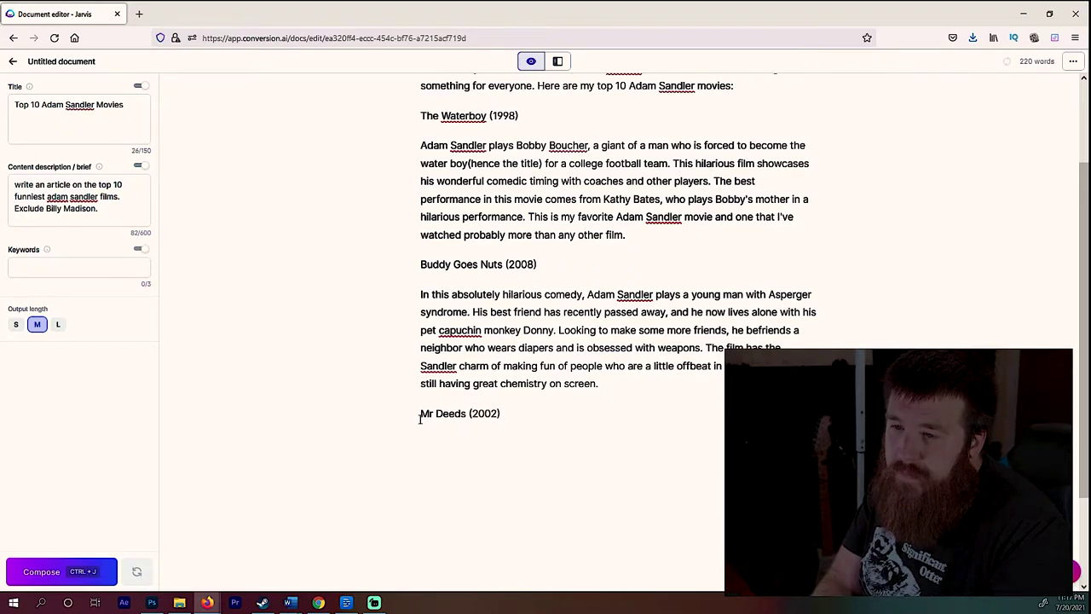
pyautogui.write(')')
pyautogui.press('Return')
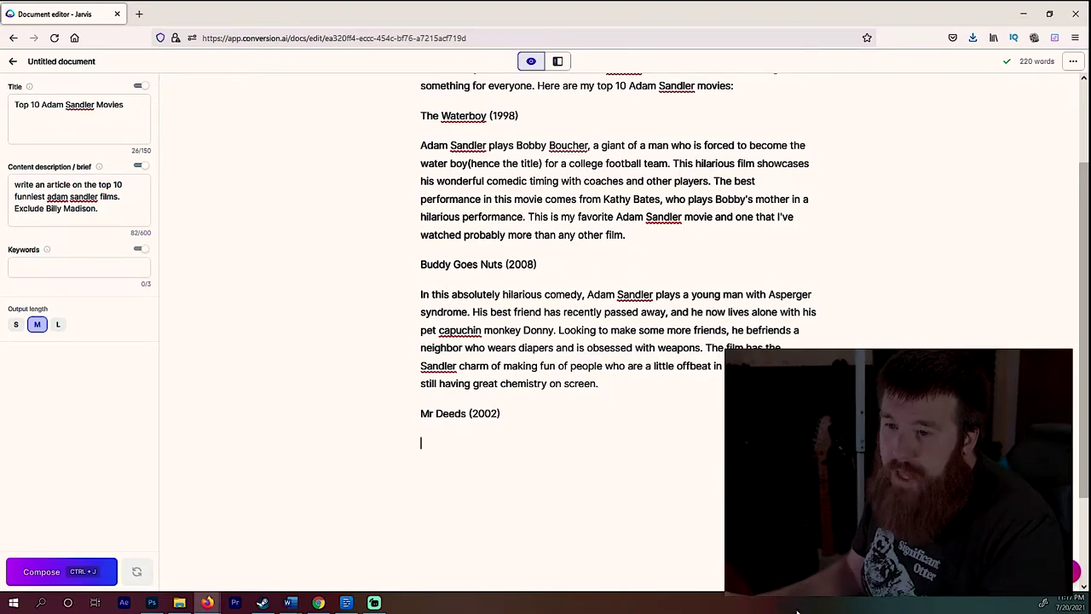
# - Have Jarvis compose two medium-length passages under the Mr Deeds heading and remove the blank line beneath that heading
pyautogui.click(51, 571)
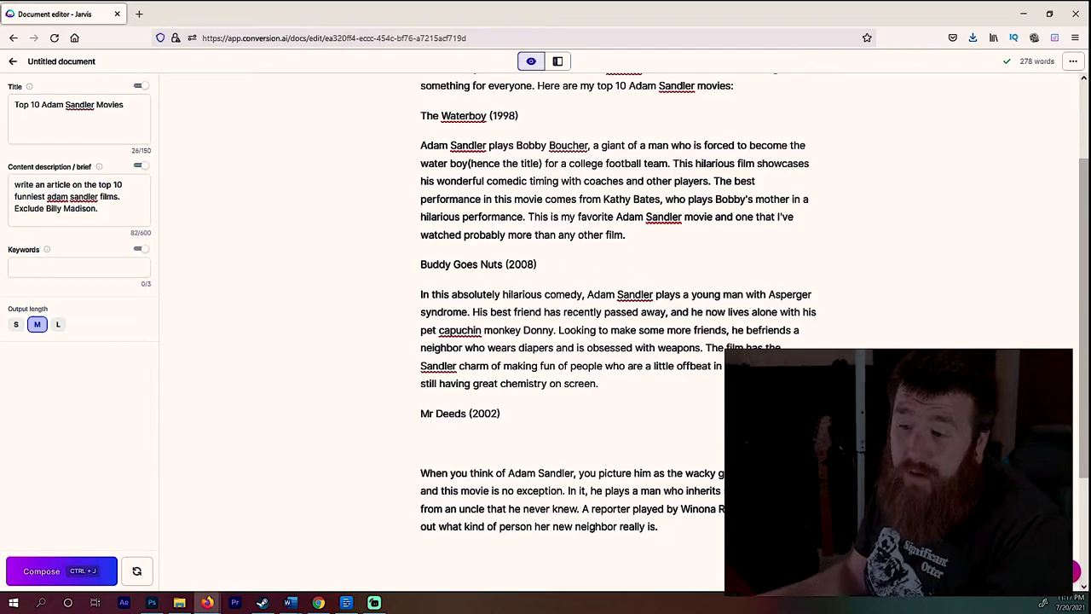
pyautogui.click(17, 560)
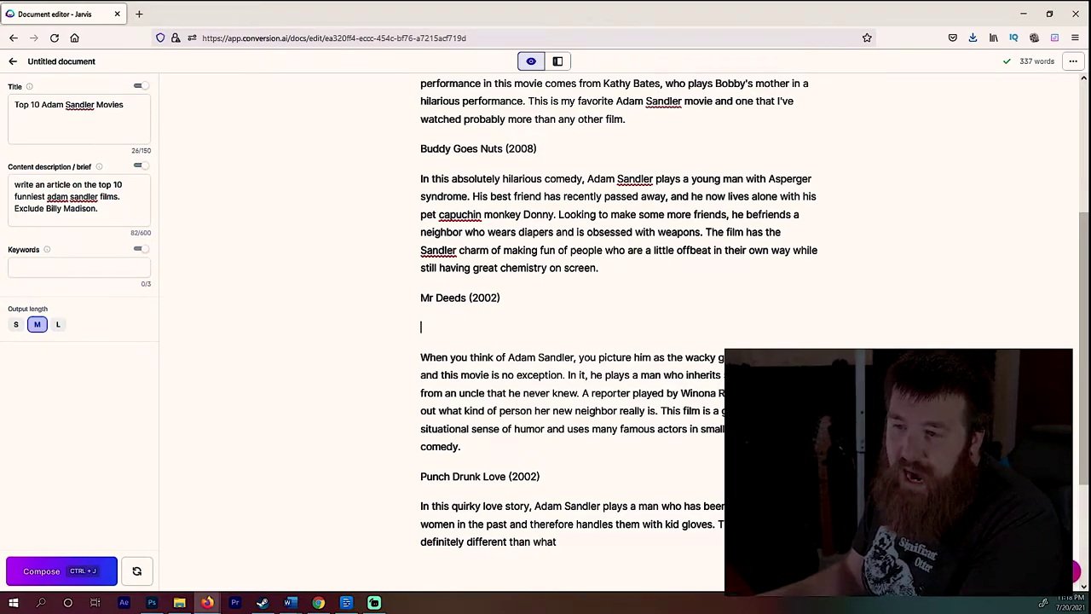
pyautogui.press('BackSpace')
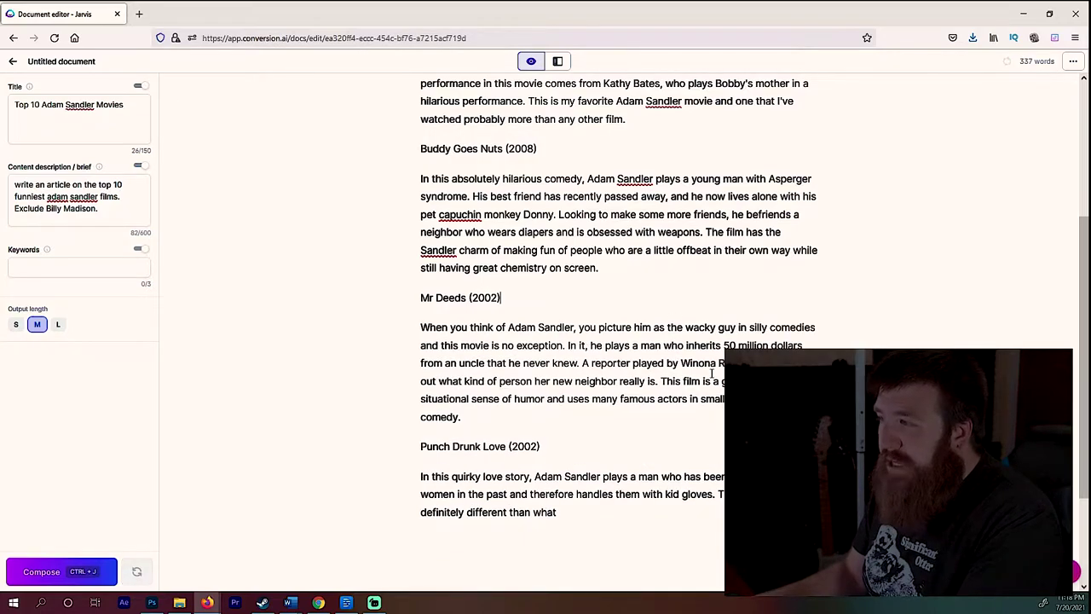
pyautogui.scroll(-2, 702, 339)
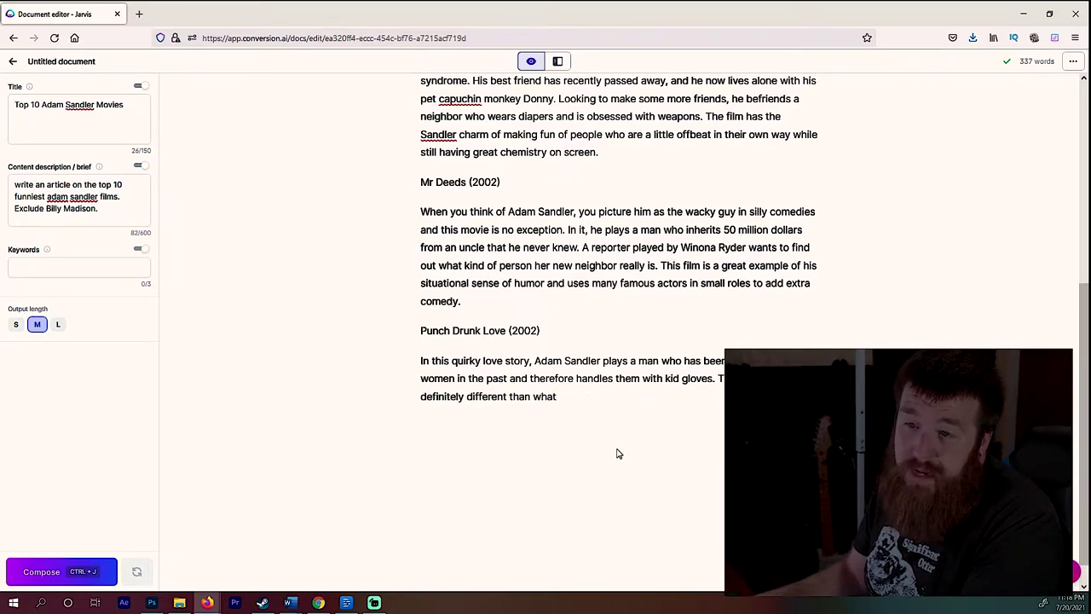
# - Clear the document's entire body text, its title and its content brief
pyautogui.scroll(3, 617, 453)
pyautogui.moveTo(580, 521); pyautogui.dragTo(252, 82)
pyautogui.press('BackSpace')
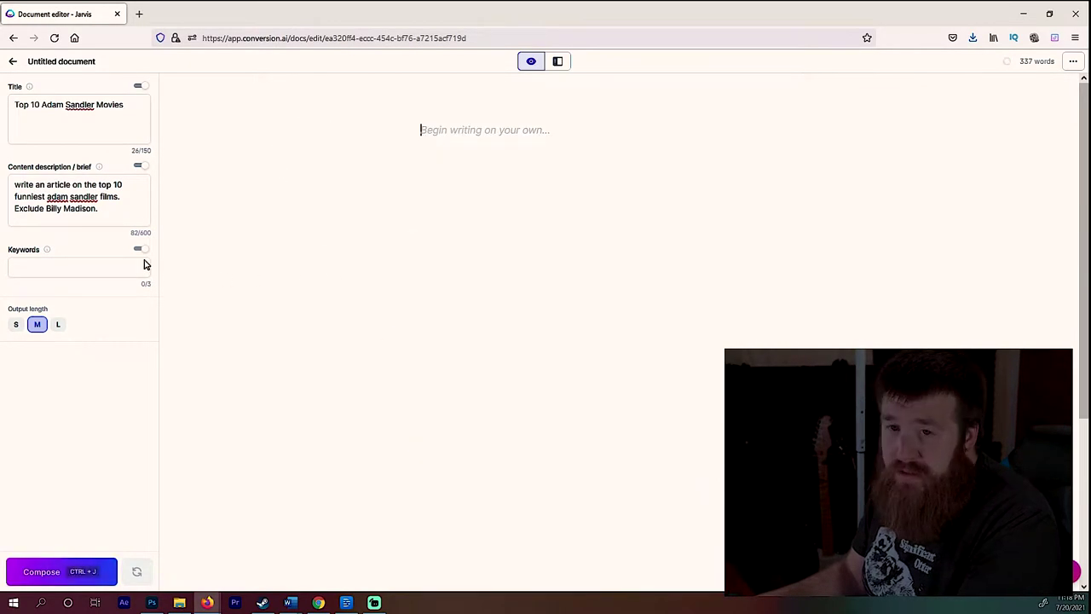
pyautogui.moveTo(136, 110); pyautogui.dragTo(2, 76)
pyautogui.press('BackSpace')
pyautogui.moveTo(100, 213); pyautogui.dragTo(736, 174)
pyautogui.press('BackSpace')
# - Start the document with "Let's talk about cryptocurrencies you need to be investing in as of 2021:" and have Jarvis compose a long continuation
pyautogui.click(551, 155)
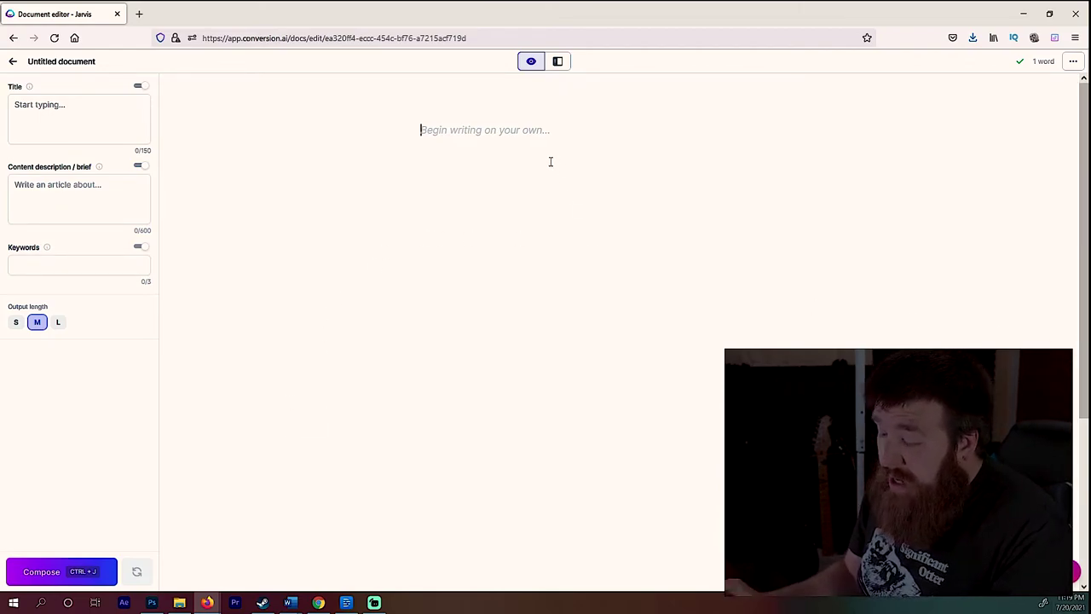
pyautogui.write("Let's talk abo")
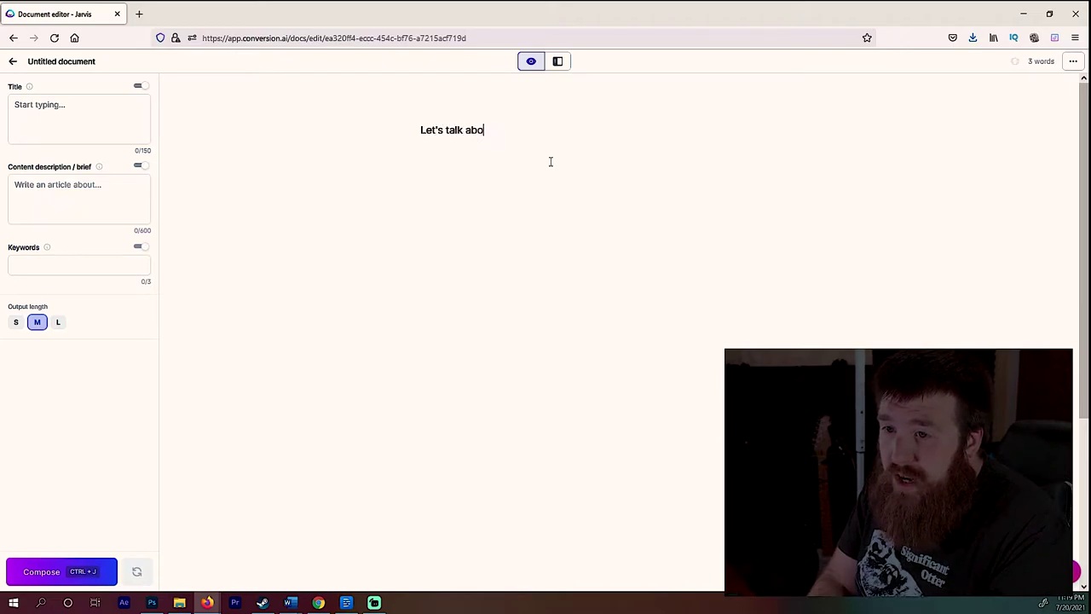
pyautogui.write('ut cryptocurre')
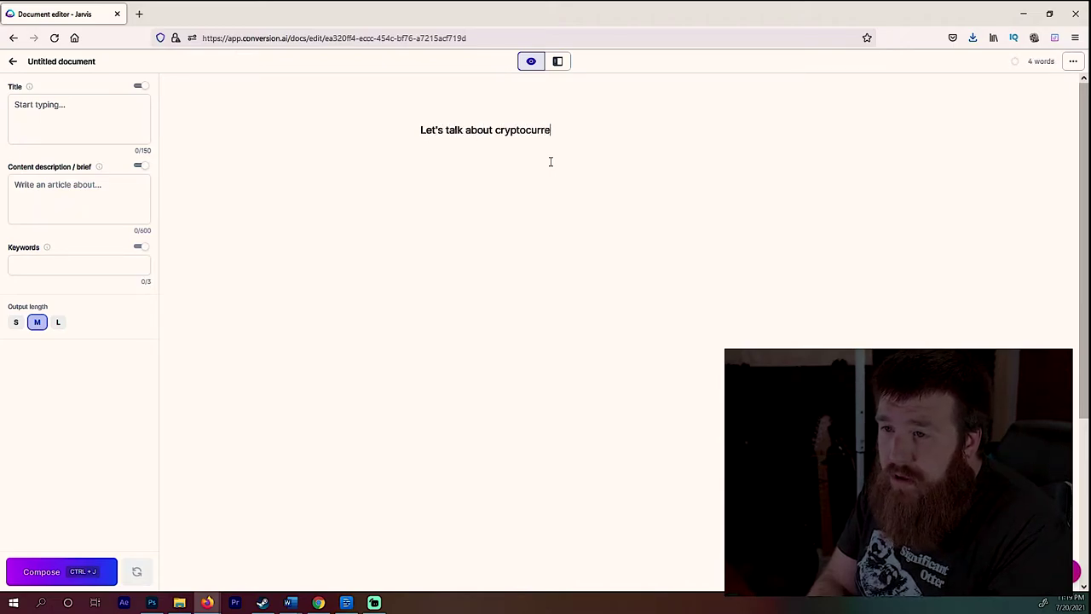
pyautogui.write('ncies you need to be')
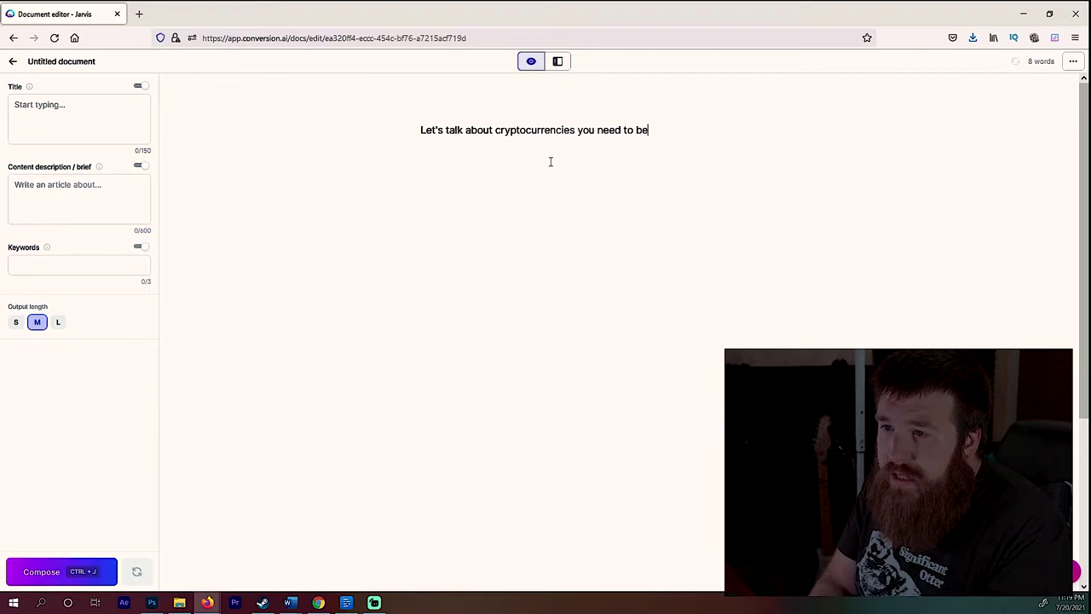
pyautogui.write(' investing in as of 2021:')
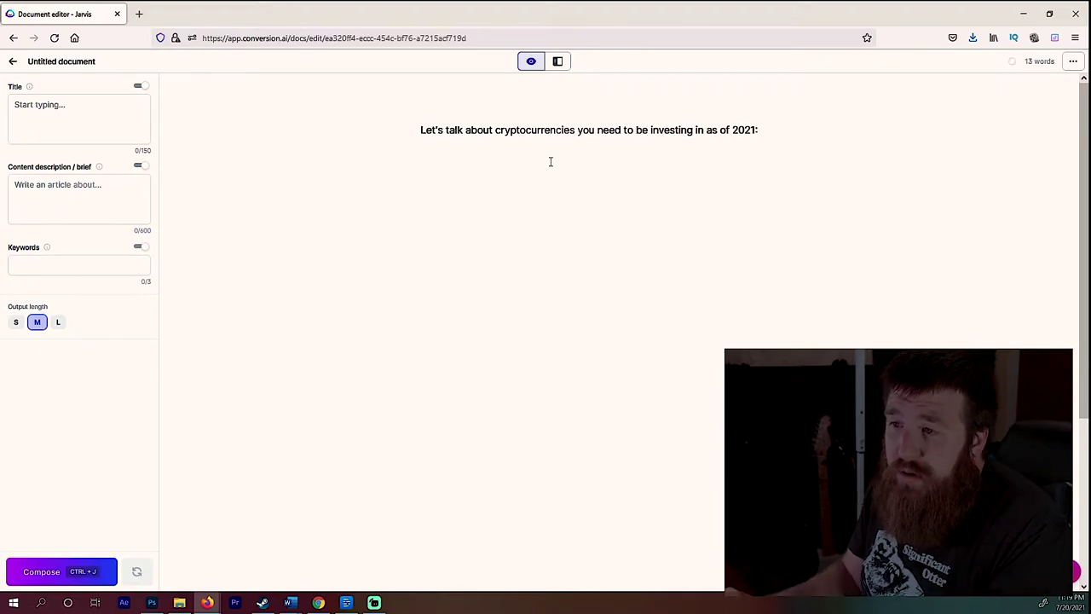
pyautogui.click(56, 323)
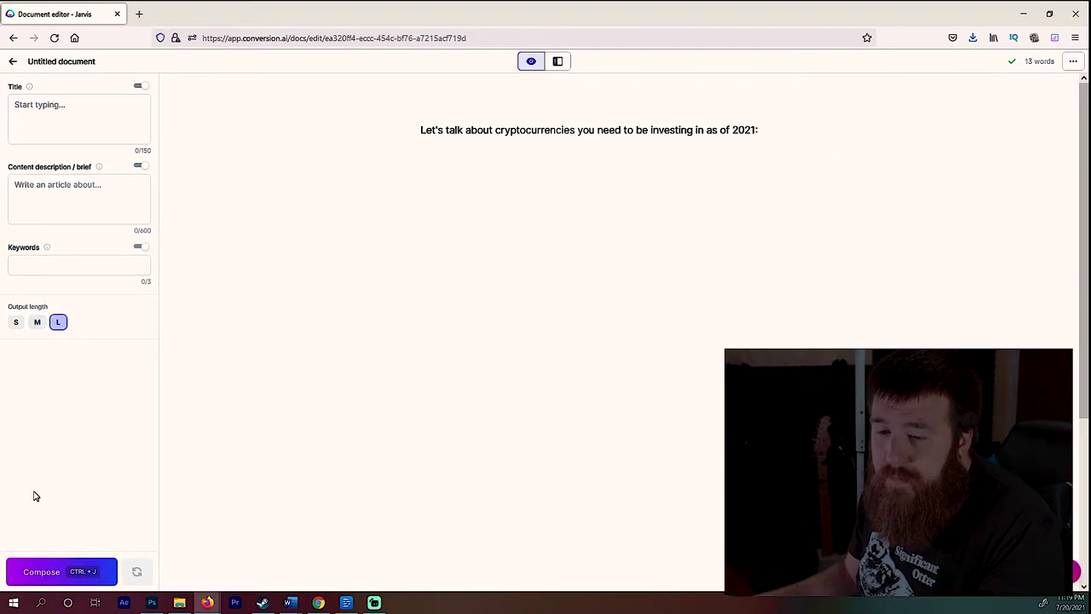
pyautogui.click(56, 572)
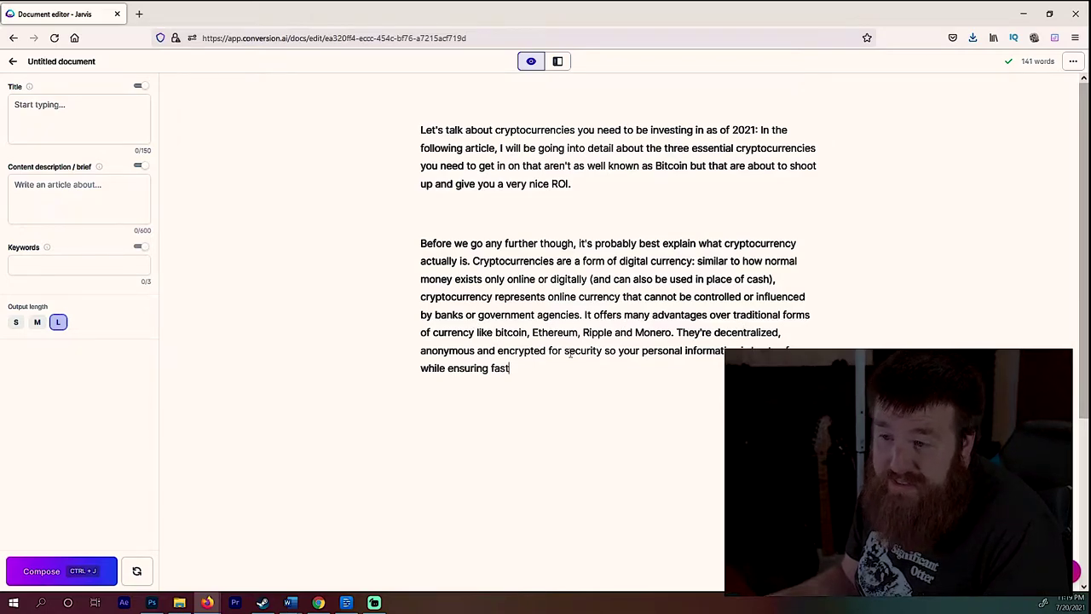
# - Open grammarly.com in a new browser tab and copy the full cryptocurrency text from the Jarvis document
pyautogui.moveTo(574, 367); pyautogui.dragTo(288, 127)
pyautogui.hotkey('ctrl', 't')
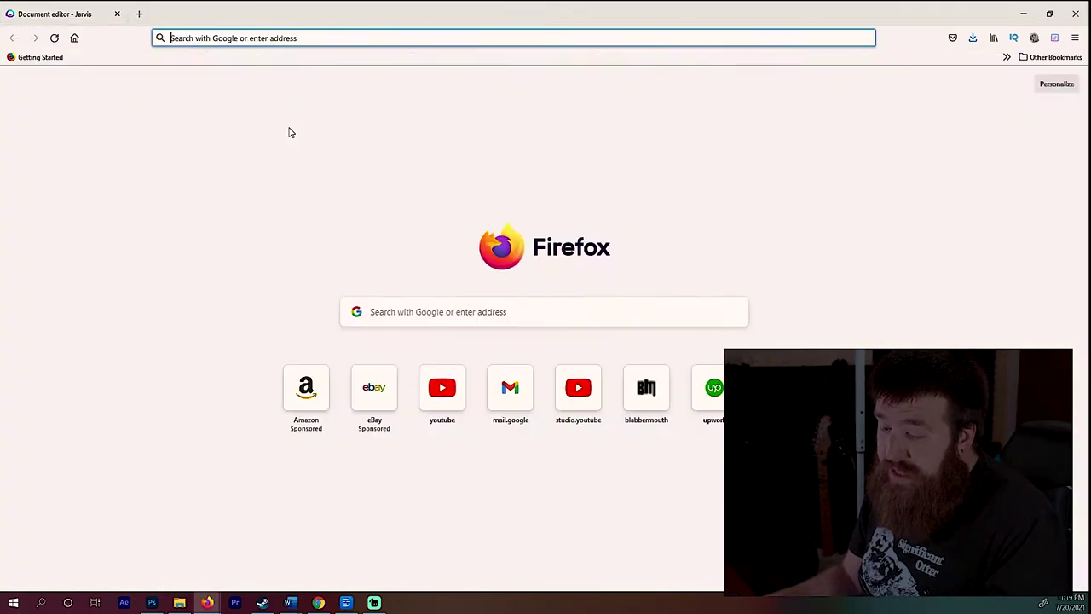
pyautogui.write('grammarly.com')
pyautogui.press('Return')
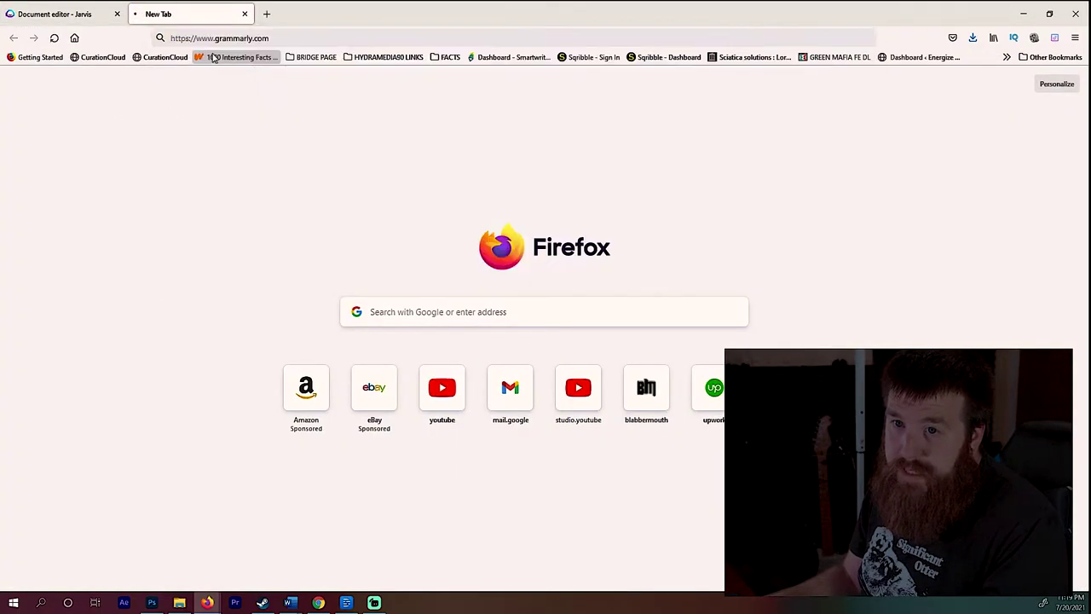
pyautogui.click(60, 14)
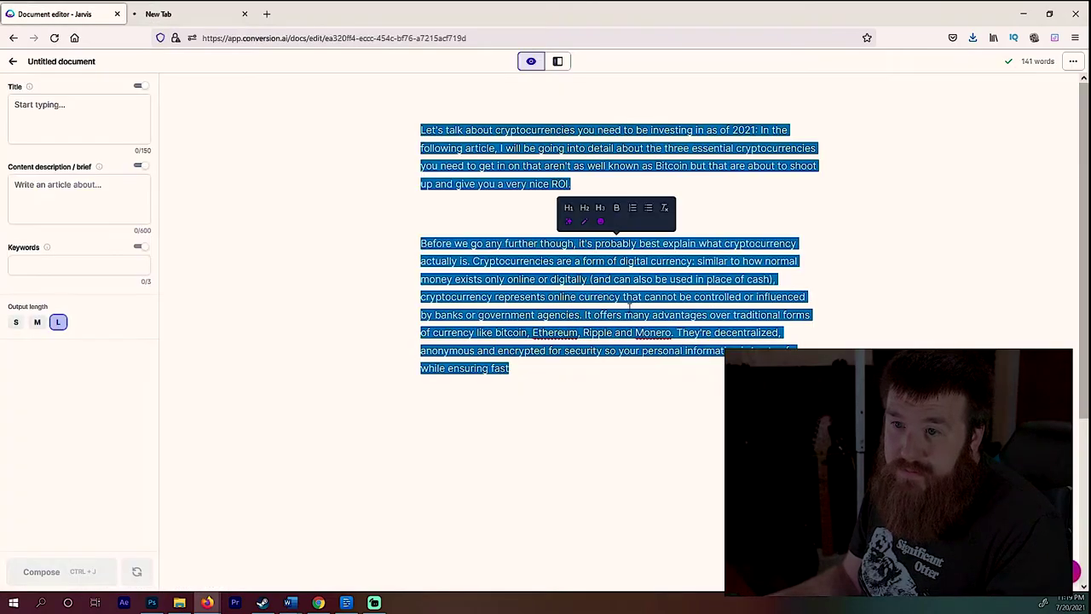
pyautogui.rightClick(578, 328)
pyautogui.click(620, 139)
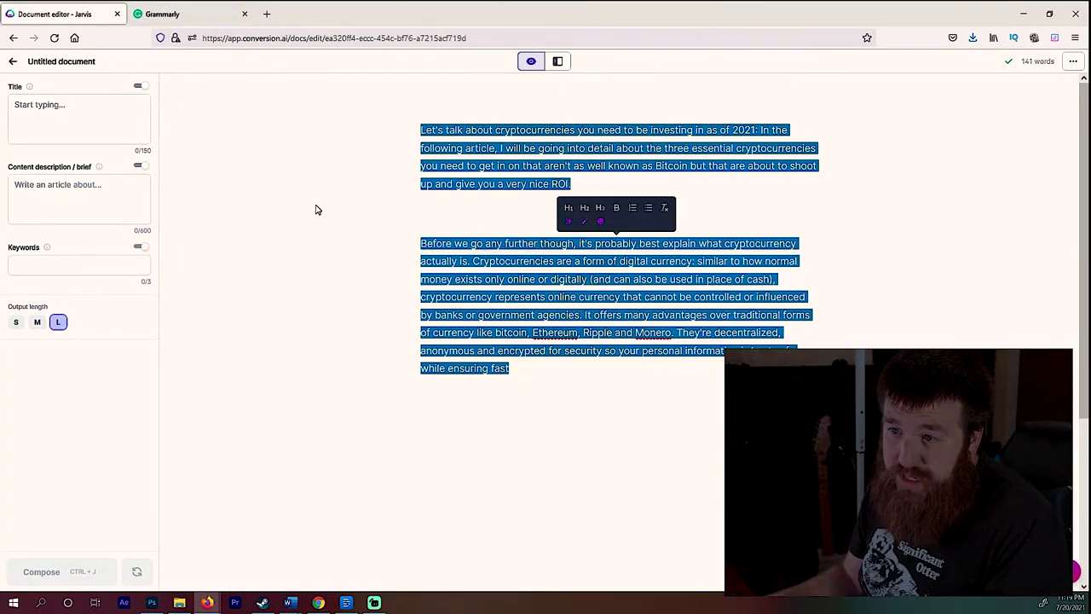
# - Paste the copied cryptocurrency text into a new Grammarly document and check it for plagiarism
pyautogui.click(183, 13)
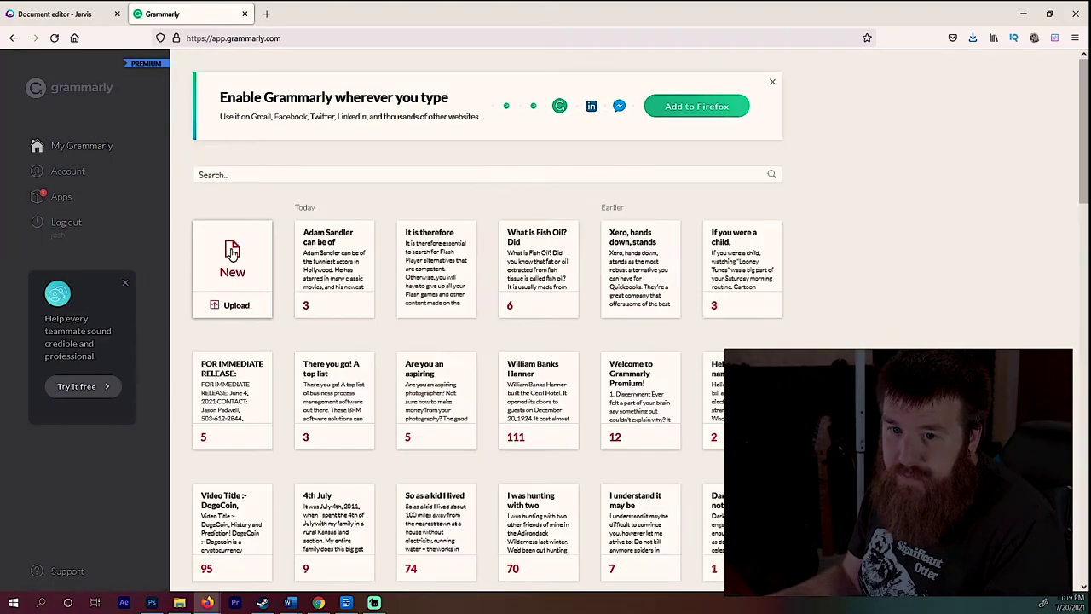
pyautogui.click(243, 280)
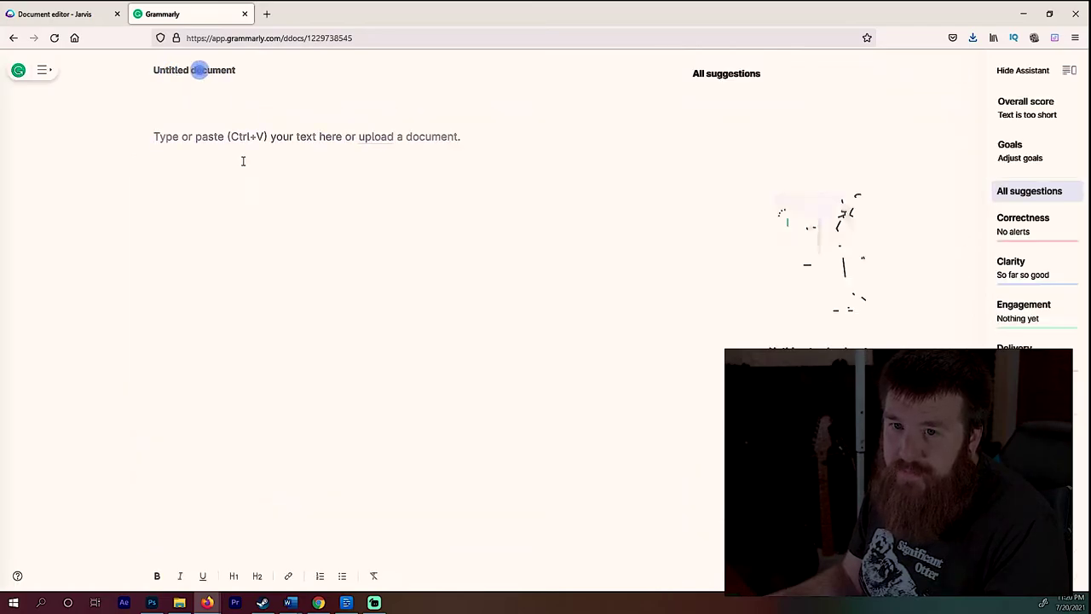
pyautogui.hotkey('ctrl', 'v')
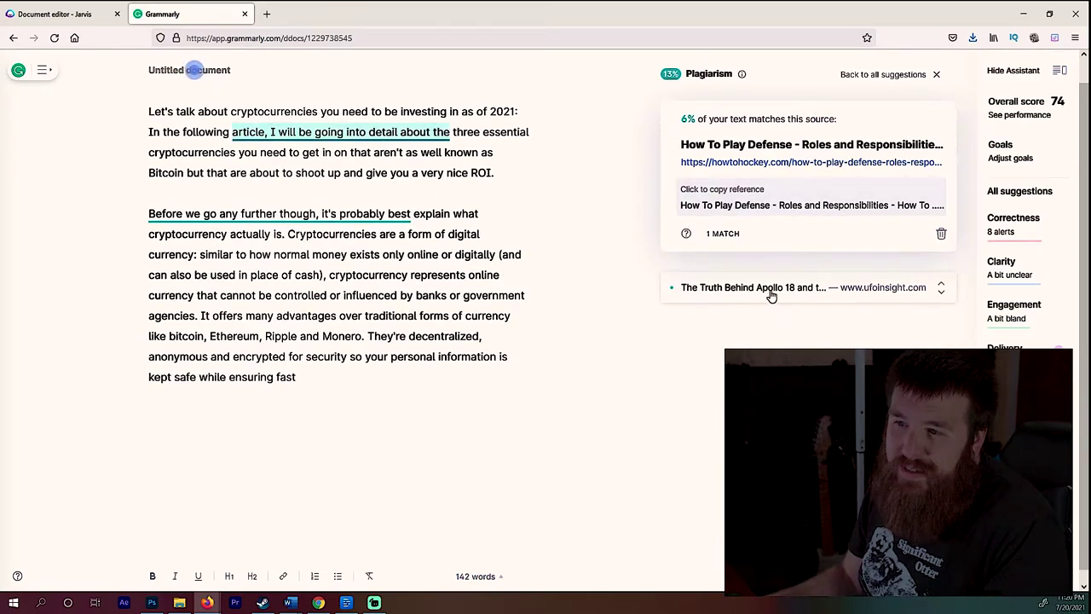
# - View the ufoinsight.com plagiarism match and replace its flagged words "Before we go any further though, it's" with "For starters - It's"
pyautogui.click(769, 290)
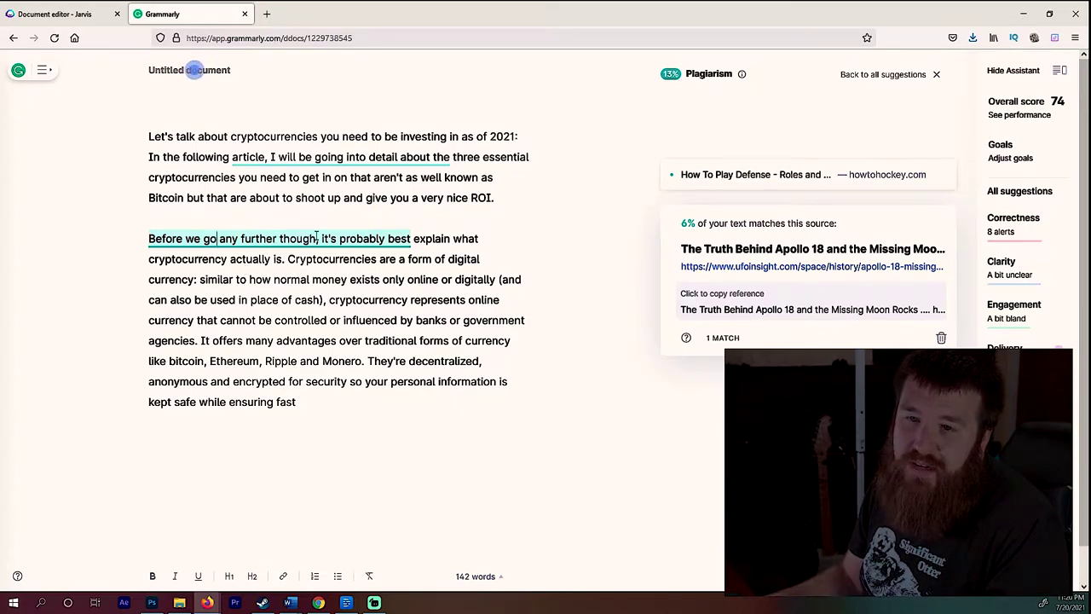
pyautogui.moveTo(337, 241); pyautogui.dragTo(72, 245)
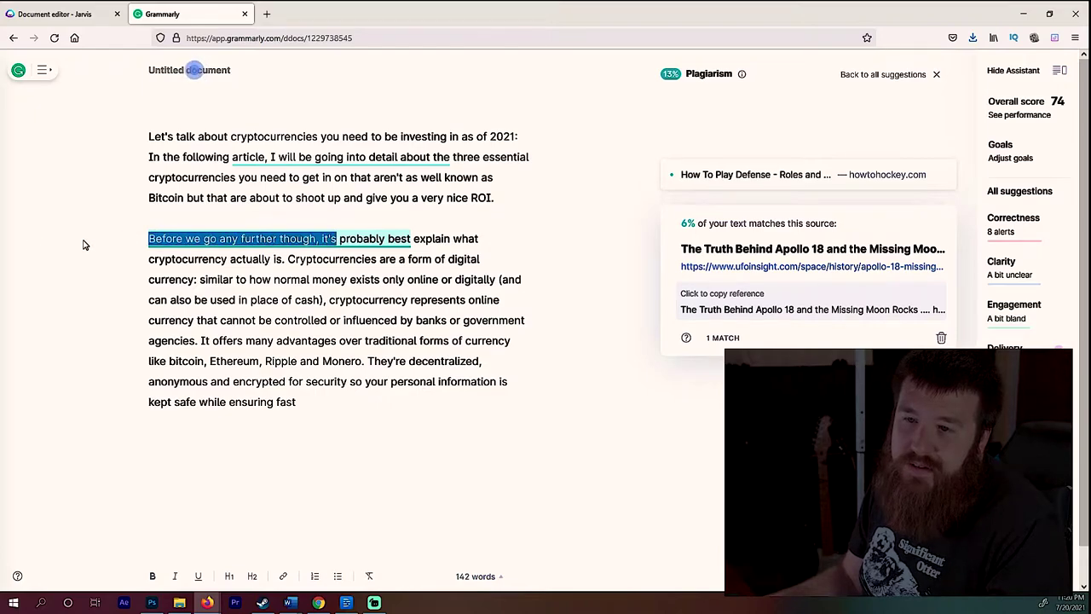
pyautogui.write('Fio')
pyautogui.press('BackSpace')
pyautogui.press('BackSpace')
pyautogui.write("or starters - It's")
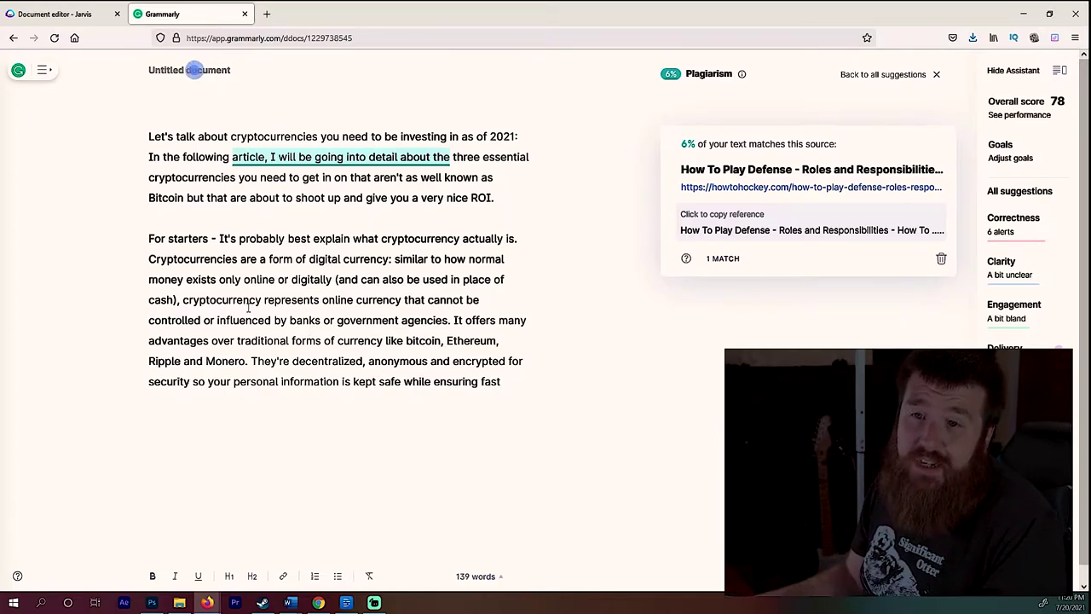
# - Return to Jarvis, leave the cryptocurrency document and open the Real Estate Listing - Residential template
pyautogui.click(34, 7)
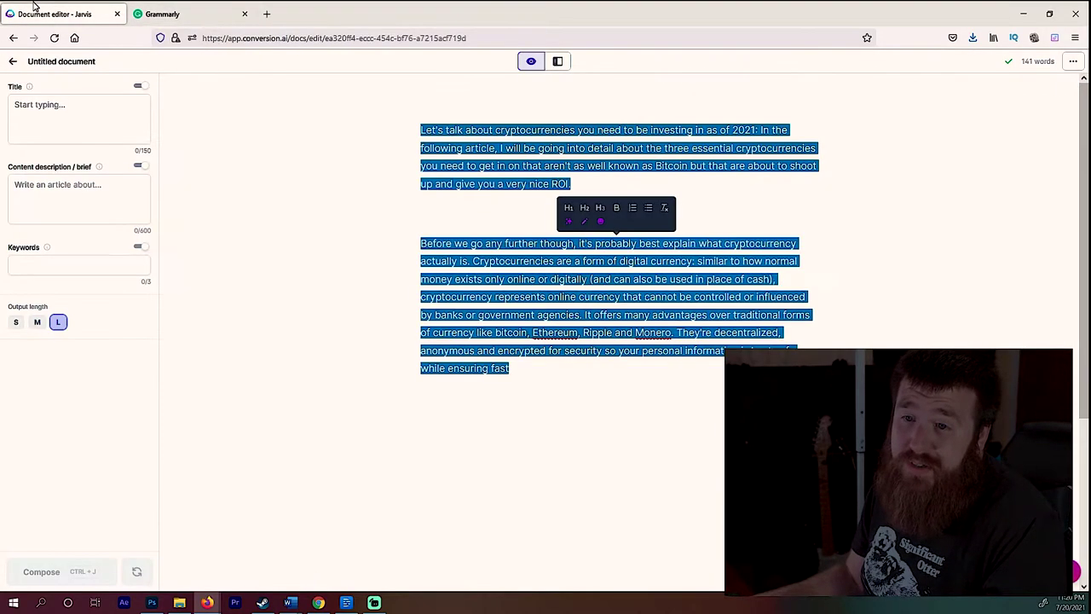
pyautogui.press('Right')
pyautogui.click(13, 64)
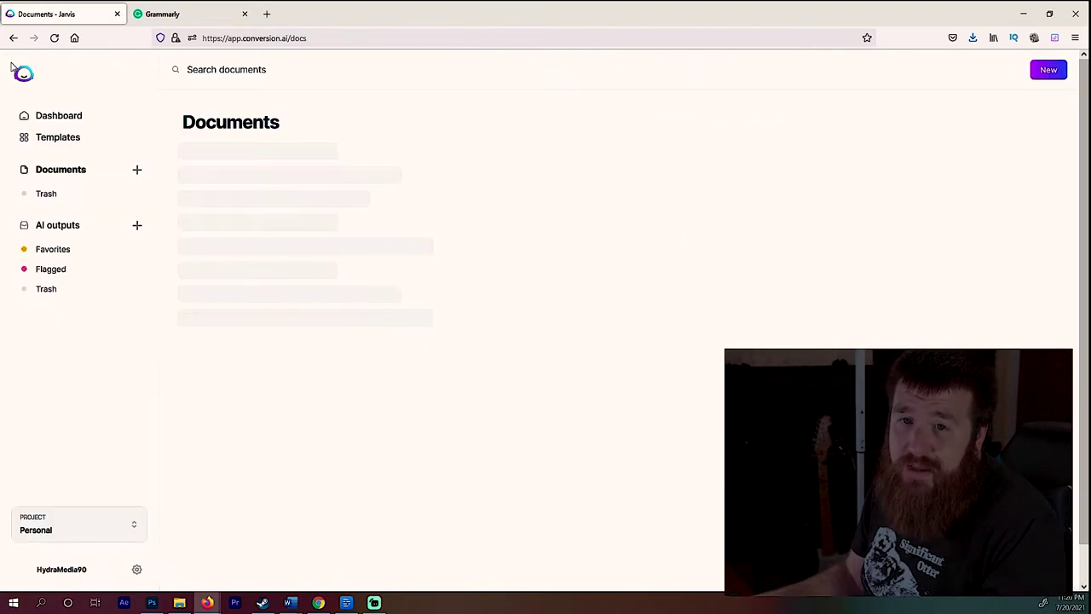
pyautogui.click(84, 139)
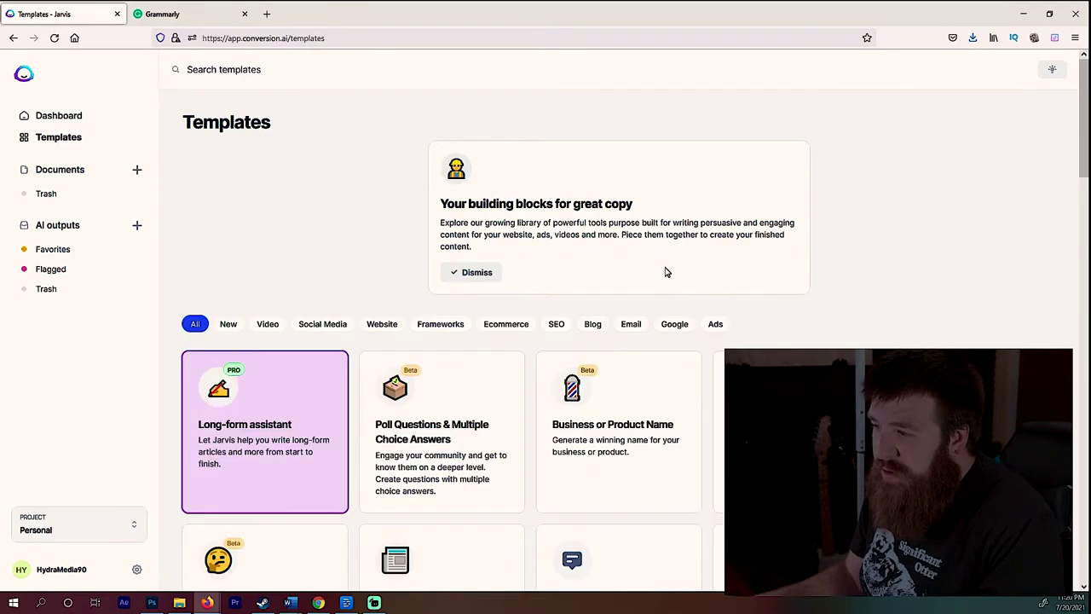
pyautogui.scroll(-4, 664, 281)
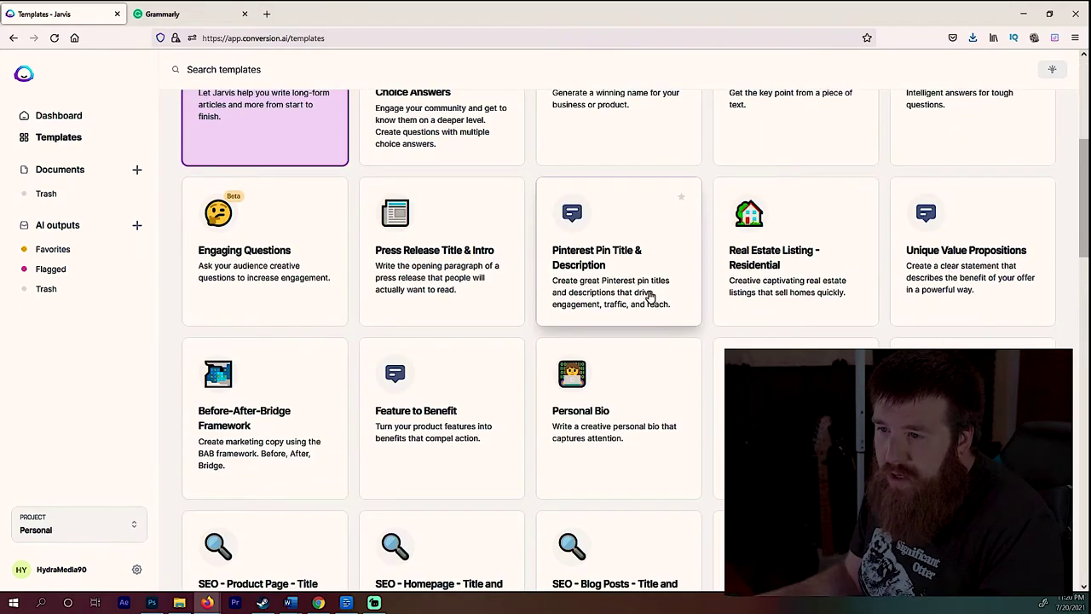
pyautogui.click(774, 267)
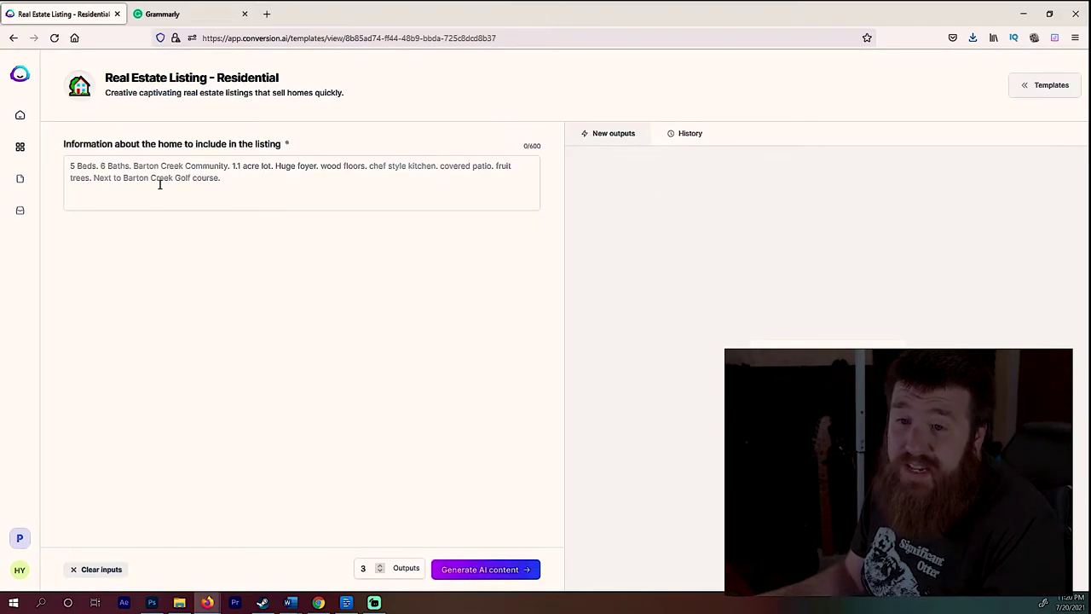
# - Describe the home to list as "3 Bed. 2 Bath. Beautiful outdoor patio area. 5 Acres. Farm style house. Wood paneling. Hot tub included."
pyautogui.click(240, 188)
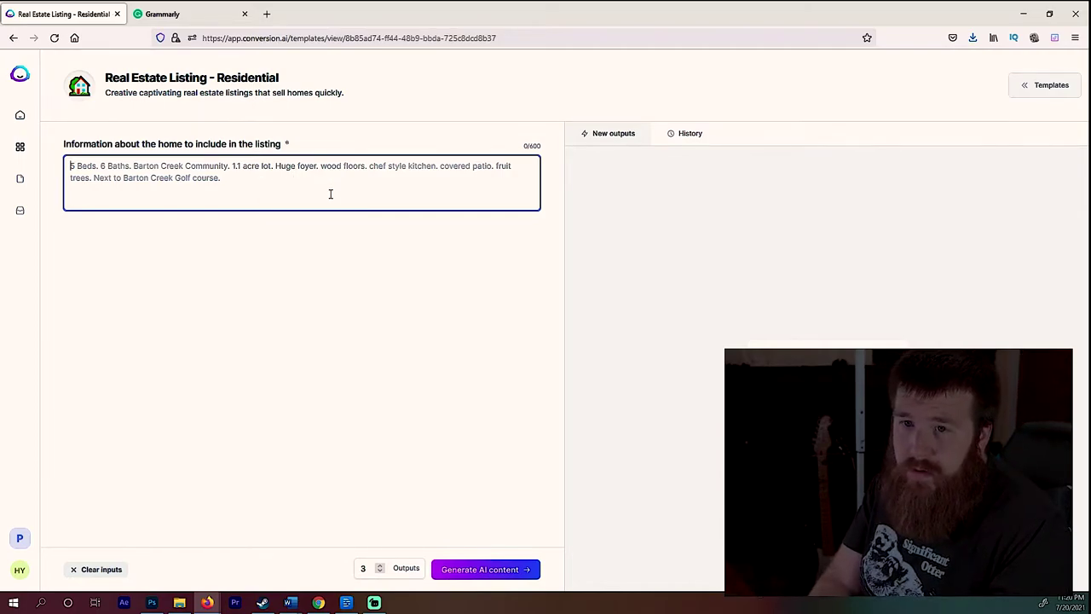
pyautogui.write('3 Bed.')
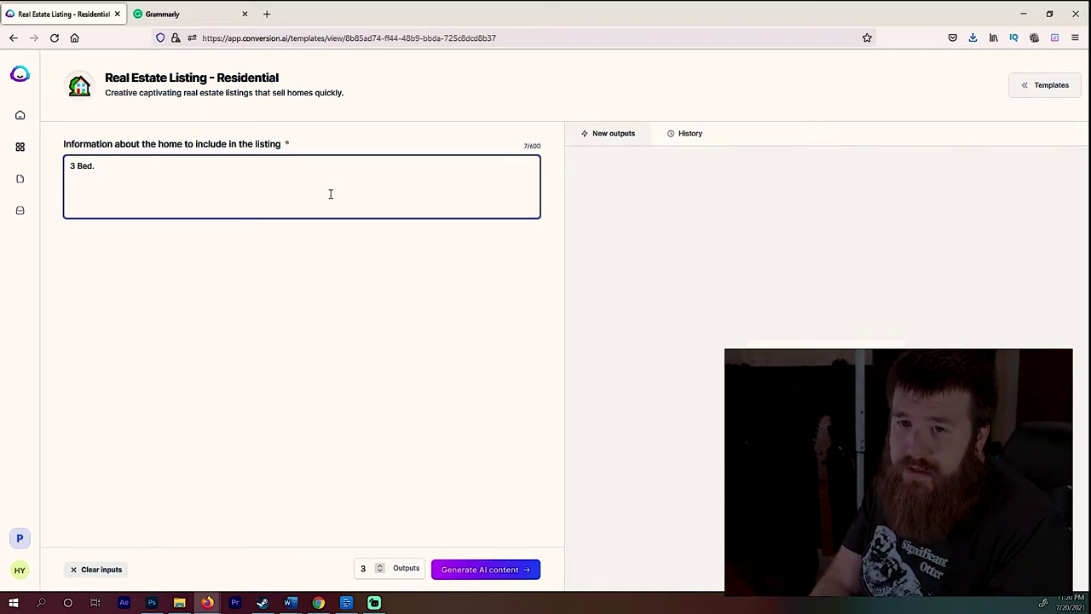
pyautogui.write(' 2 Bath. Beati')
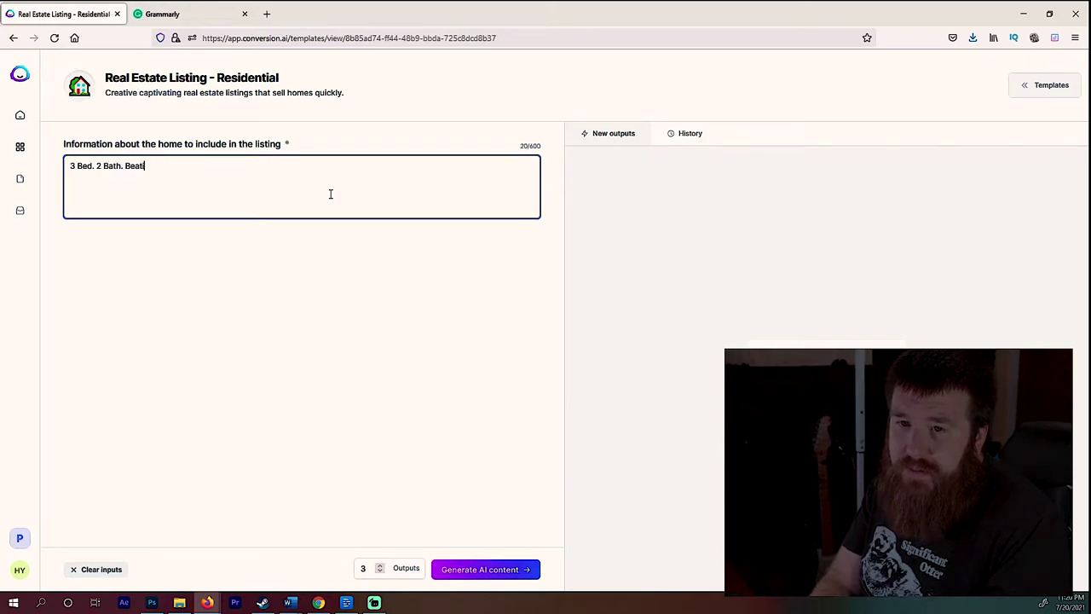
pyautogui.write('ful ou')
pyautogui.press('BackSpace')
pyautogui.press('BackSpace')
pyautogui.press('BackSpace')
pyautogui.write('ful outdoor patio area. 5 Acres. F')
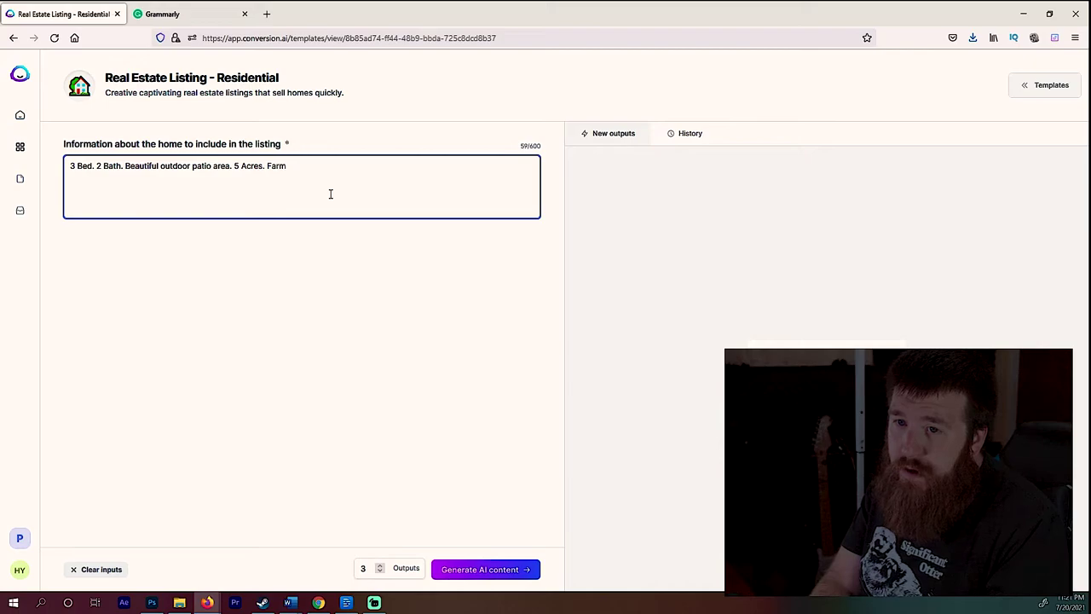
pyautogui.write('arm sty')
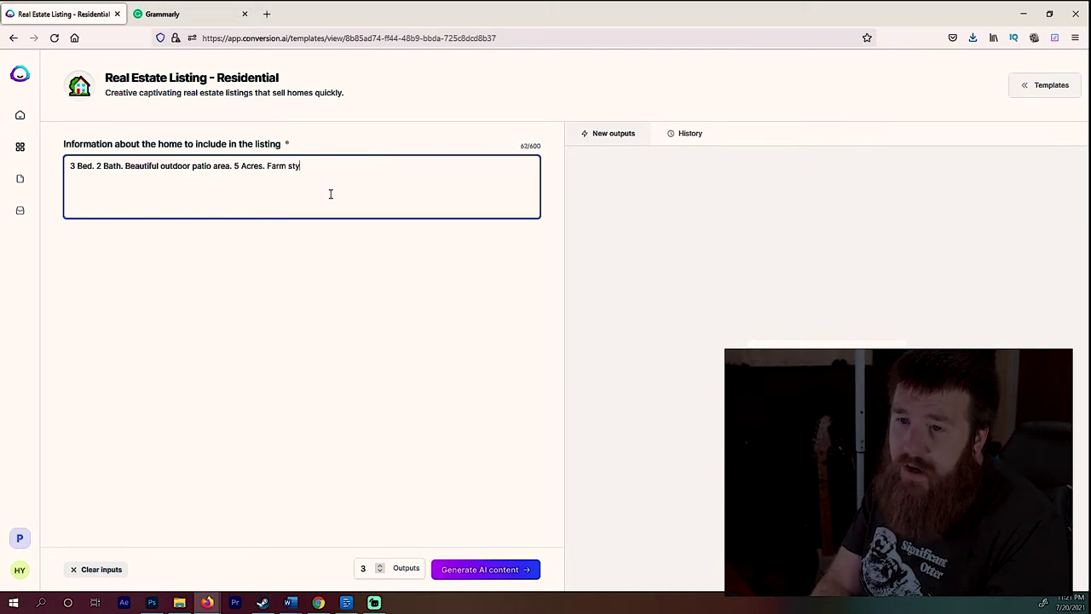
pyautogui.write('le house. Wo')
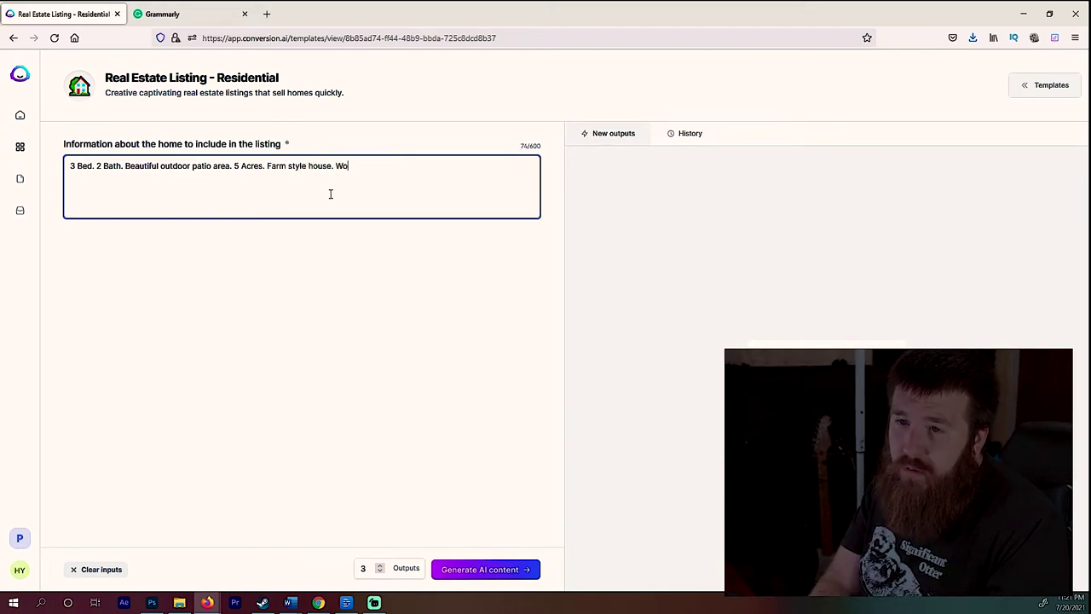
pyautogui.write('od paneling')
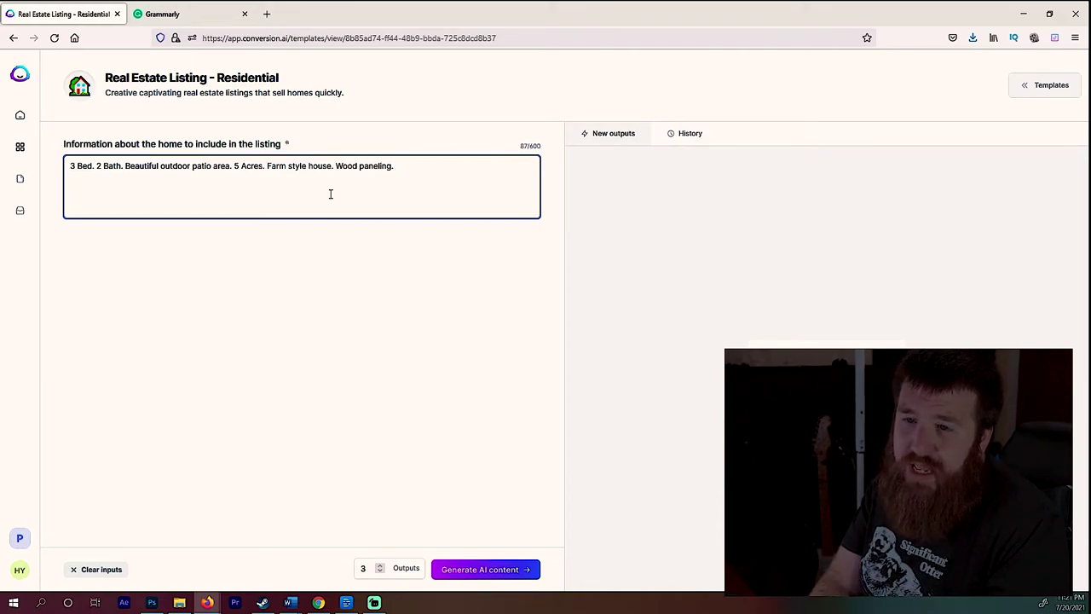
pyautogui.write('. Hot tub included.')
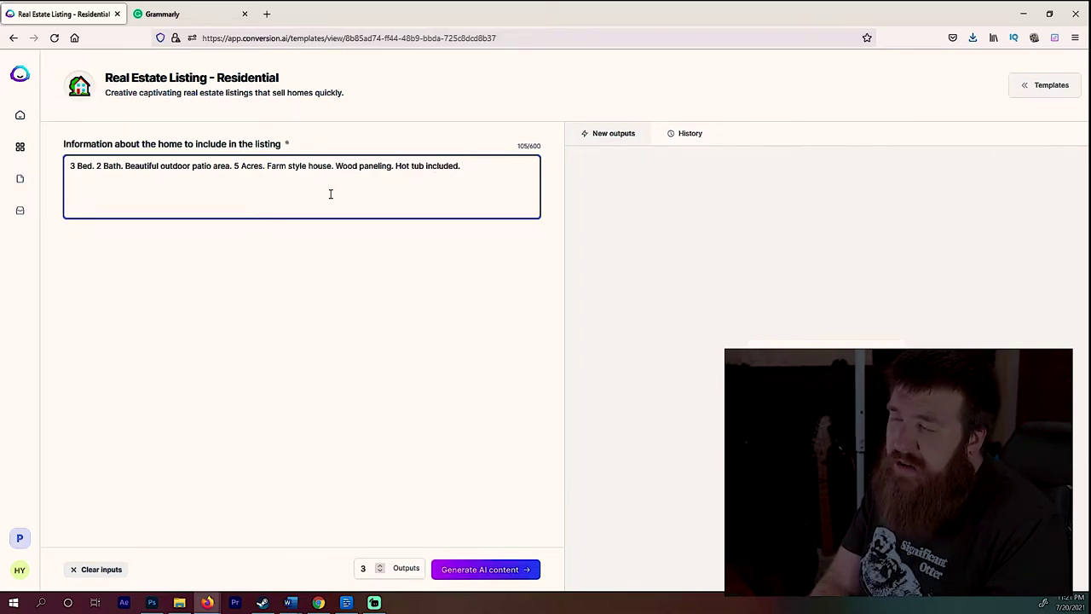
# - Add "Detached garage. 3,000 sq foot home. 3 stories." to the home information and generate three listing outputs
pyautogui.write('Detached garage. 3c')
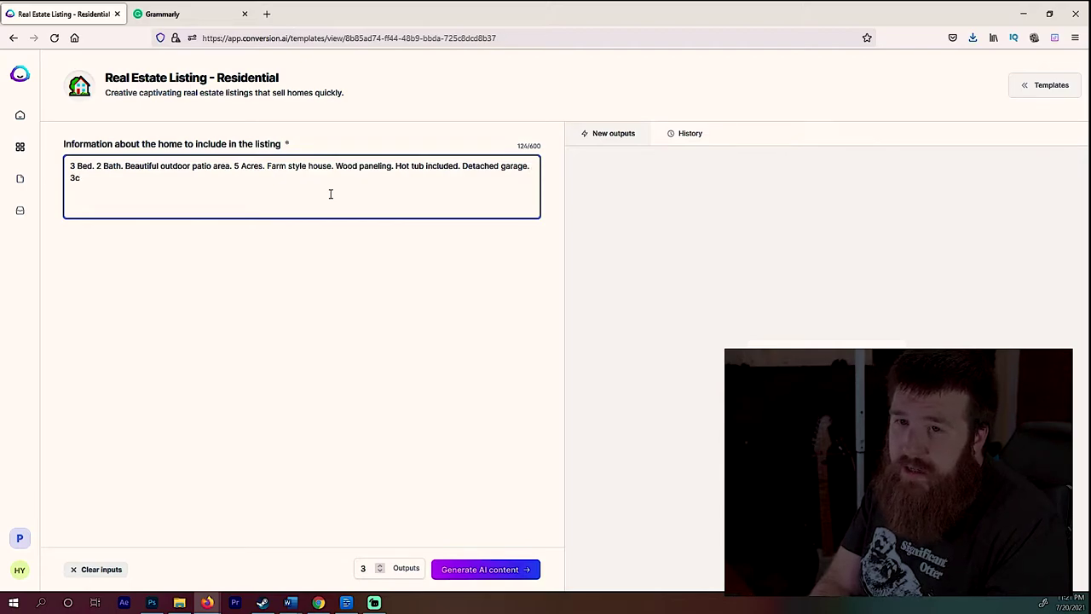
pyautogui.press('BackSpace')
pyautogui.write(',000')
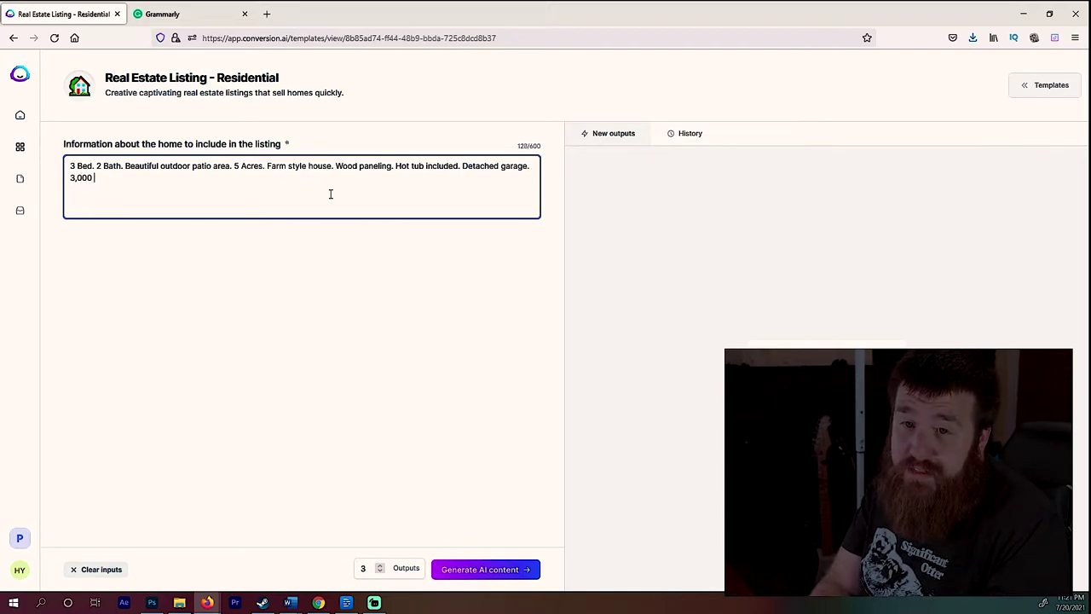
pyautogui.write(' sq foot home. ')
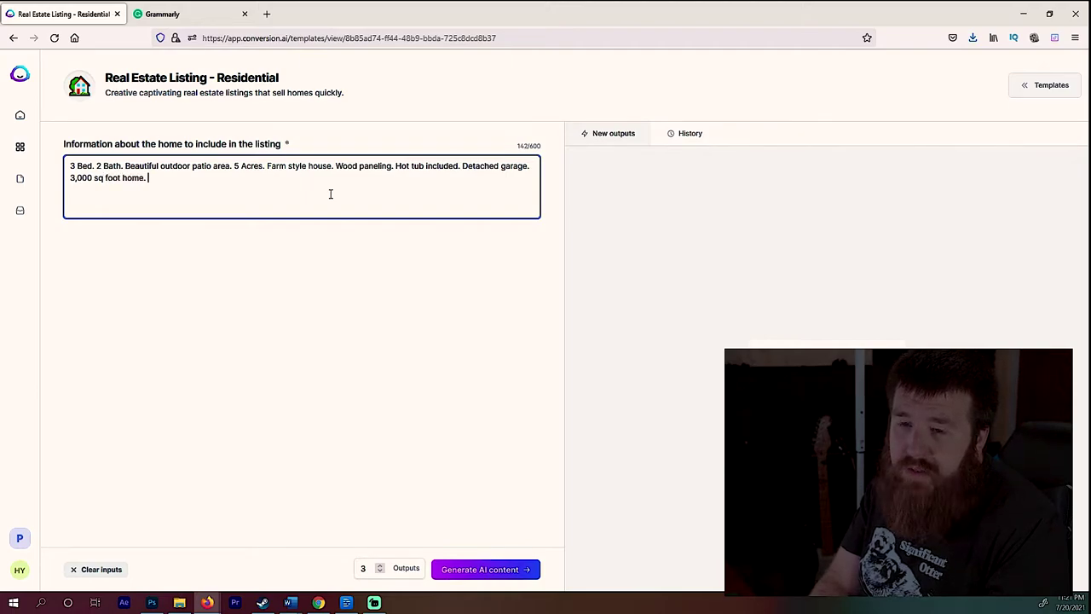
pyautogui.write('3 stories.')
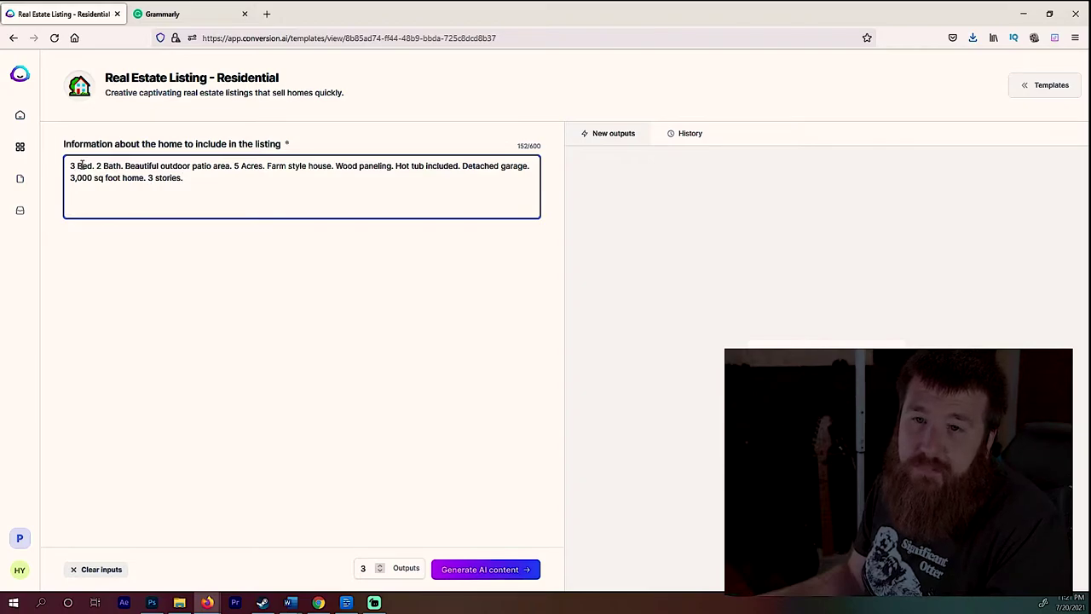
pyautogui.click(445, 568)
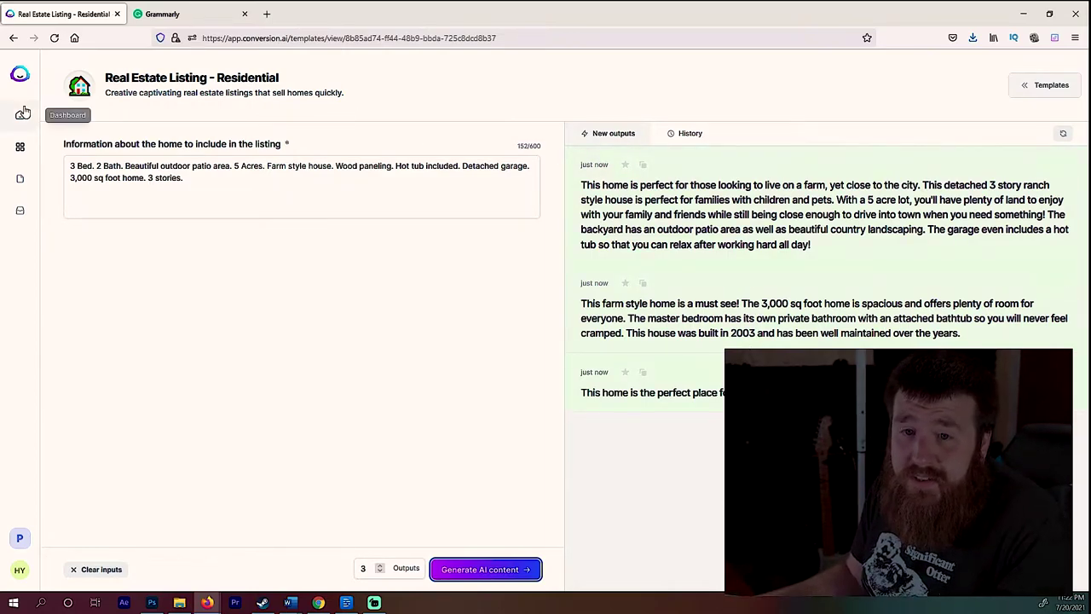
# - Return to the template library and open the Quora Answers template
pyautogui.click(21, 148)
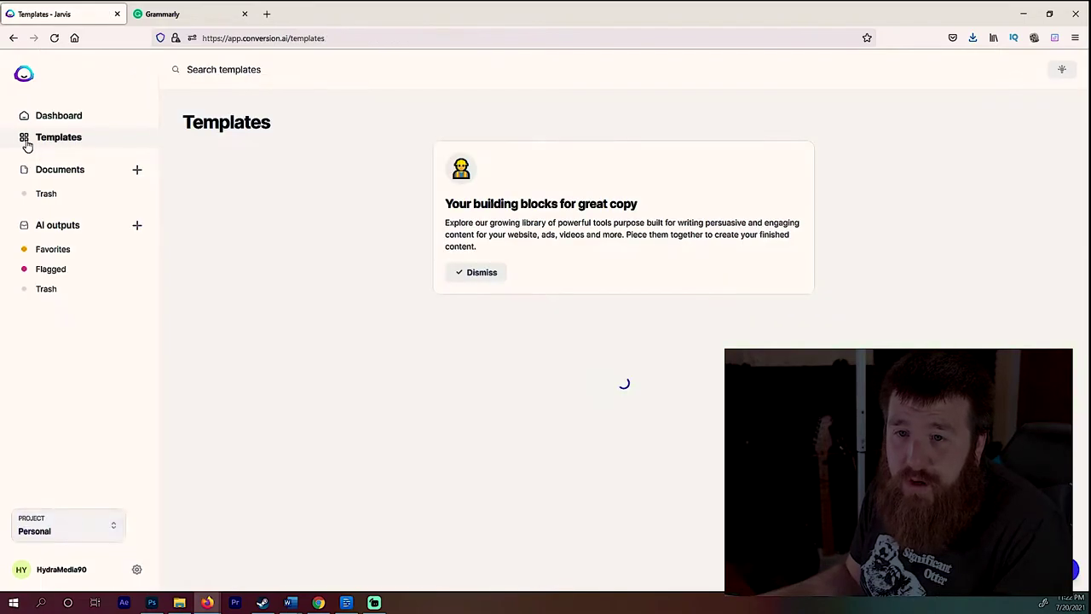
pyautogui.scroll(-4, 642, 311)
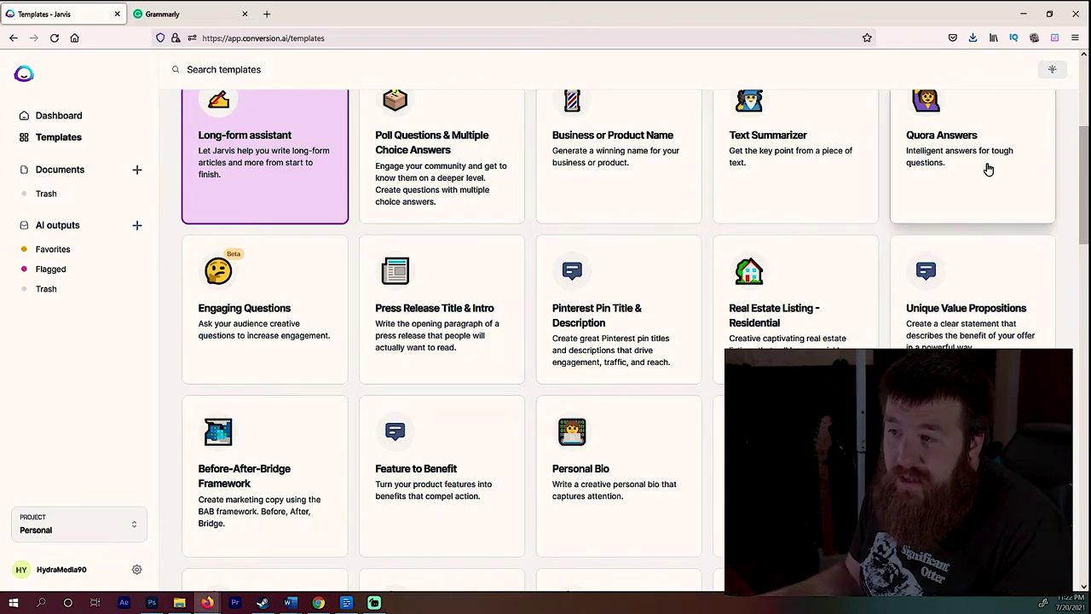
pyautogui.scroll(1, 962, 173)
pyautogui.click(947, 191)
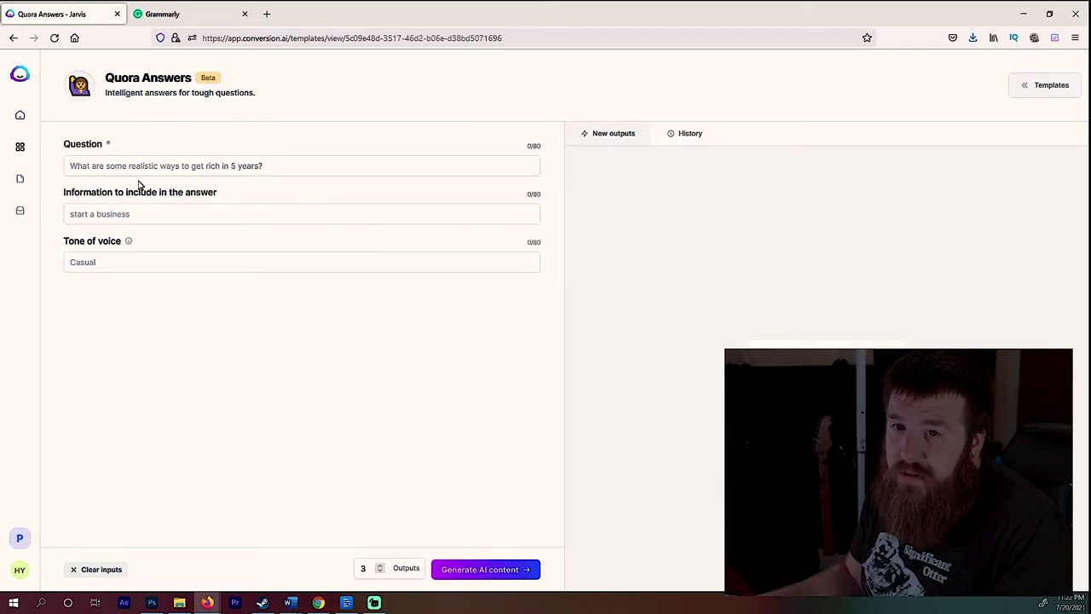
# - Enter the question "How should I invest $100" with "maximum ROI" as the information to include in the answer
pyautogui.click(136, 165)
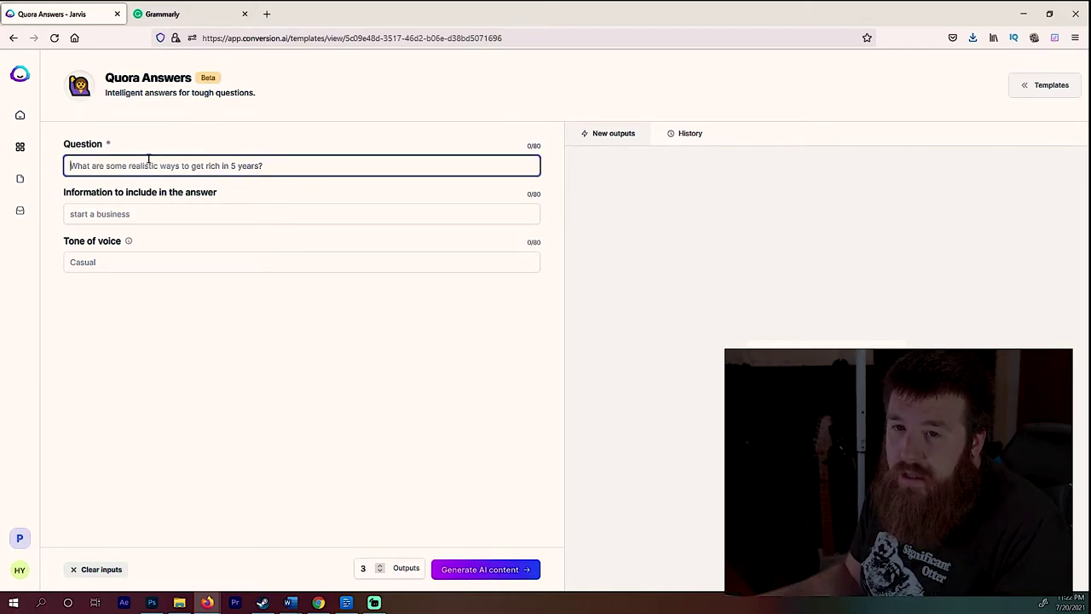
pyautogui.write('How should I invest $1,000')
pyautogui.click(171, 214)
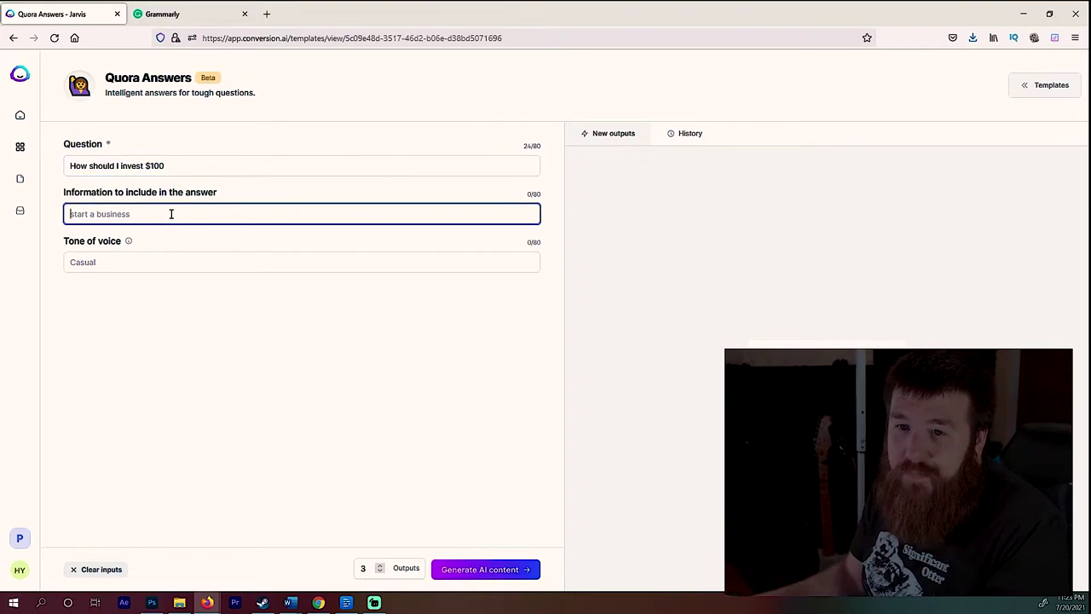
pyautogui.write('maximum ROI')
# - Set the tone of voice to professional, then generate three answers to the investment question and read through them
pyautogui.click(212, 268)
pyautogui.write('pr')
pyautogui.press('BackSpace')
pyautogui.press('BackSpace')
pyautogui.write('p')
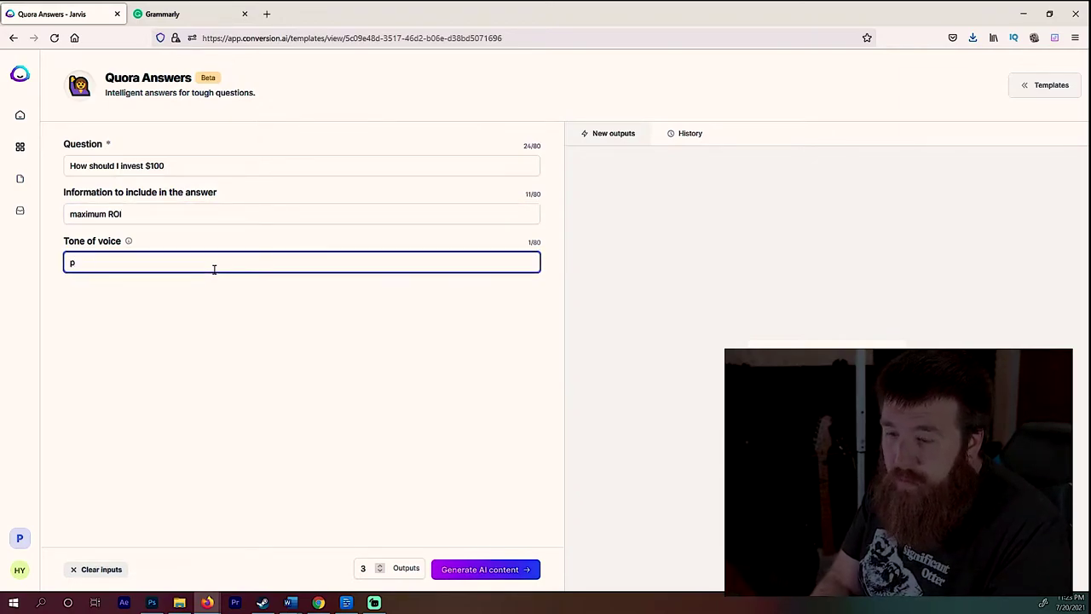
pyautogui.write('rofessional')
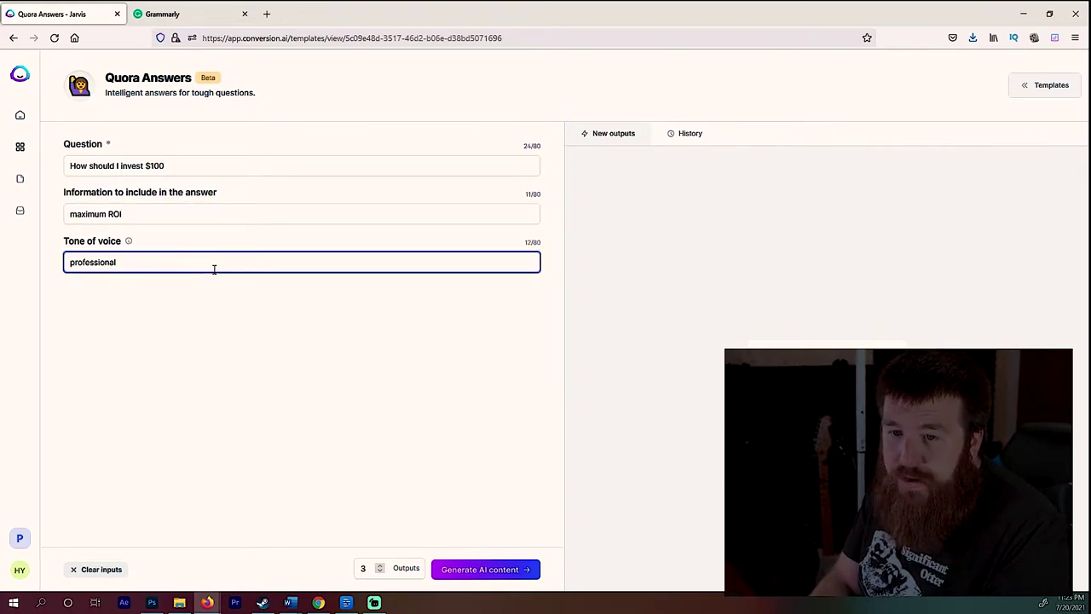
pyautogui.click(494, 568)
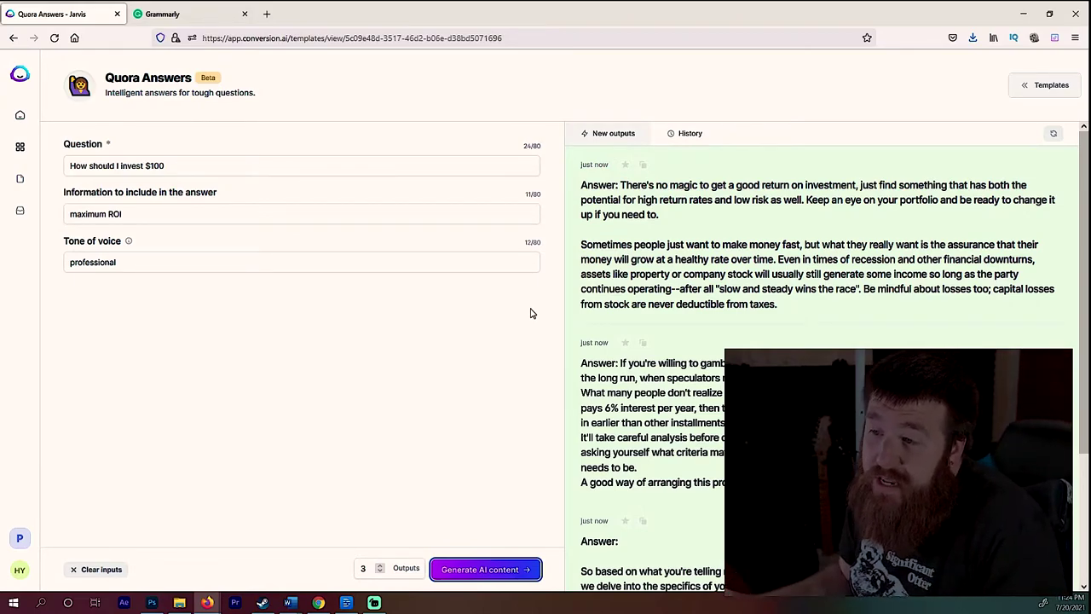
pyautogui.scroll(-3, 724, 252)
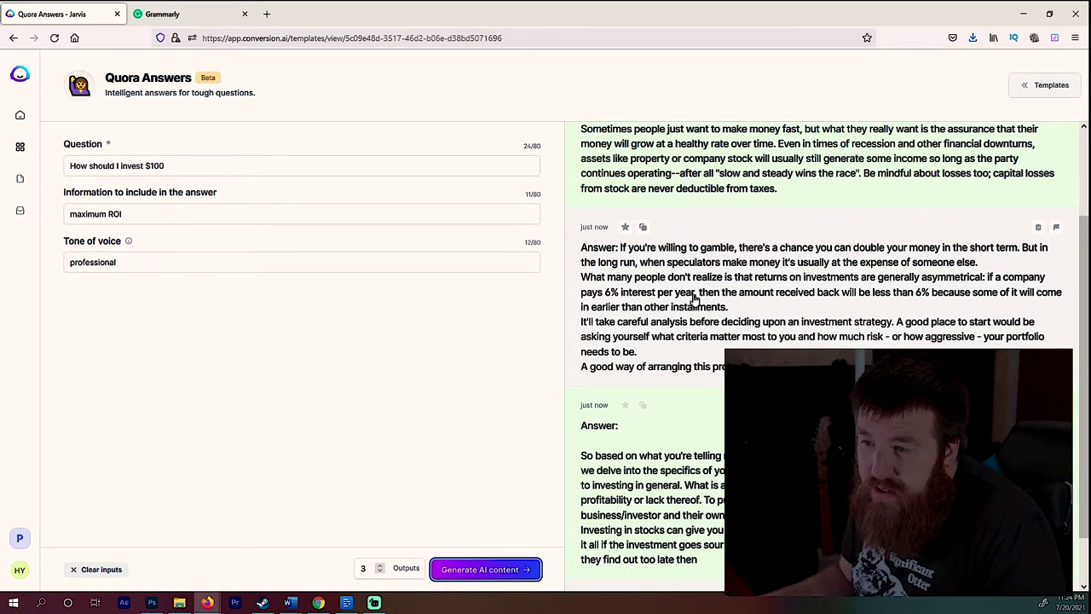
pyautogui.scroll(-1, 669, 328)
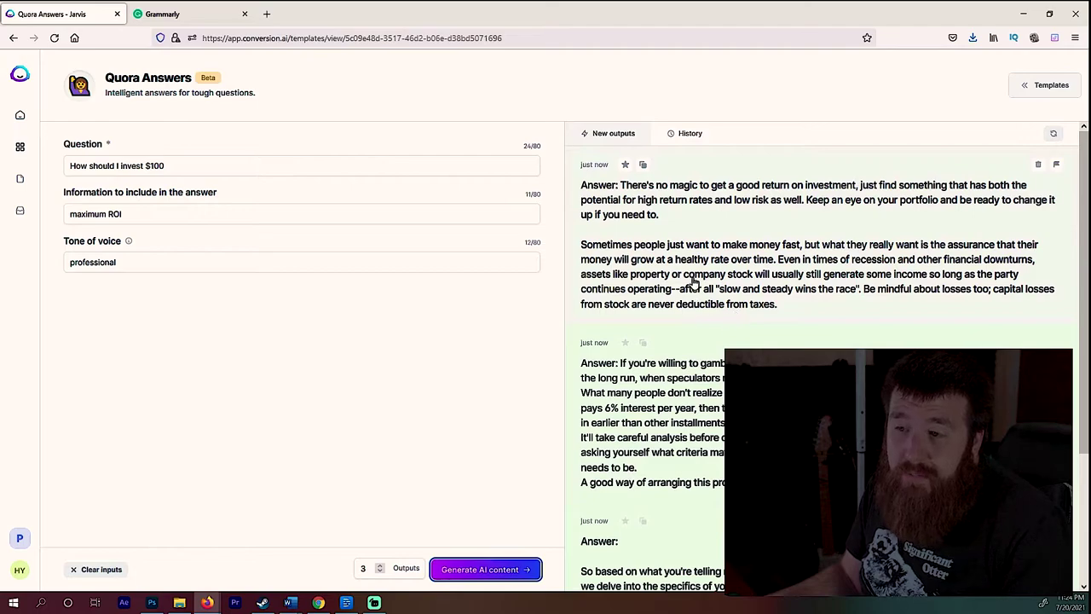
# - Replace the question with "Help, I got my arm stuck in a beehive looking for honey because I'm drunk"
pyautogui.tripleClick(204, 165)
pyautogui.write('Hel')
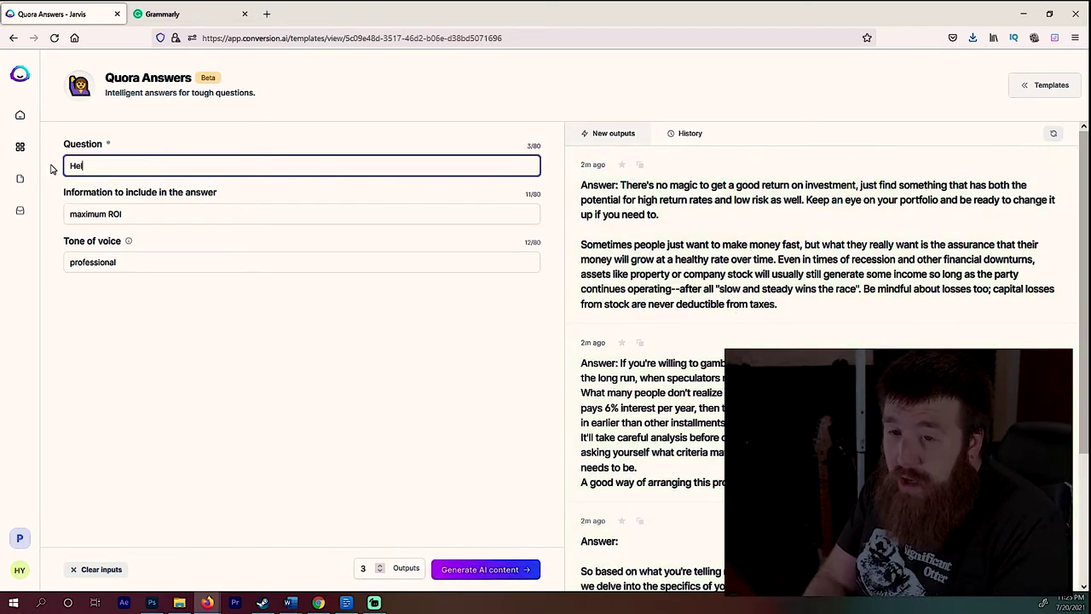
pyautogui.write('p, I got my arm stuck in a beehive lookin')
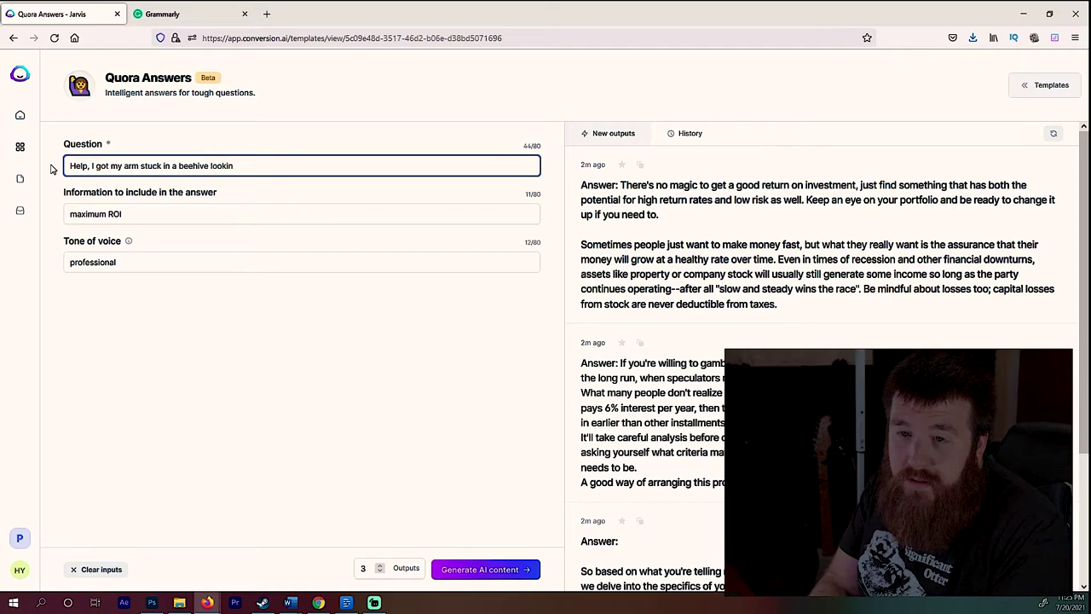
pyautogui.write('g for honey becaus')
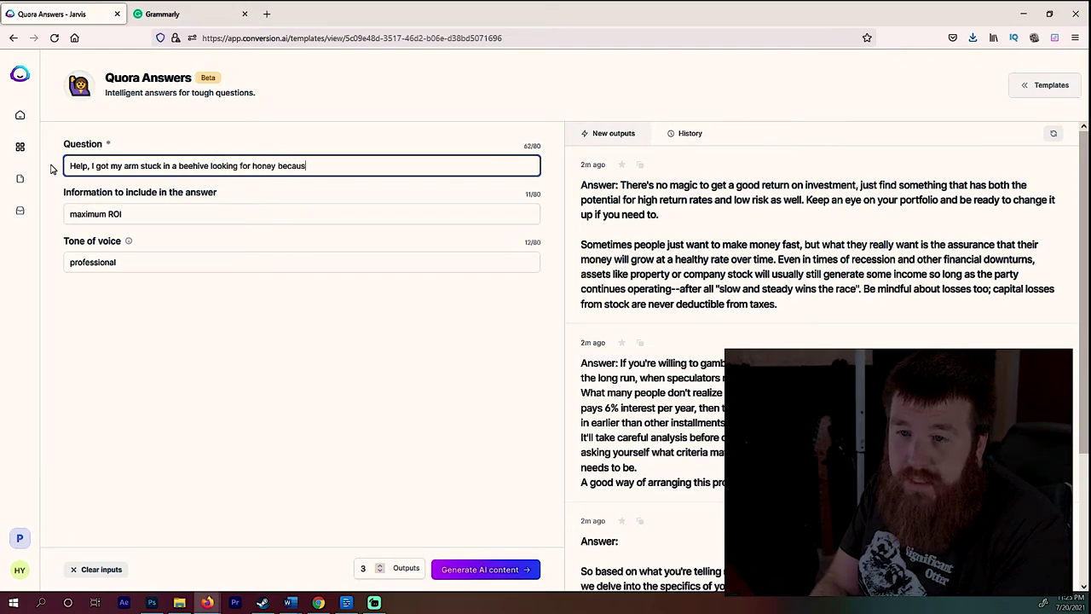
pyautogui.write("e I'm dumb")
pyautogui.press('BackSpace')
pyautogui.press('BackSpace')
pyautogui.press('BackSpace')
pyautogui.write('drunk')
# - Clear the information to include in the answer and set the tone of voice to witty
pyautogui.press('Tab')
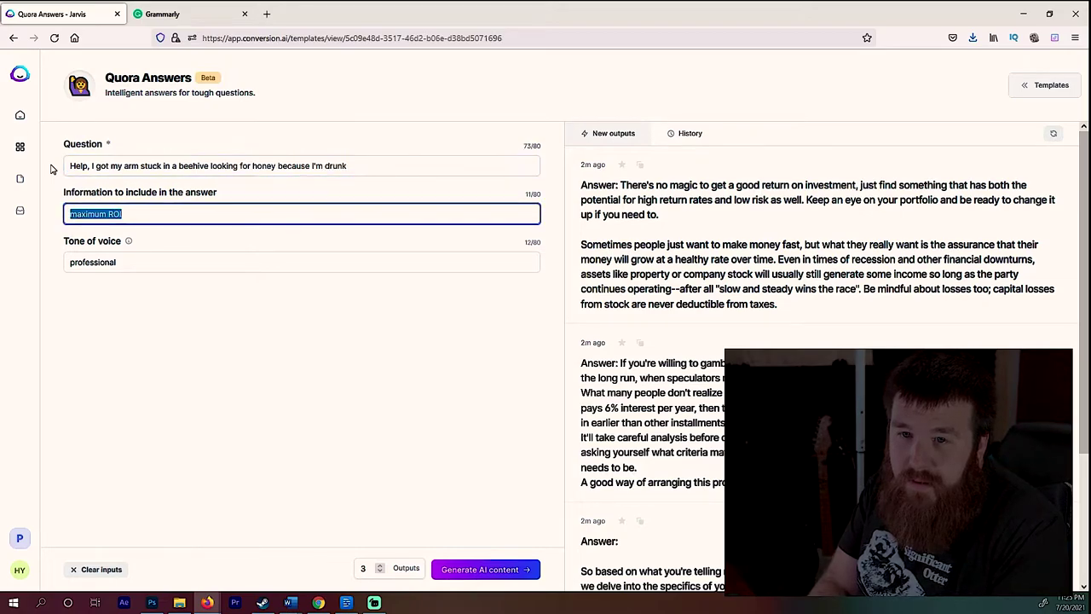
pyautogui.press('BackSpace')
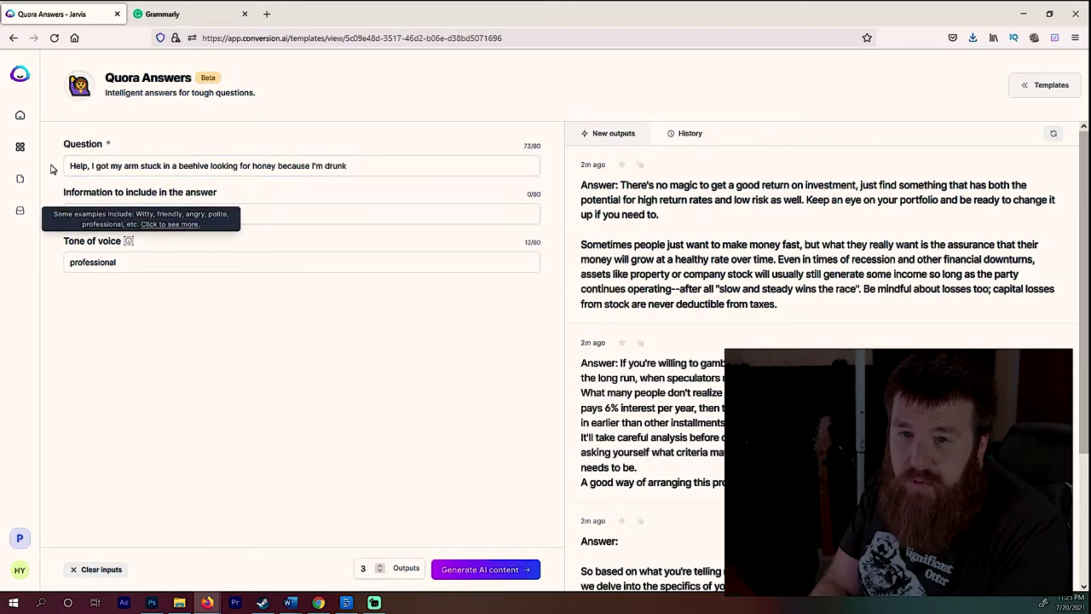
pyautogui.press('Tab')
pyautogui.write('witty')
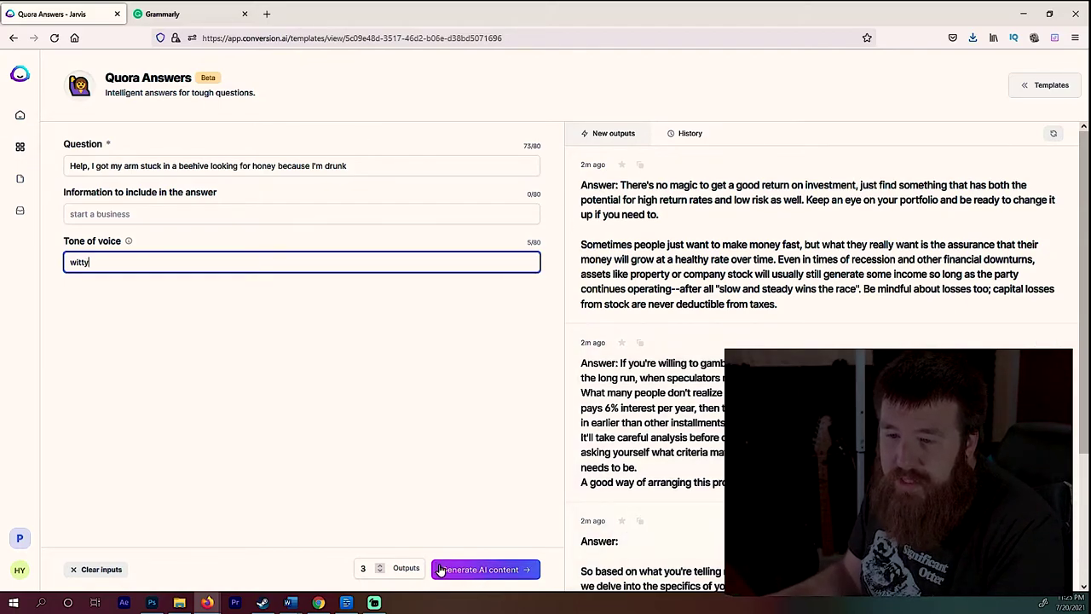
# - Reduce the number of outputs to 1 and generate an answer to the beehive question
pyautogui.click(379, 572)
pyautogui.click(379, 573)
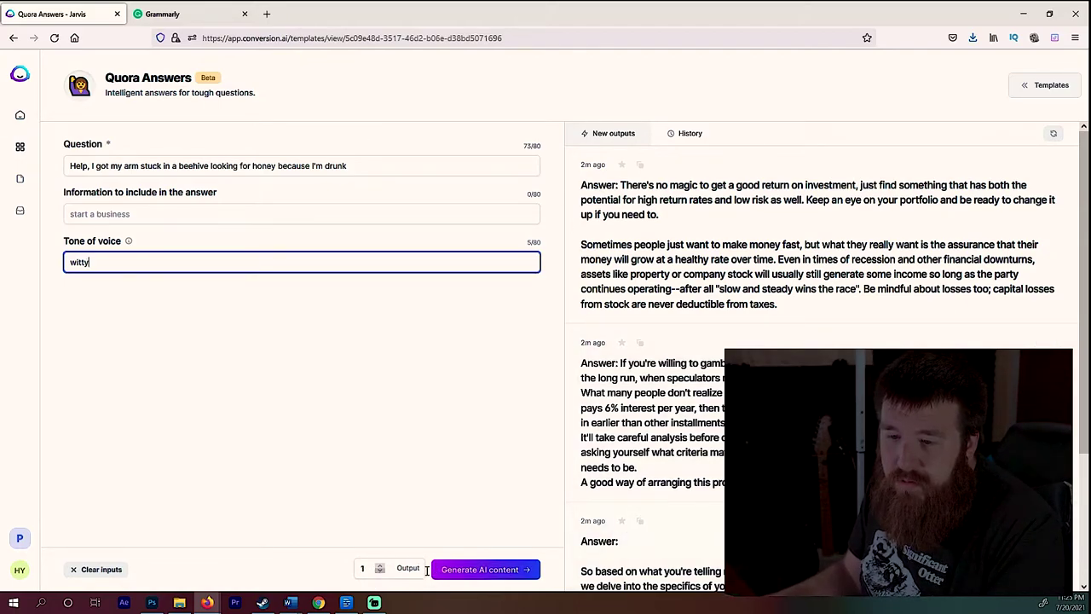
pyautogui.click(478, 569)
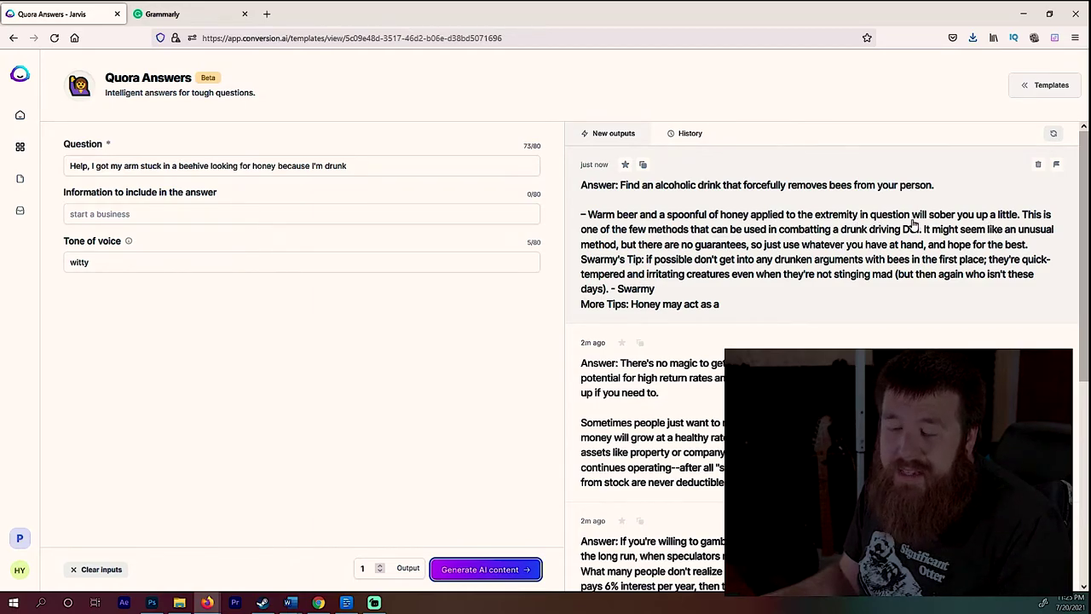
# - Read through the generated beehive answer and return to the Jarvis dashboard
pyautogui.scroll(-1, 902, 224)
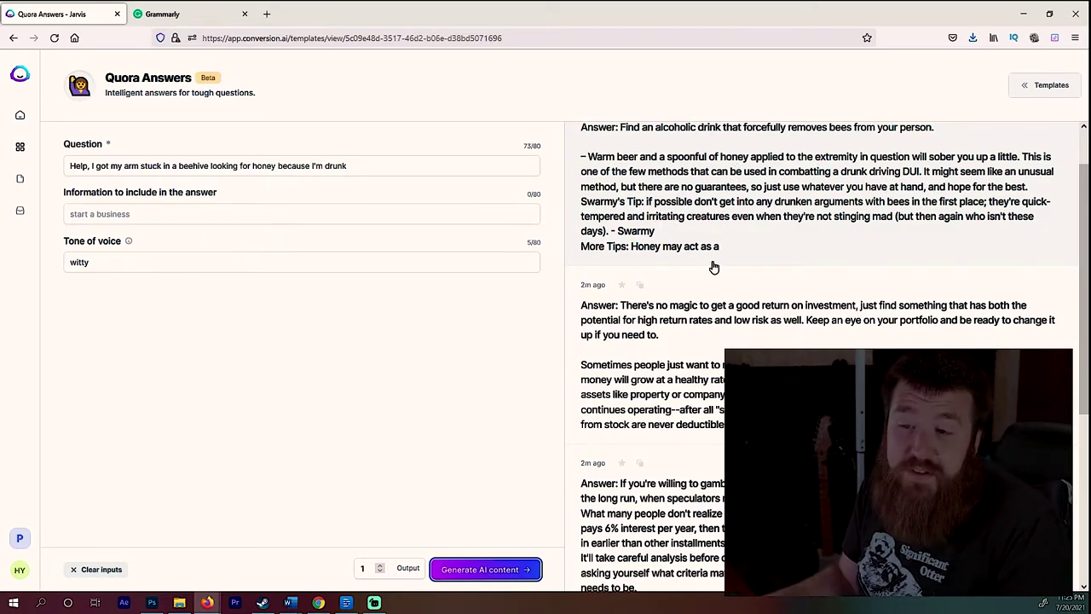
pyautogui.scroll(1, 733, 252)
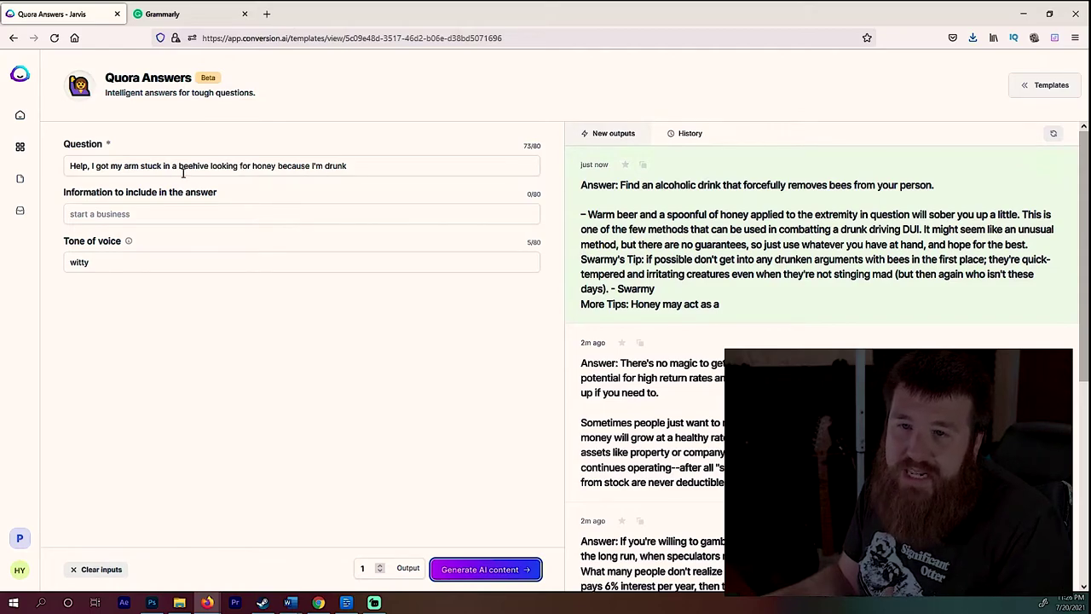
pyautogui.scroll(-1, 587, 361)
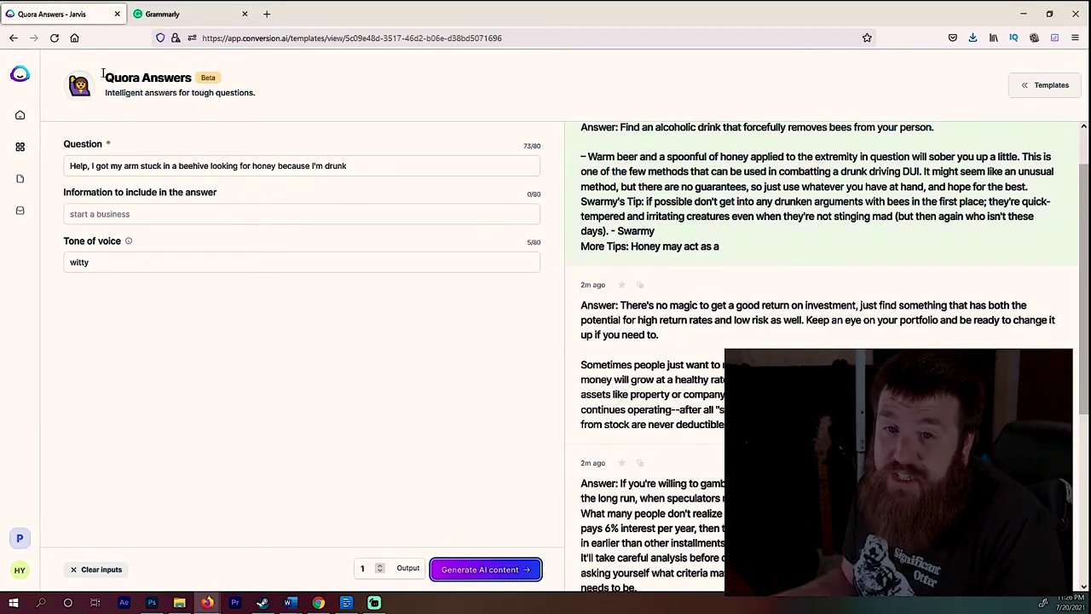
pyautogui.click(21, 76)
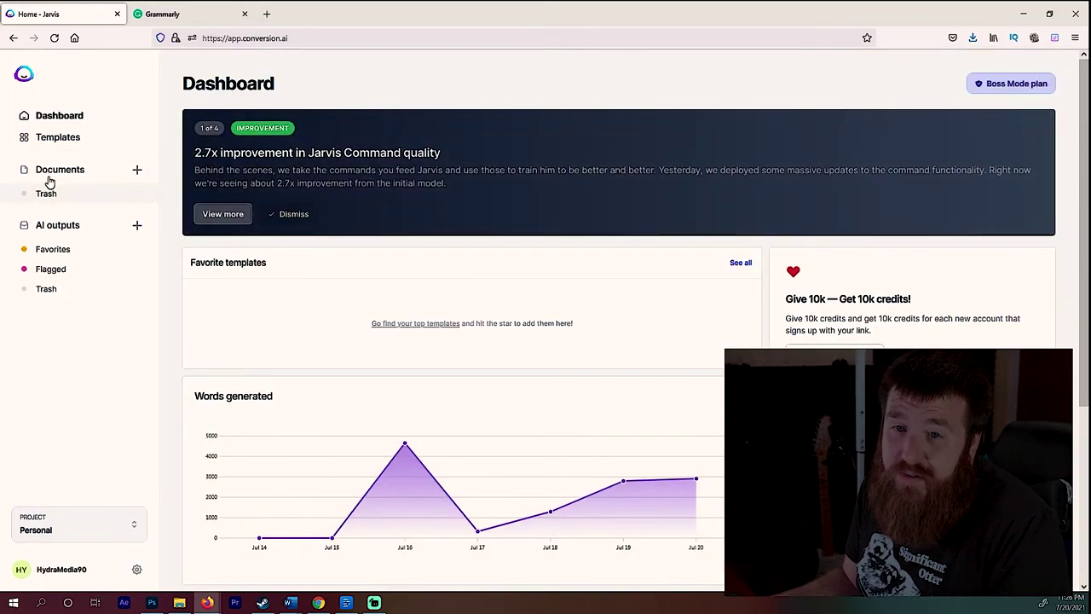
# - Browse the template library and open the Video Description - YouTube template
pyautogui.click(60, 139)
pyautogui.scroll(-4, 679, 261)
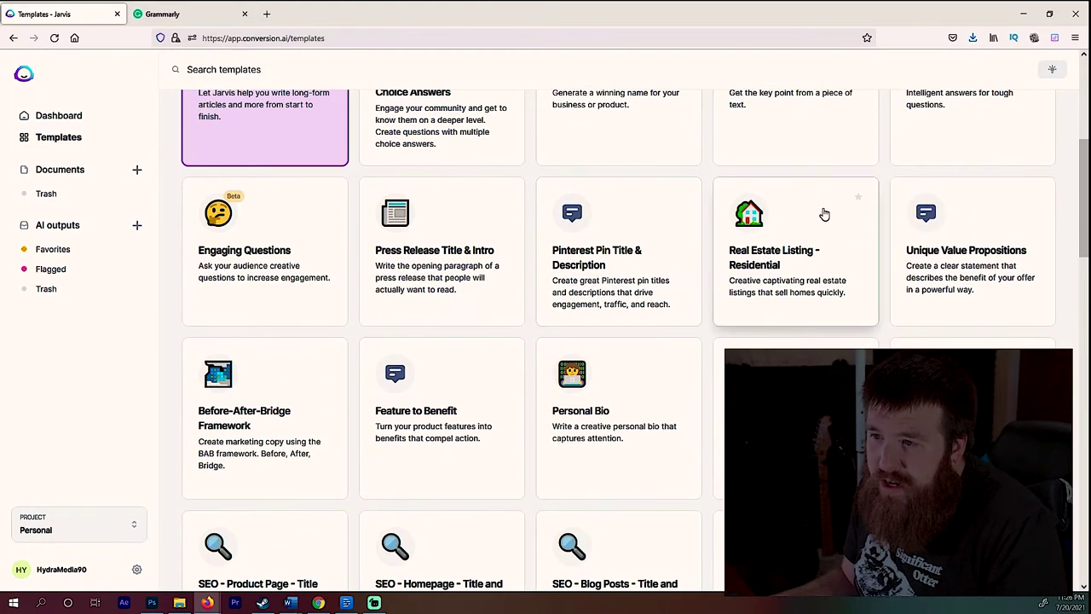
pyautogui.scroll(-2, 378, 281)
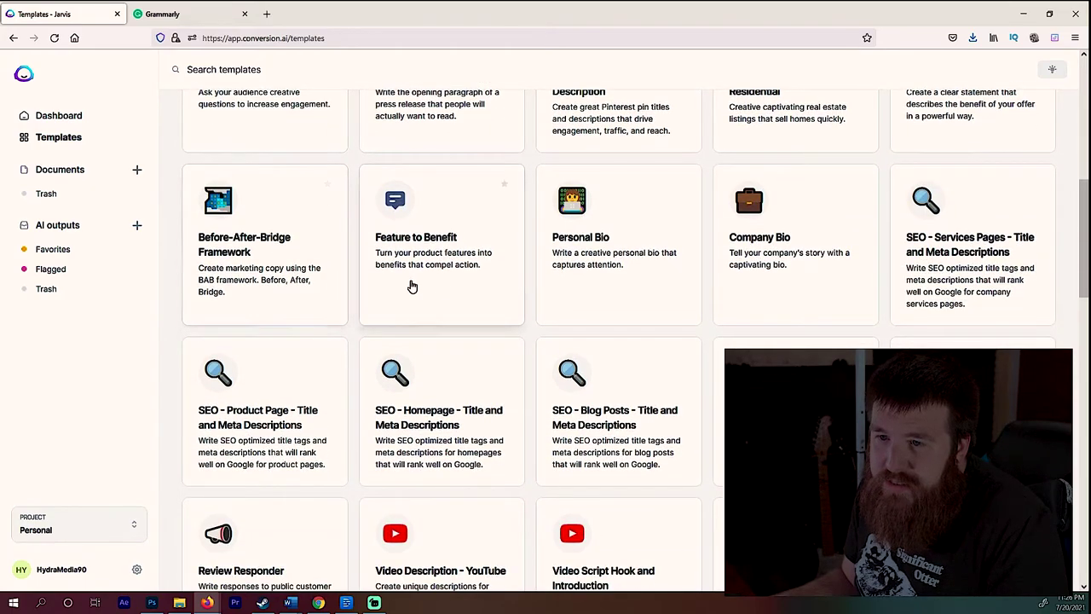
pyautogui.scroll(-2, 825, 255)
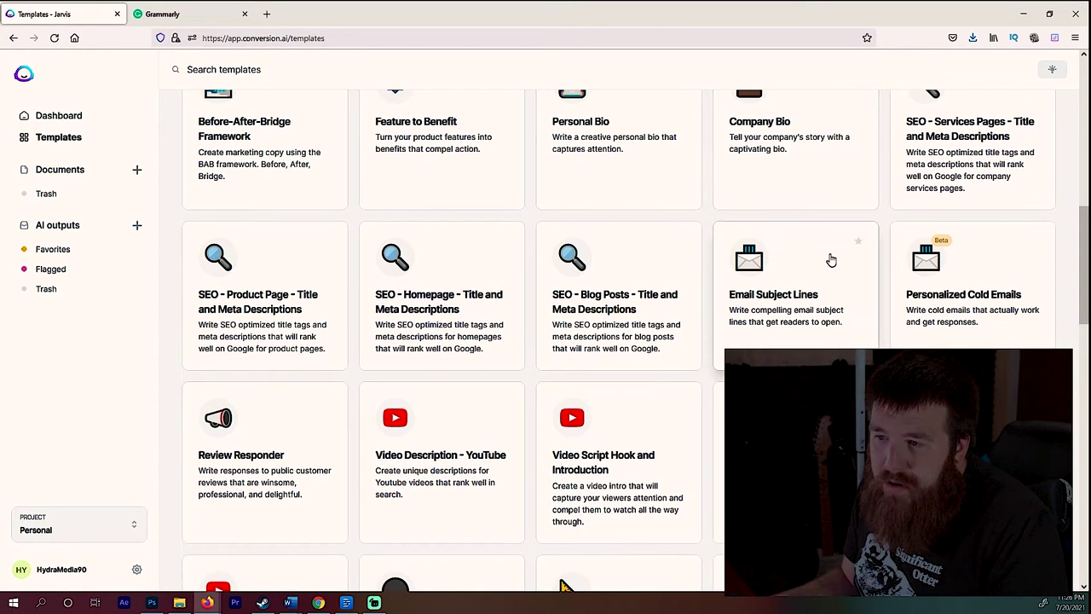
pyautogui.scroll(-2, 547, 243)
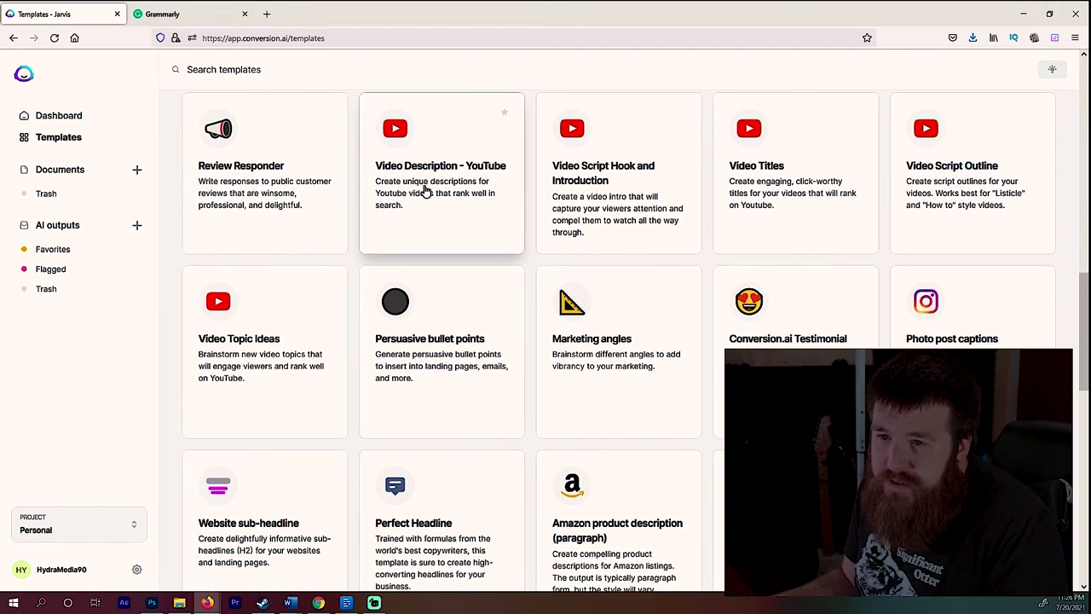
pyautogui.click(426, 191)
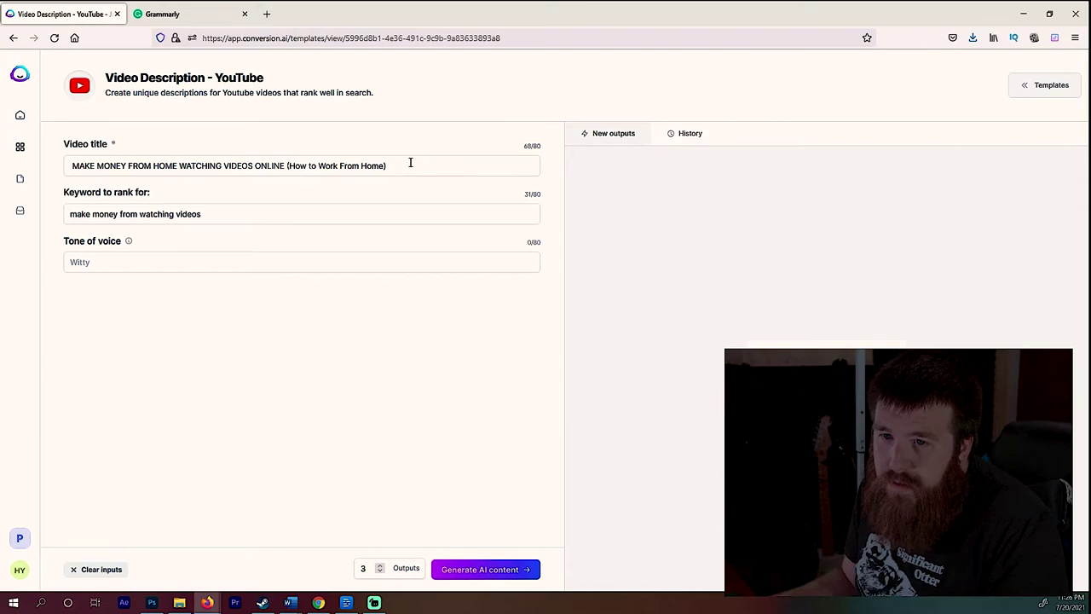
# - Set the tone of voice to professional and generate three descriptions for the prefilled work-from-home video title
pyautogui.click(410, 162)
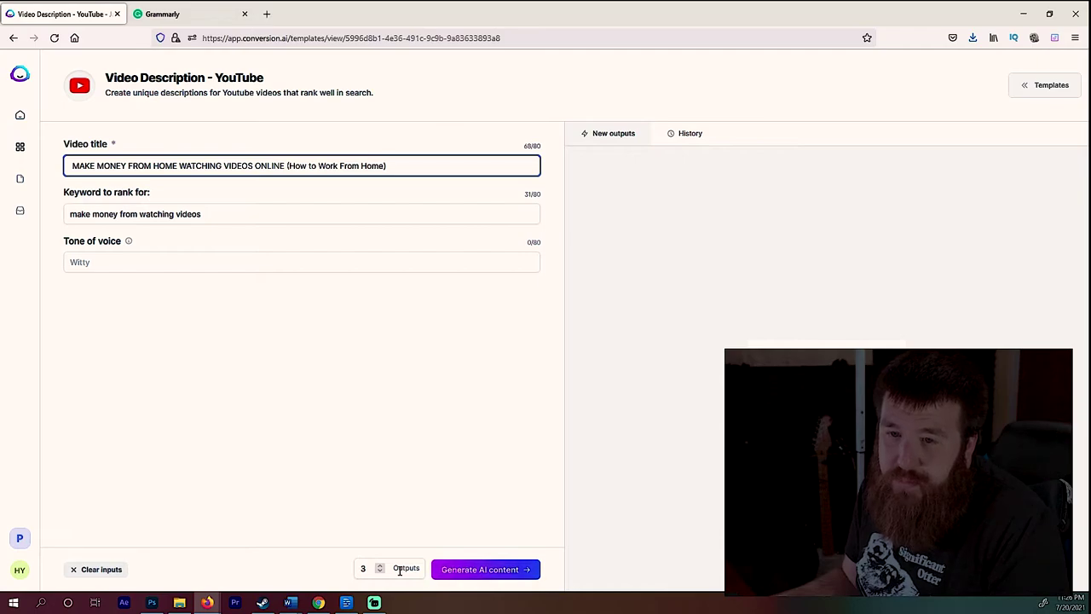
pyautogui.click(174, 260)
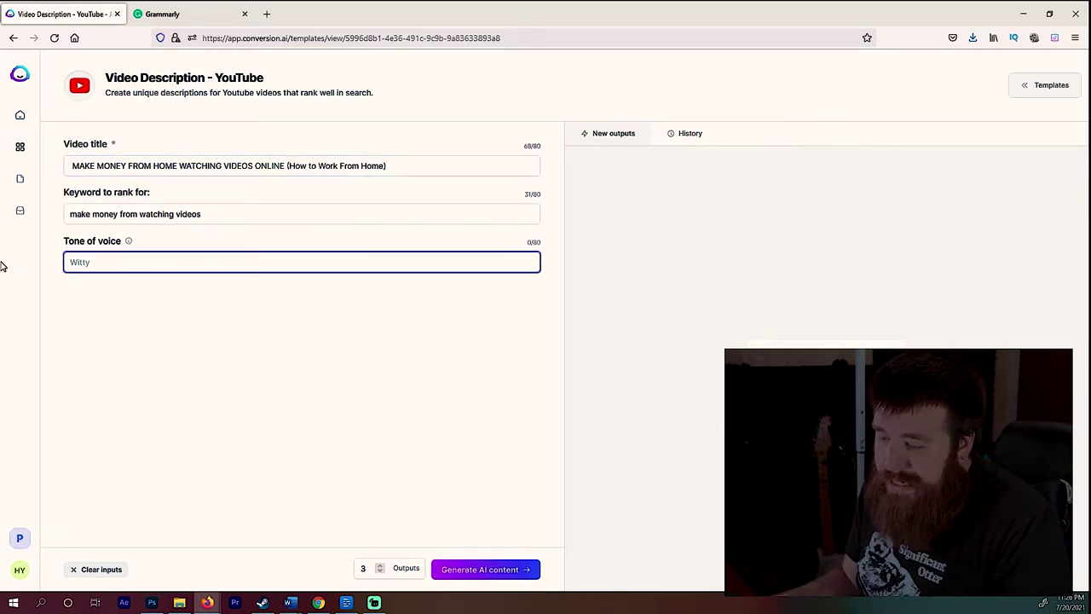
pyautogui.write('professional')
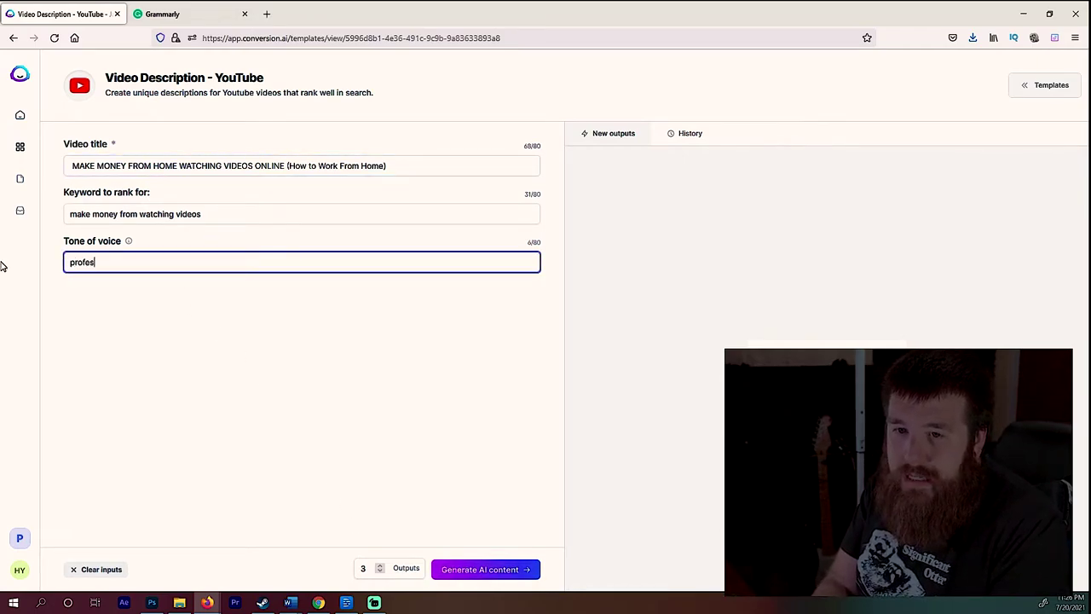
pyautogui.click(488, 568)
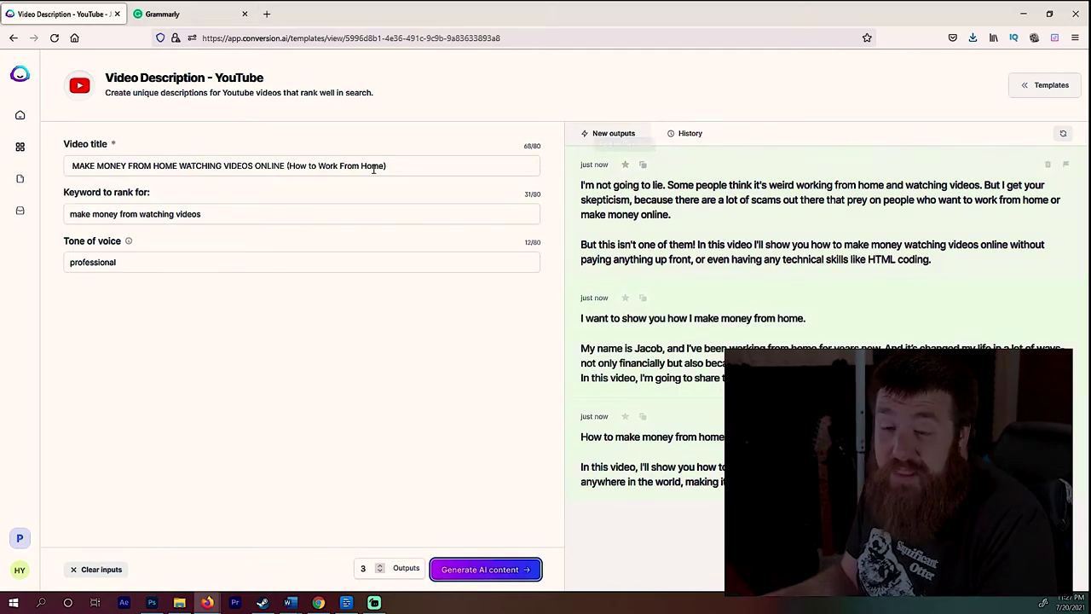
# - Generate descriptions for the video title "Top 10 Gardening Techniques That You Should Know" with the keyword "Gardening Techniques"
pyautogui.moveTo(408, 163); pyautogui.dragTo(68, 165)
pyautogui.write('Top 10 Gardening Techniques That You Should Know')
pyautogui.press('Tab')
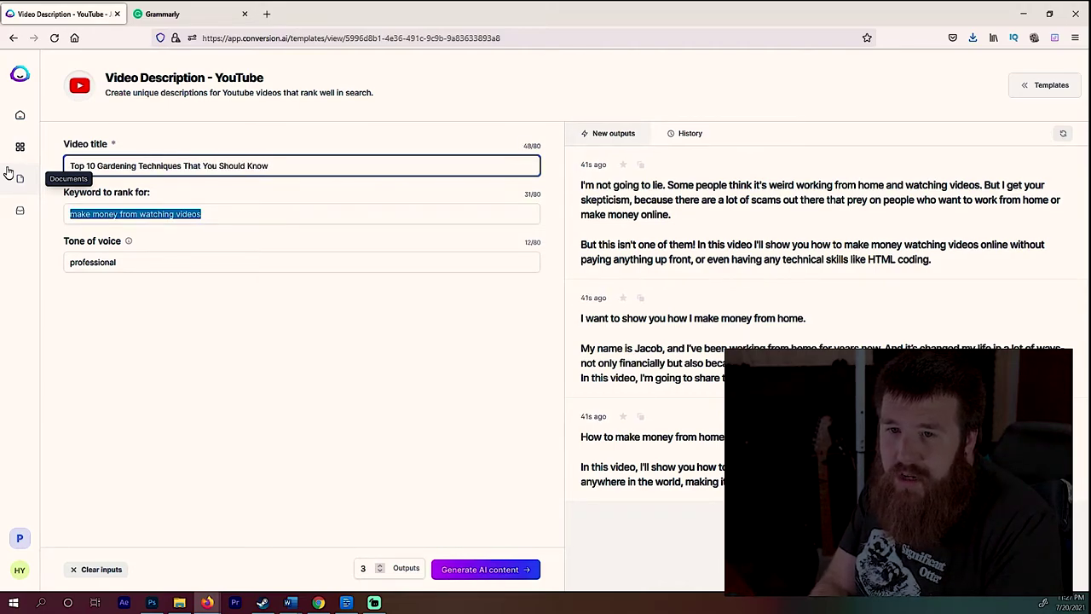
pyautogui.press('BackSpace')
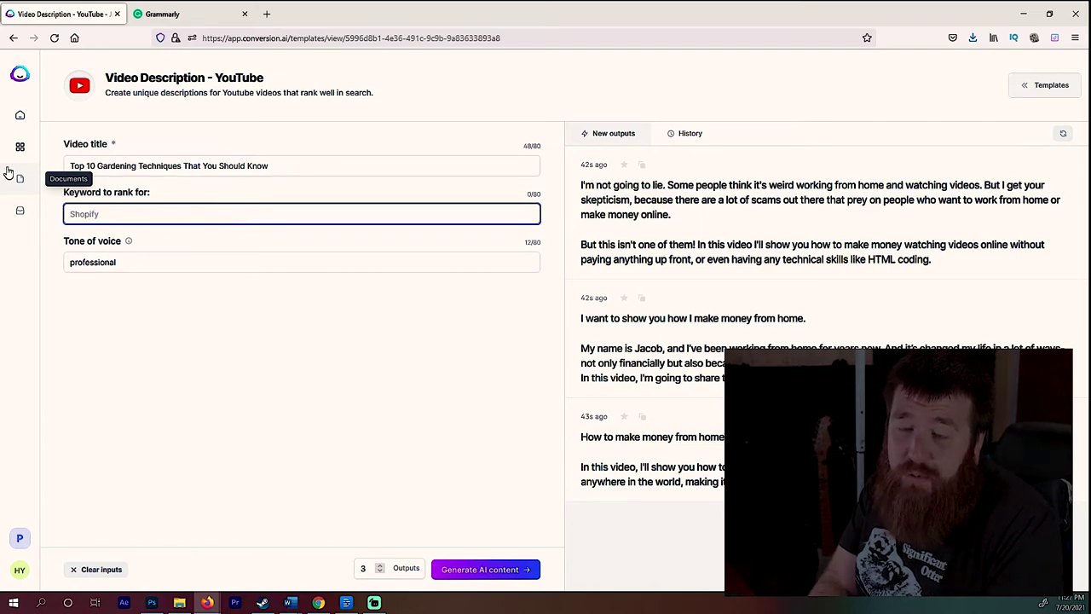
pyautogui.write('Gardening Techniques')
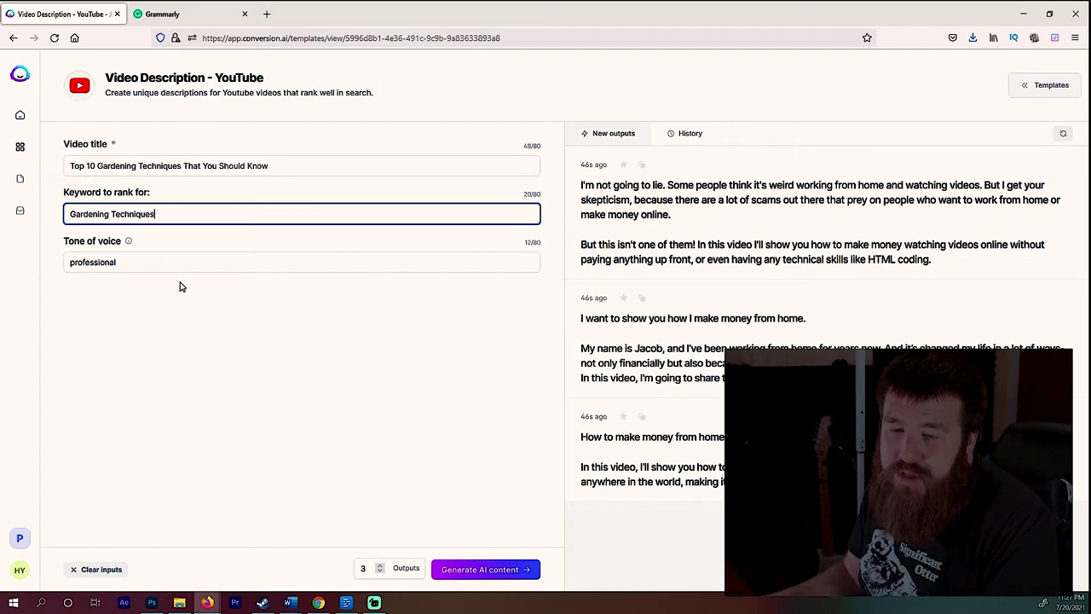
pyautogui.click(482, 576)
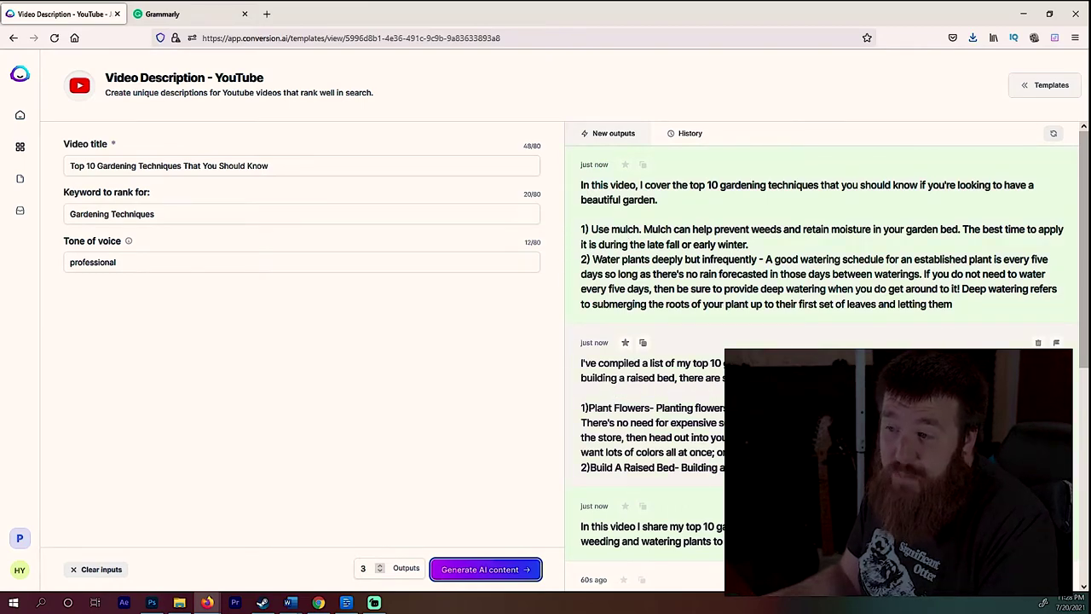
# - Review the generated gardening video descriptions and return to the template library
pyautogui.scroll(-1, 797, 307)
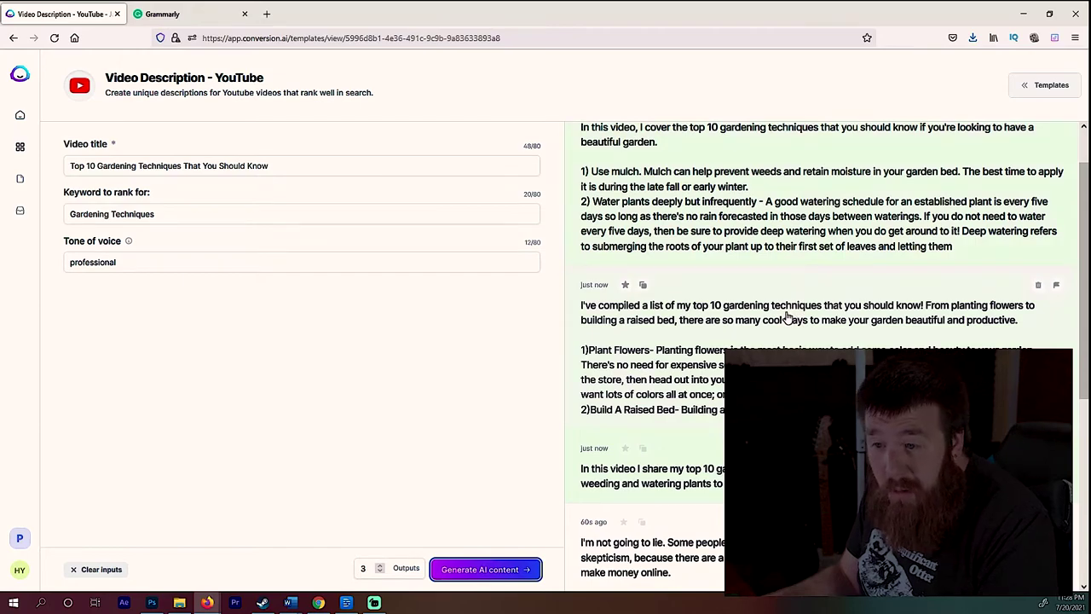
pyautogui.scroll(-2, 778, 325)
pyautogui.scroll(3, 742, 287)
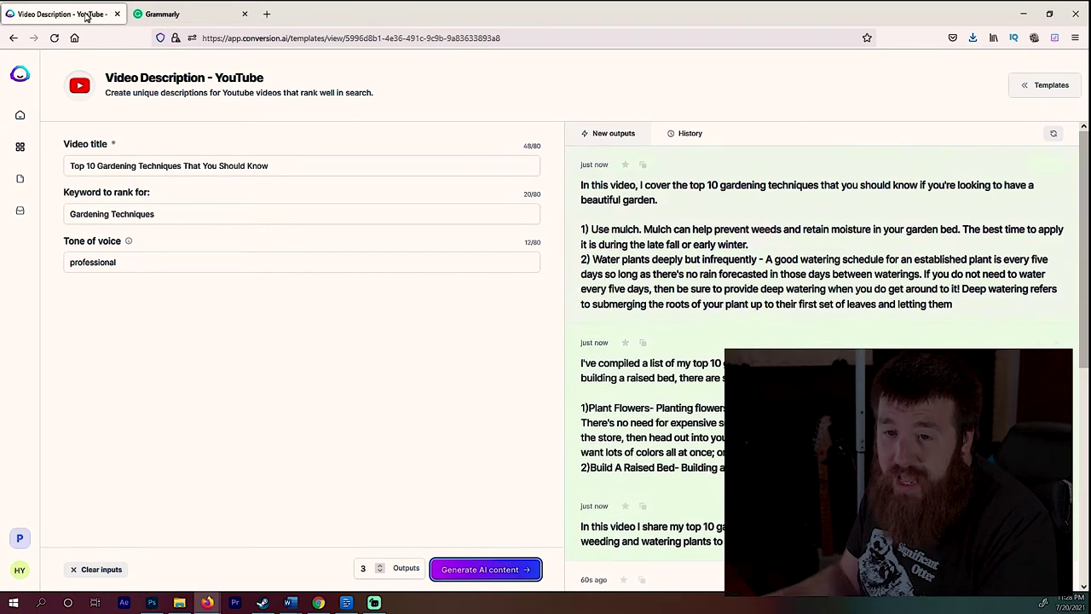
pyautogui.click(13, 39)
# - Look through the YouTube, marketing, headline and Amazon templates in the library
pyautogui.scroll(-10, 569, 277)
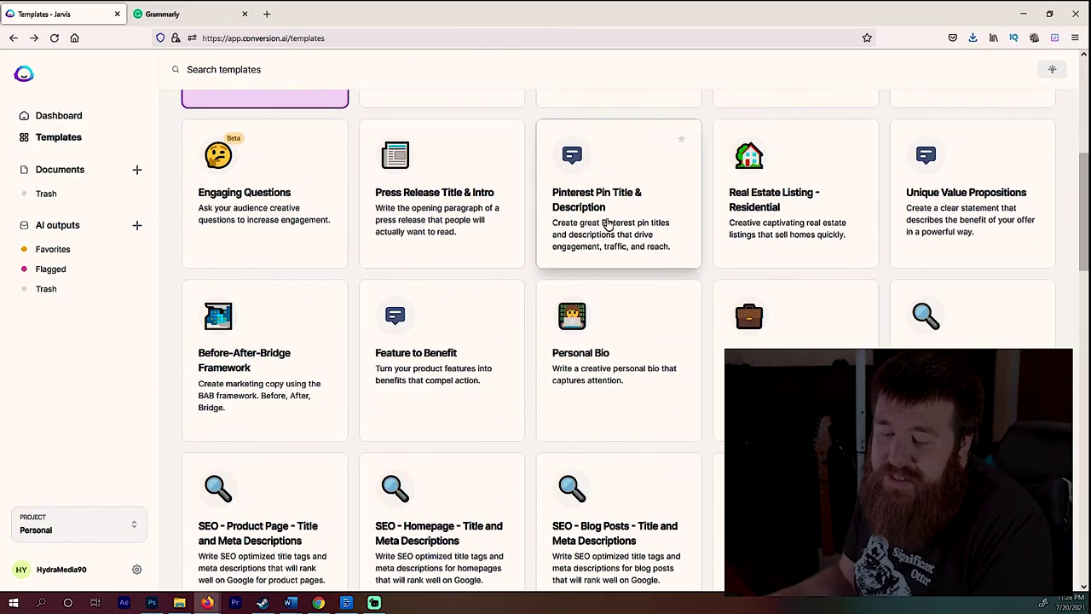
pyautogui.scroll(-4, 569, 277)
pyautogui.scroll(3, 699, 256)
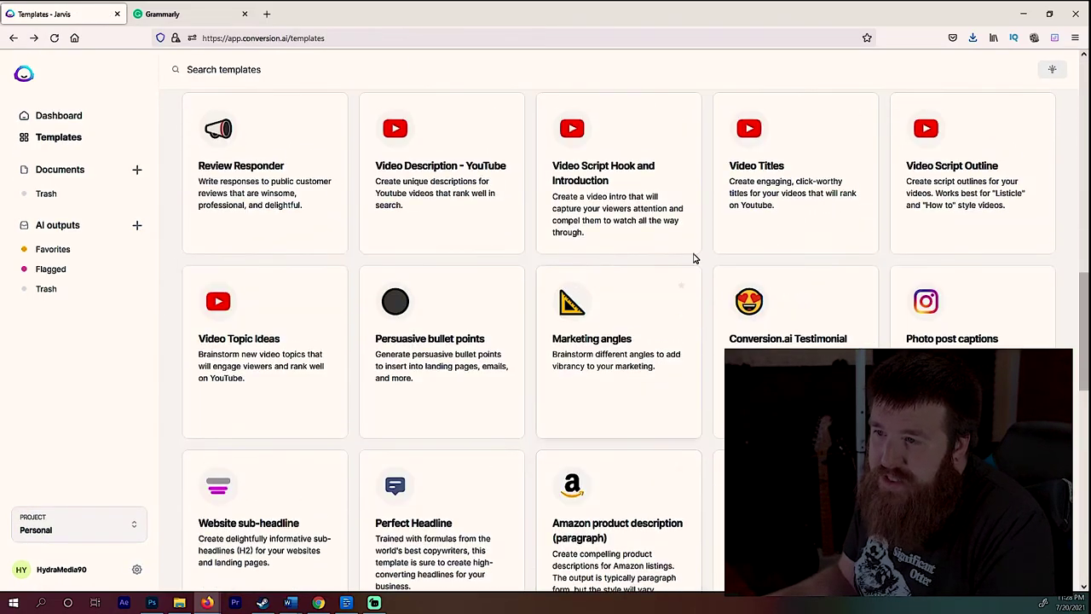
pyautogui.scroll(-2, 478, 377)
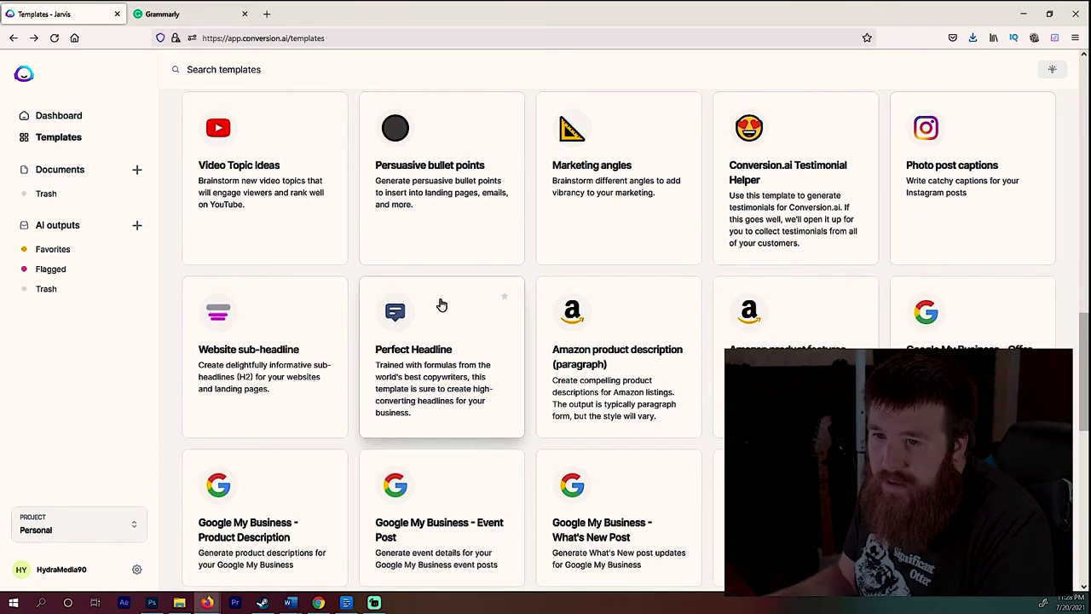
pyautogui.scroll(1, 441, 304)
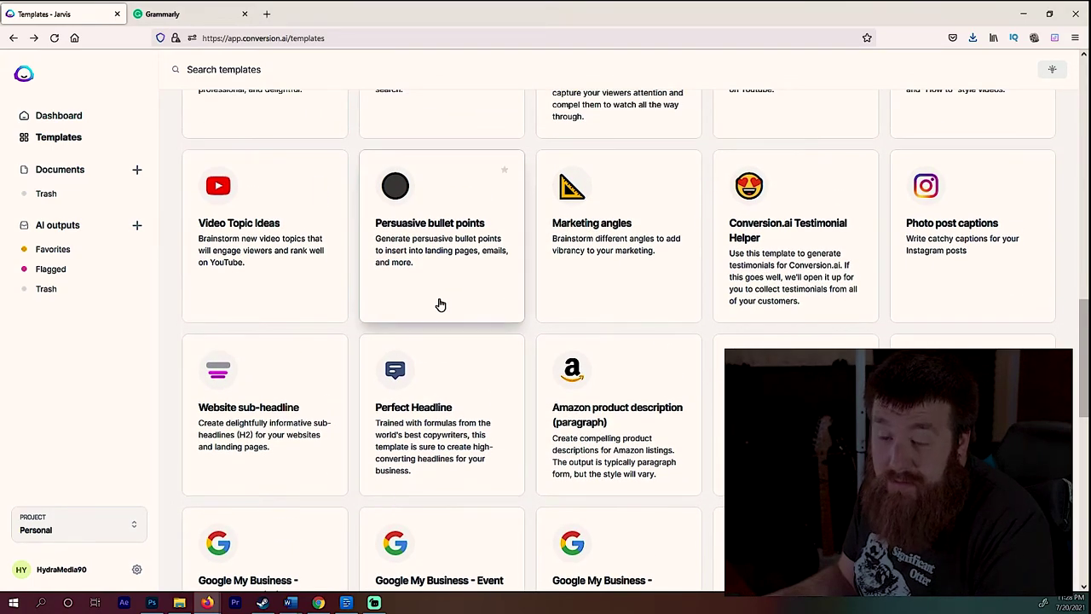
pyautogui.scroll(1, 440, 305)
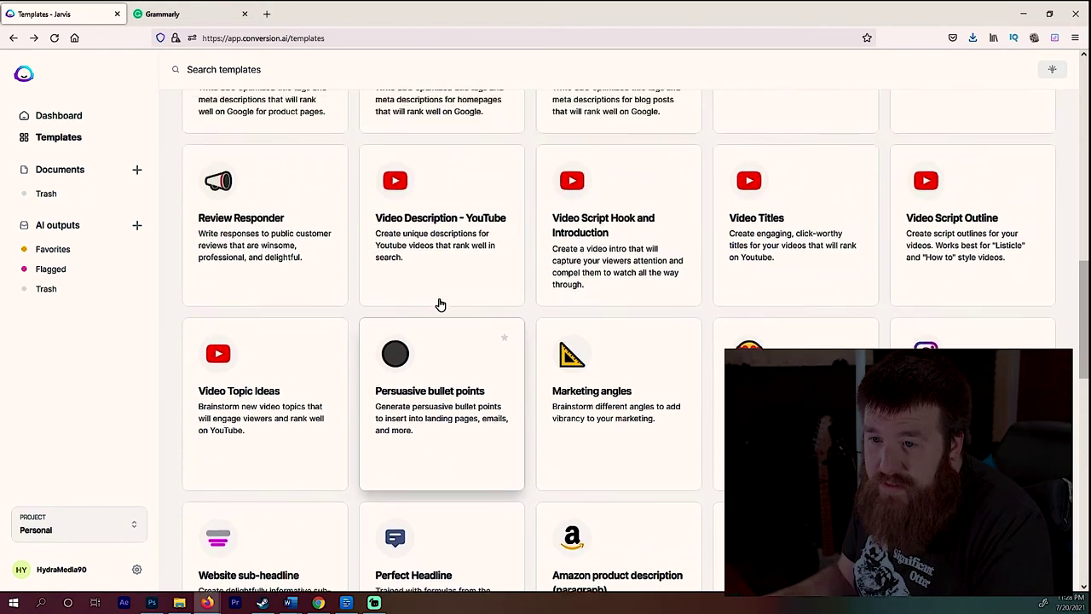
pyautogui.rightClick(404, 419)
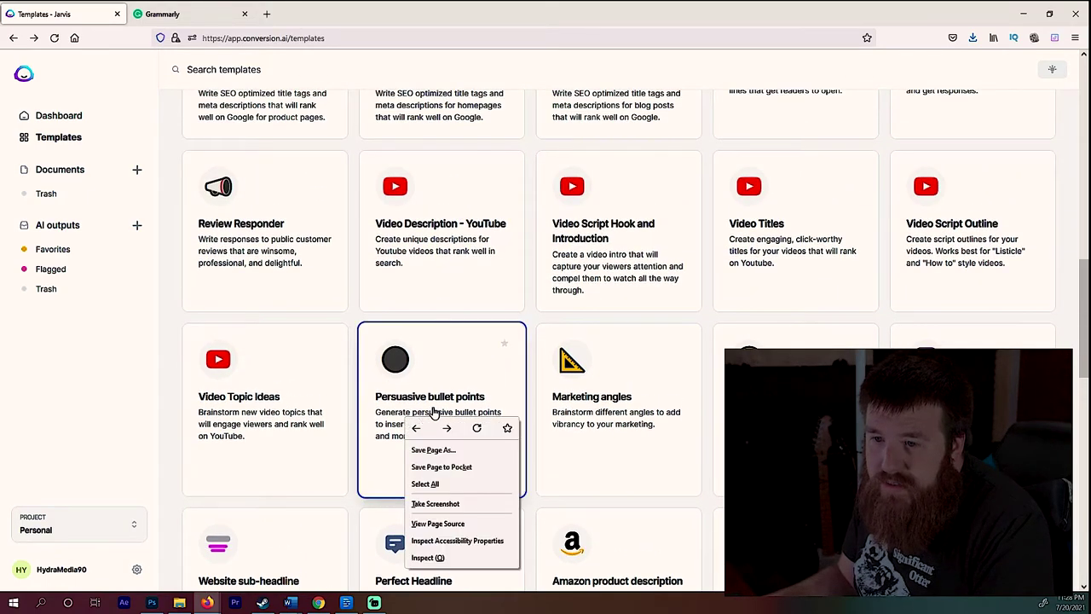
pyautogui.rightClick(387, 347)
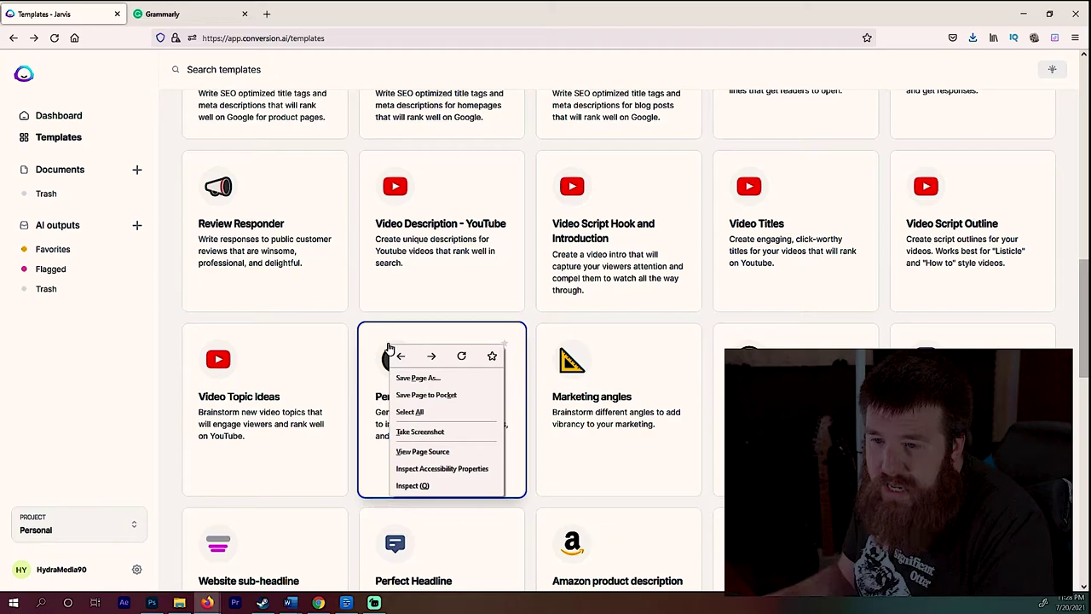
pyautogui.rightClick(437, 335)
pyautogui.rightClick(424, 455)
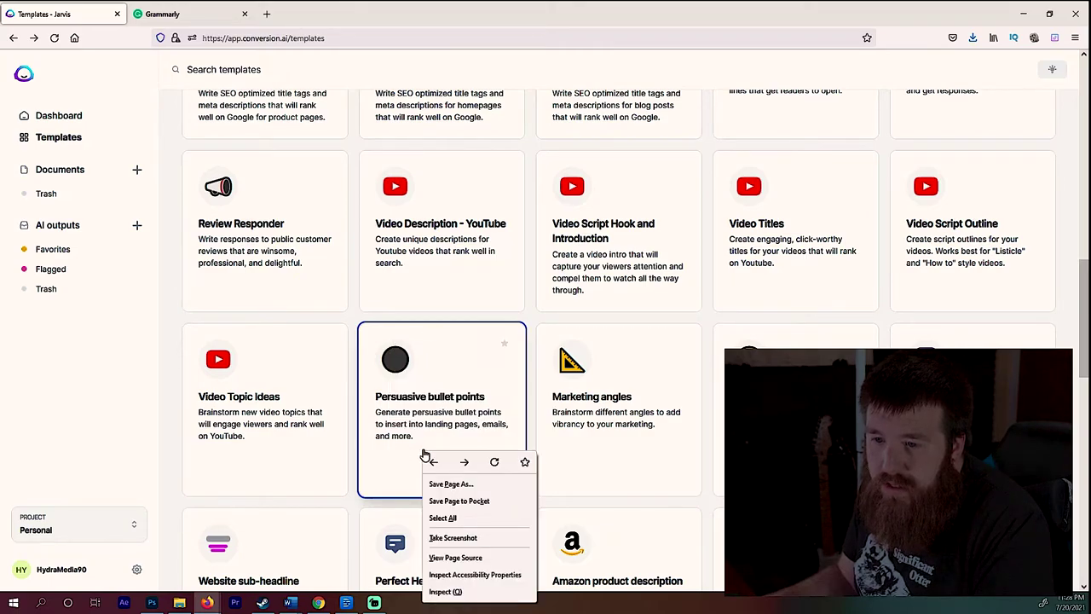
pyautogui.rightClick(389, 384)
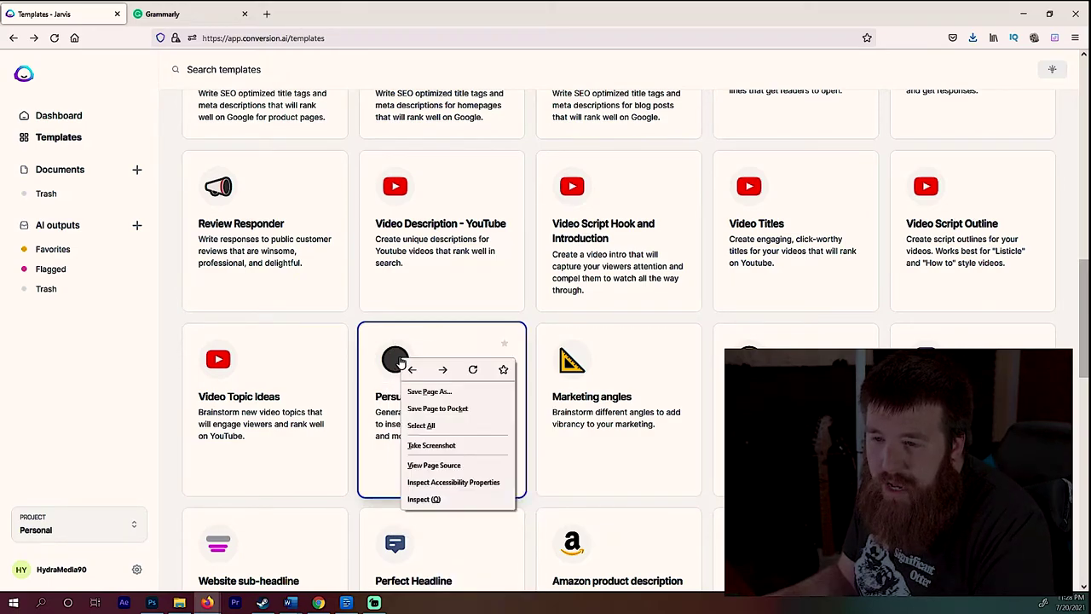
pyautogui.press('Escape')
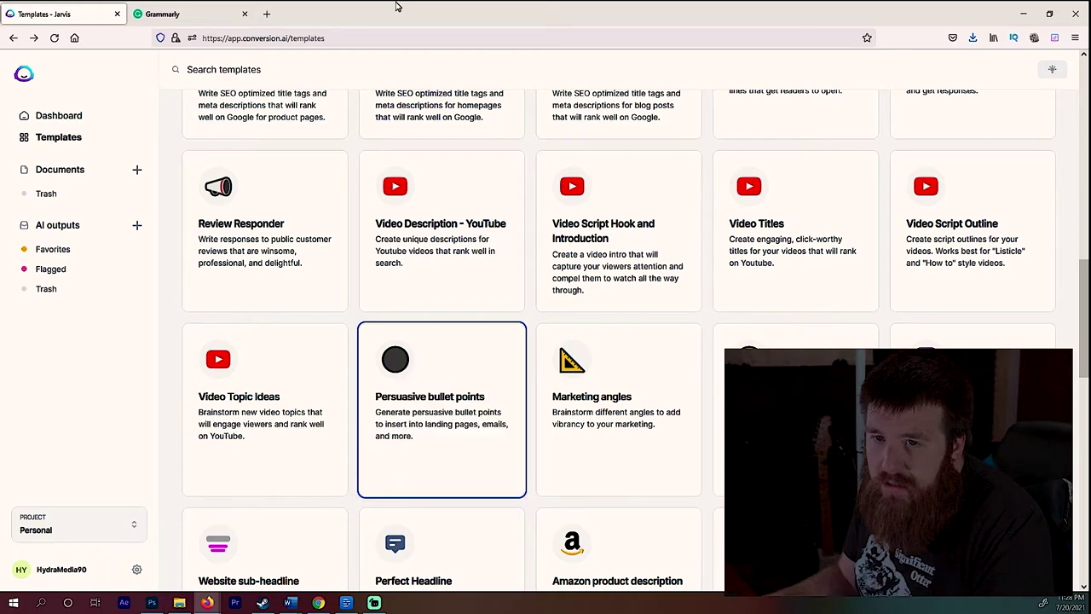
# - Close the Grammarly page, look through the remaining templates and open the Persuasive bullet points template
pyautogui.click(241, 13)
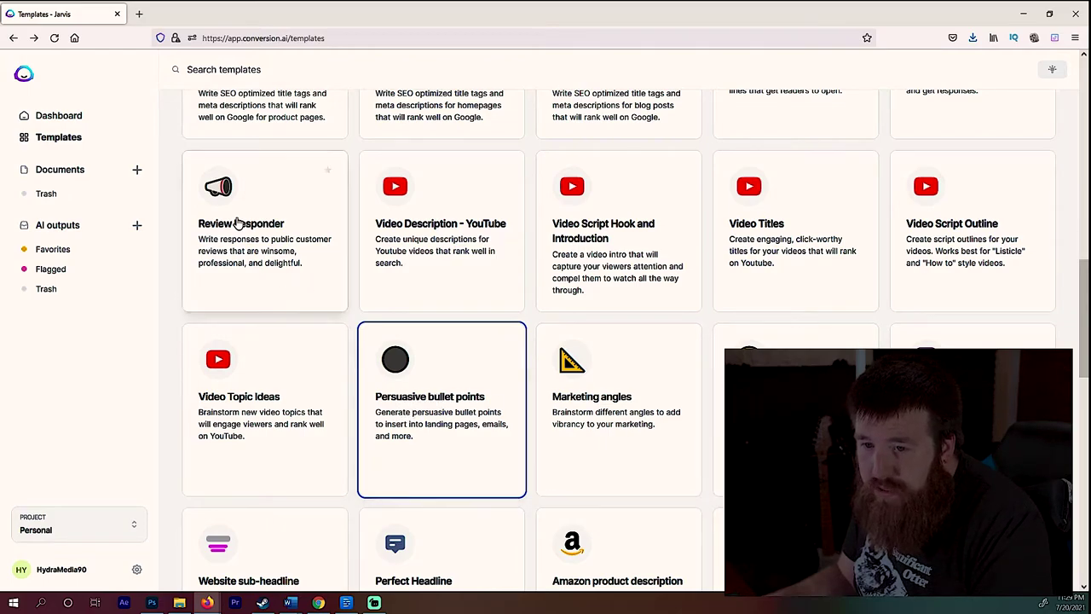
pyautogui.scroll(-2, 238, 215)
pyautogui.scroll(-2, 238, 217)
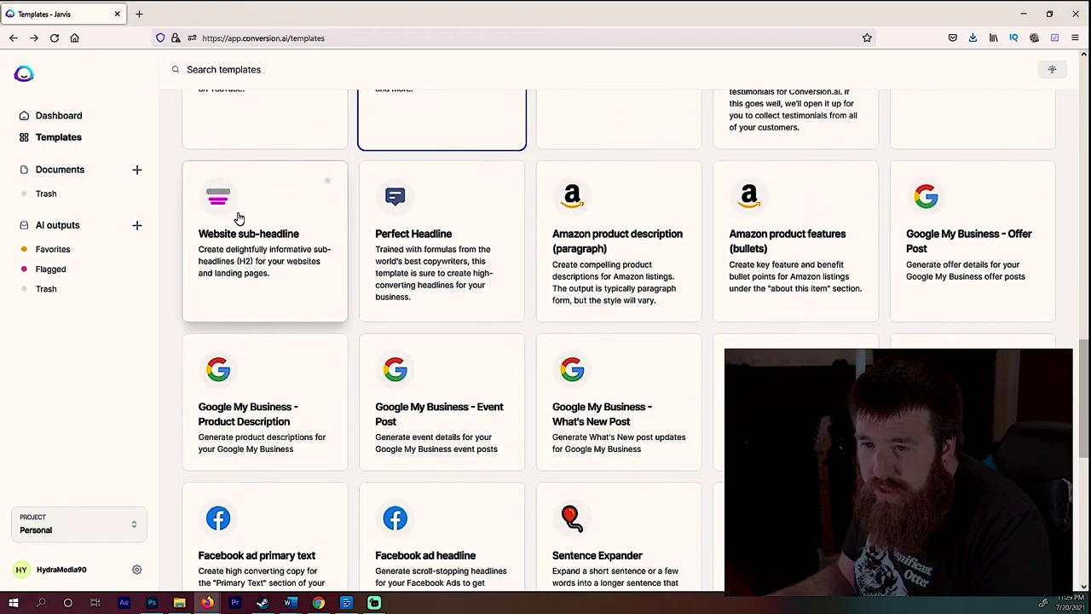
pyautogui.scroll(-2, 236, 219)
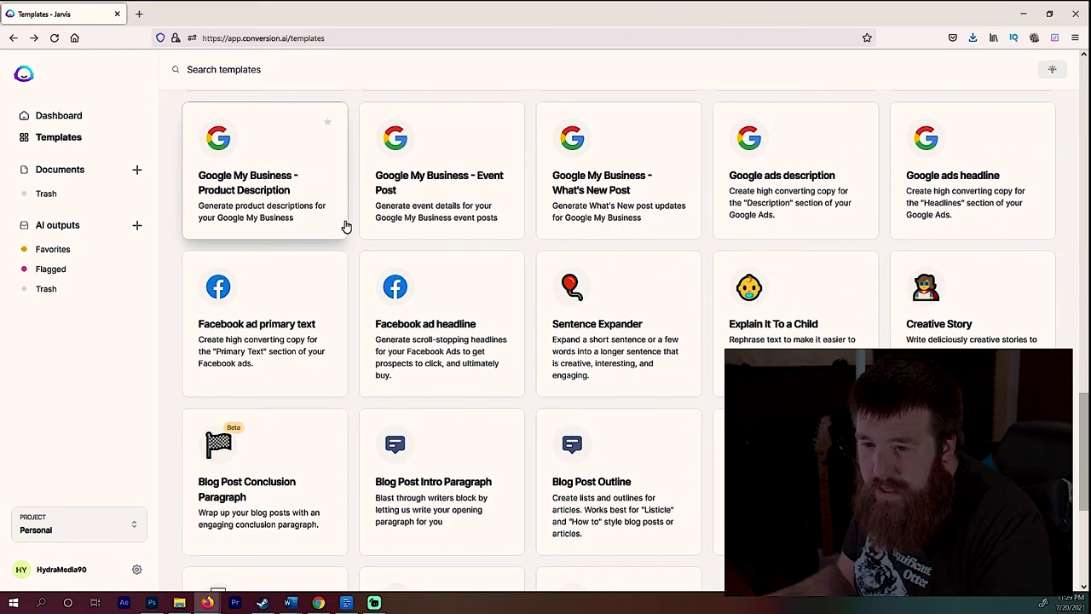
pyautogui.scroll(-1, 343, 226)
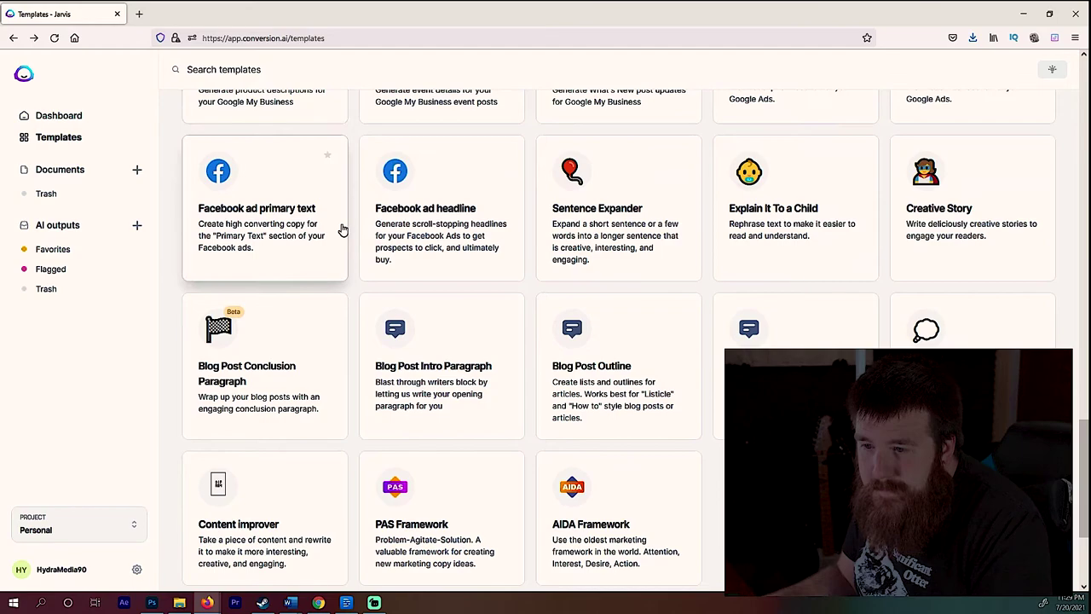
pyautogui.scroll(3, 354, 289)
pyautogui.scroll(5, 354, 289)
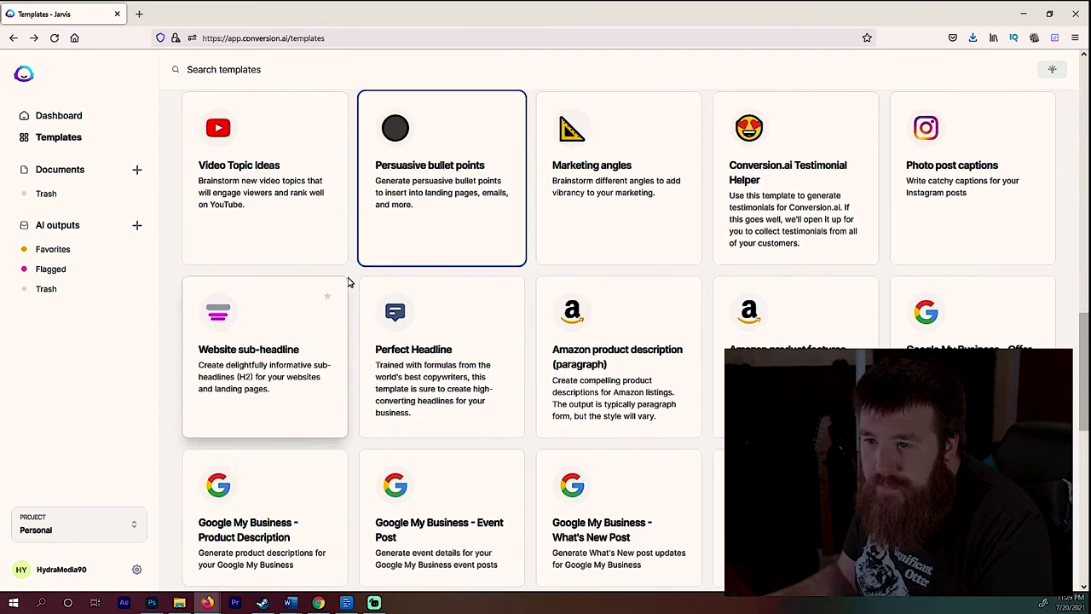
pyautogui.click(418, 343)
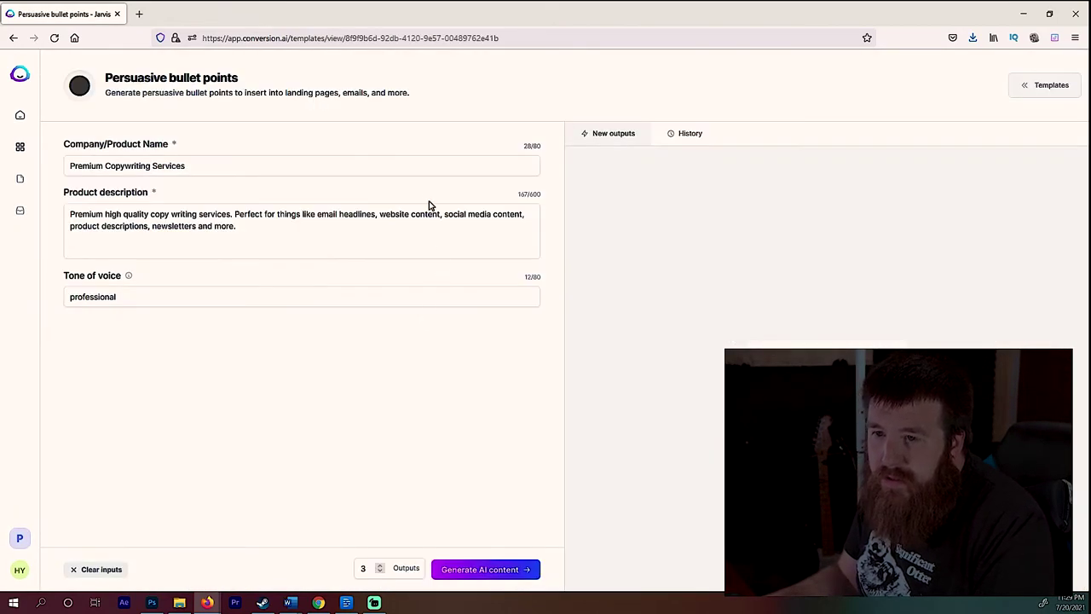
# - Clear the existing company/product name and product description from the Persuasive bullet points form
pyautogui.click(201, 165)
pyautogui.moveTo(201, 166); pyautogui.dragTo(2, 168)
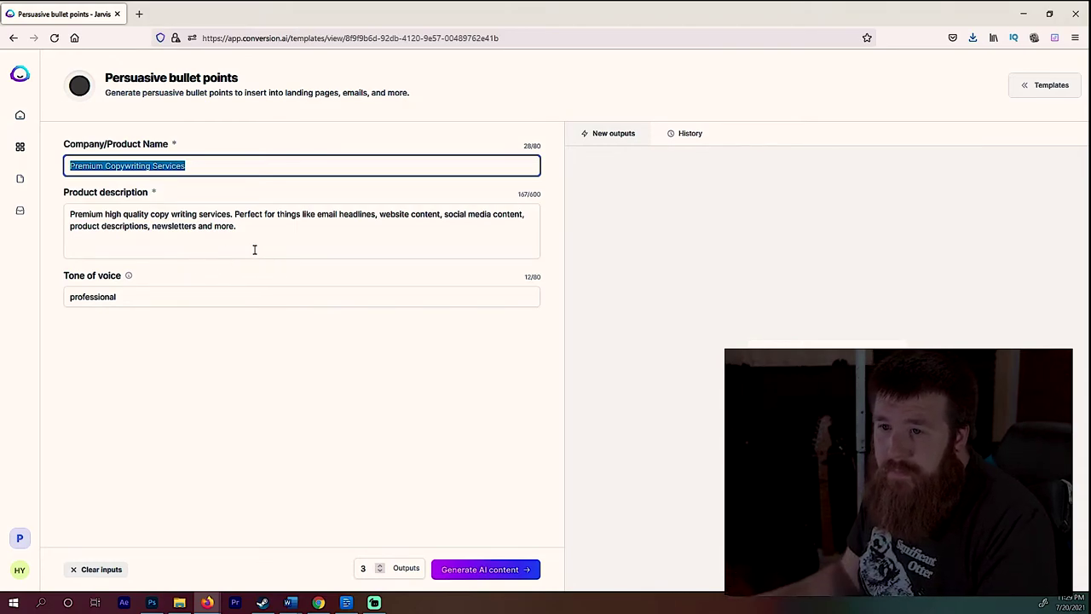
pyautogui.moveTo(275, 250); pyautogui.dragTo(1, 194)
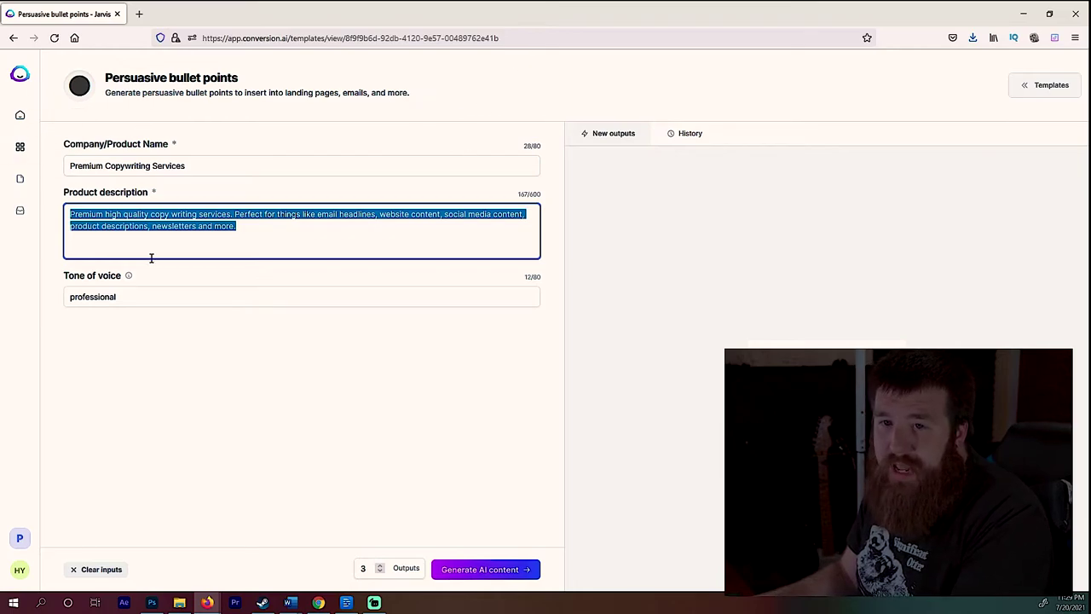
pyautogui.press('BackSpace')
pyautogui.moveTo(204, 163); pyautogui.dragTo(4, 165)
pyautogui.press('BackSpace')
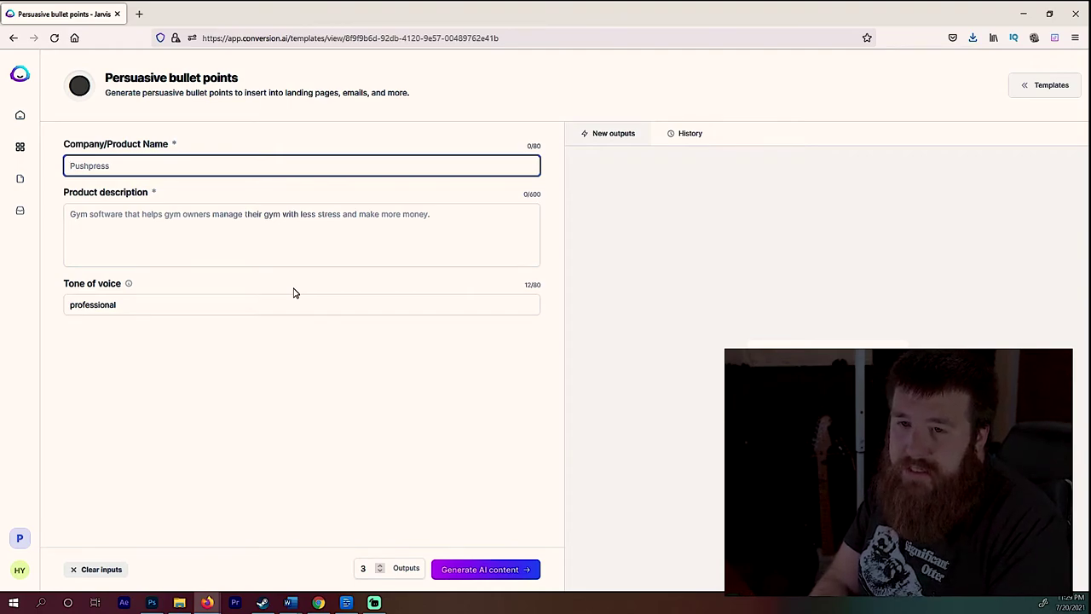
# - Set the company/product name to "409 Bleach Cleaner"
pyautogui.write('40')
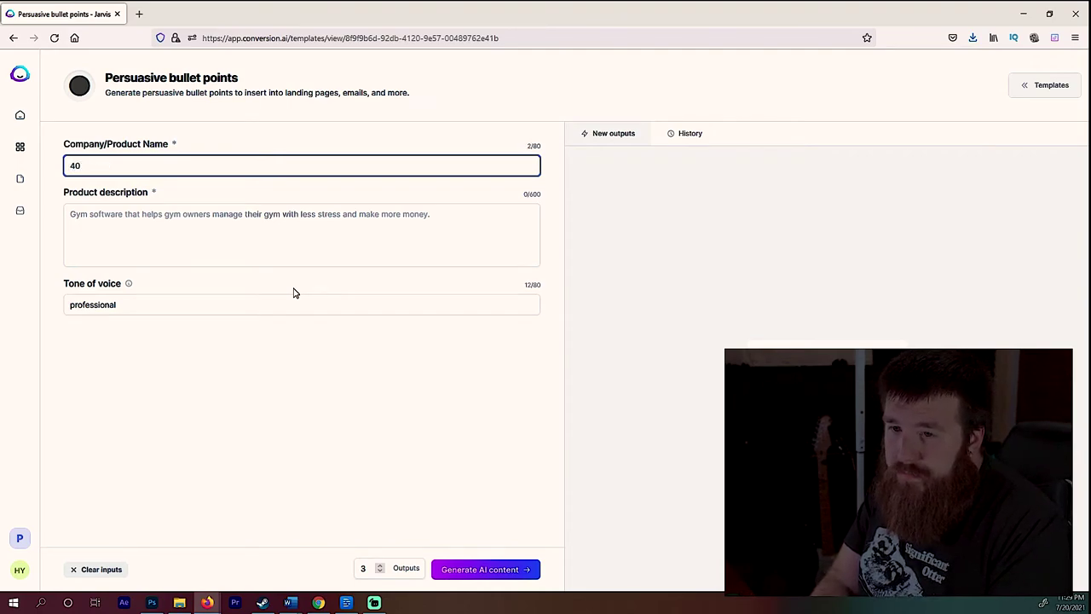
pyautogui.write('9 B')
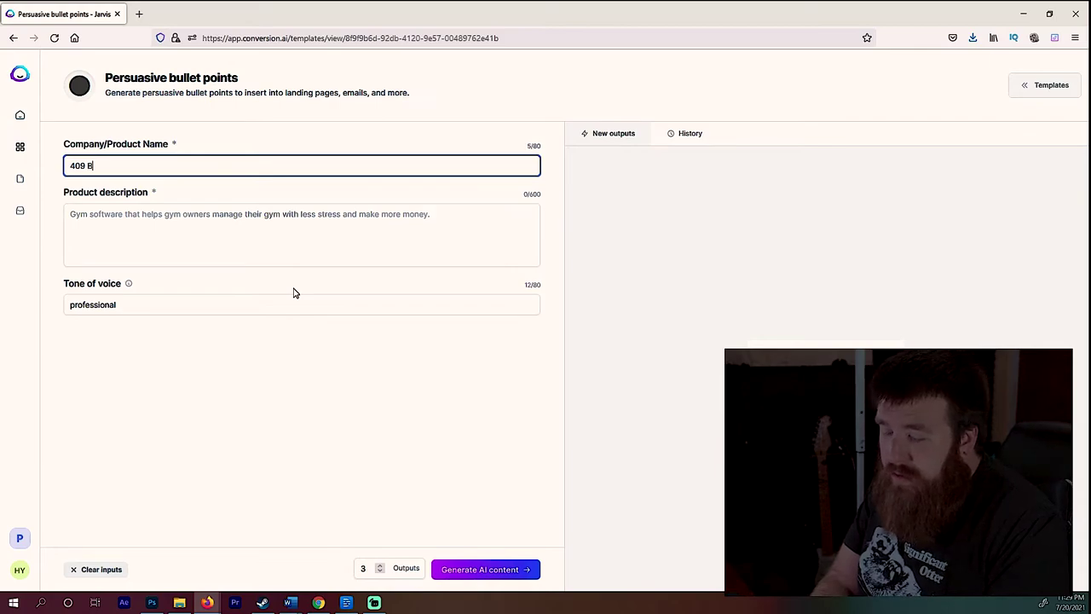
pyautogui.press('BackSpace')
pyautogui.press('BackSpace')
pyautogui.press('BackSpace')
pyautogui.press('Tab')
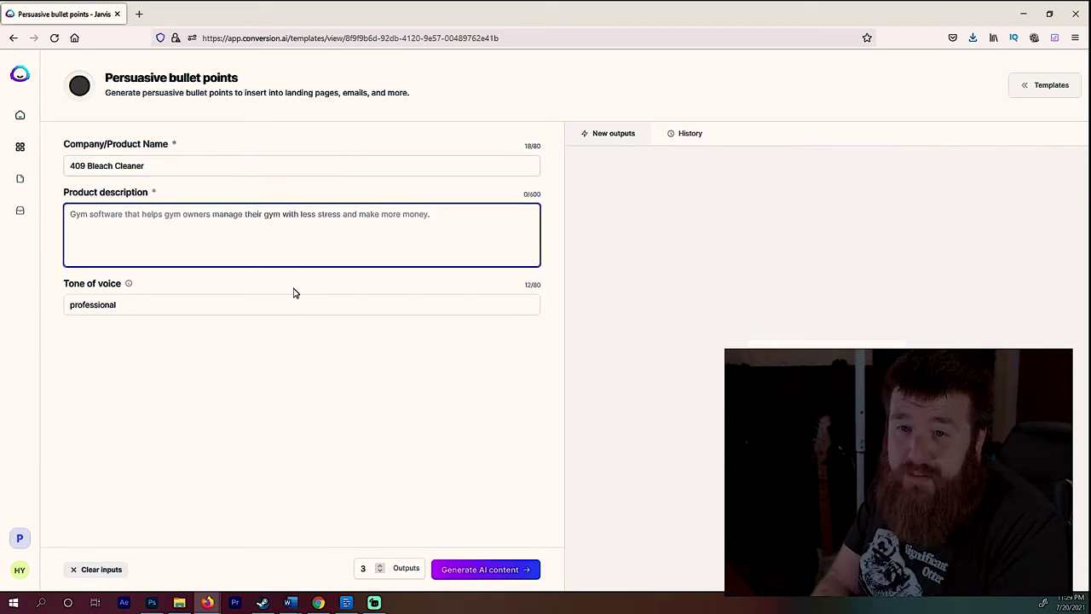
# - Start the product description with "The strongest cleaning formula on the market. Cleans up blood spills, dissolves flesh, stronger than bleach itself."
pyautogui.write('The strongest clea')
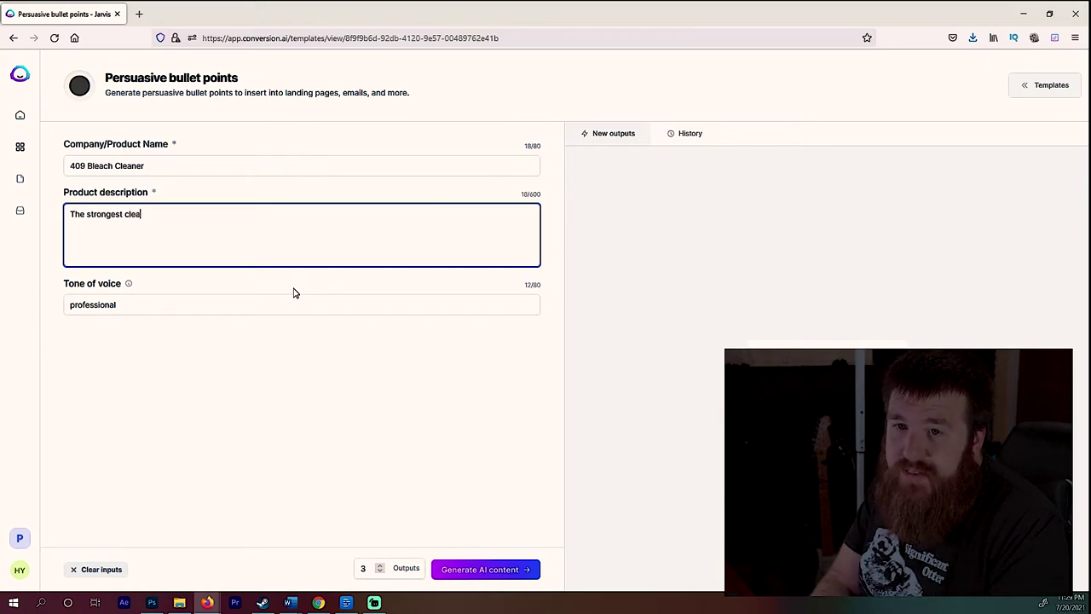
pyautogui.write('ning formula on the market. Cleans up blood spills, dissolves flesh')
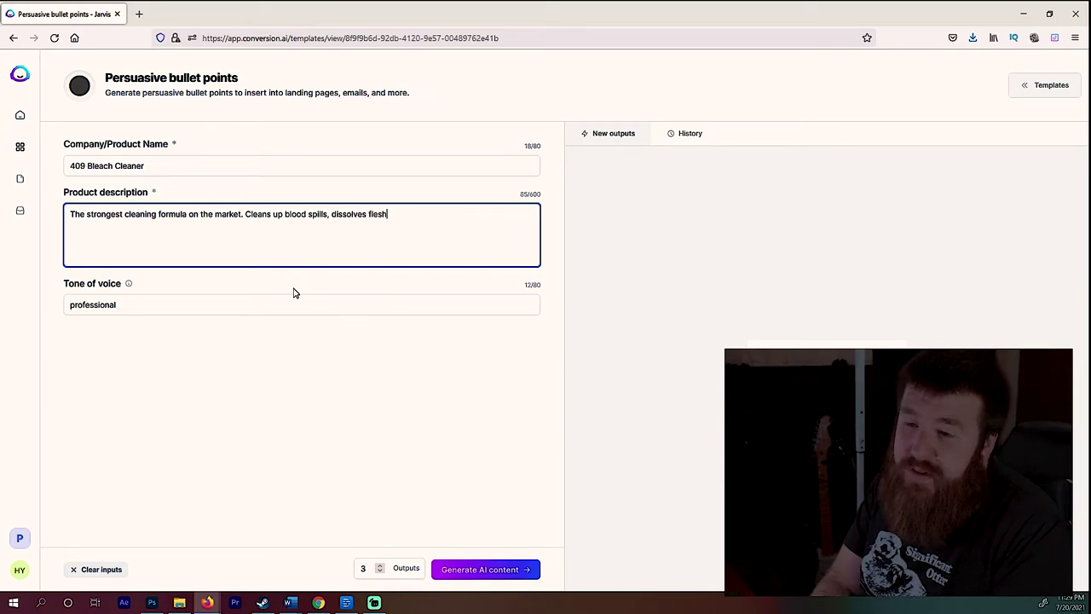
pyautogui.write(', ')
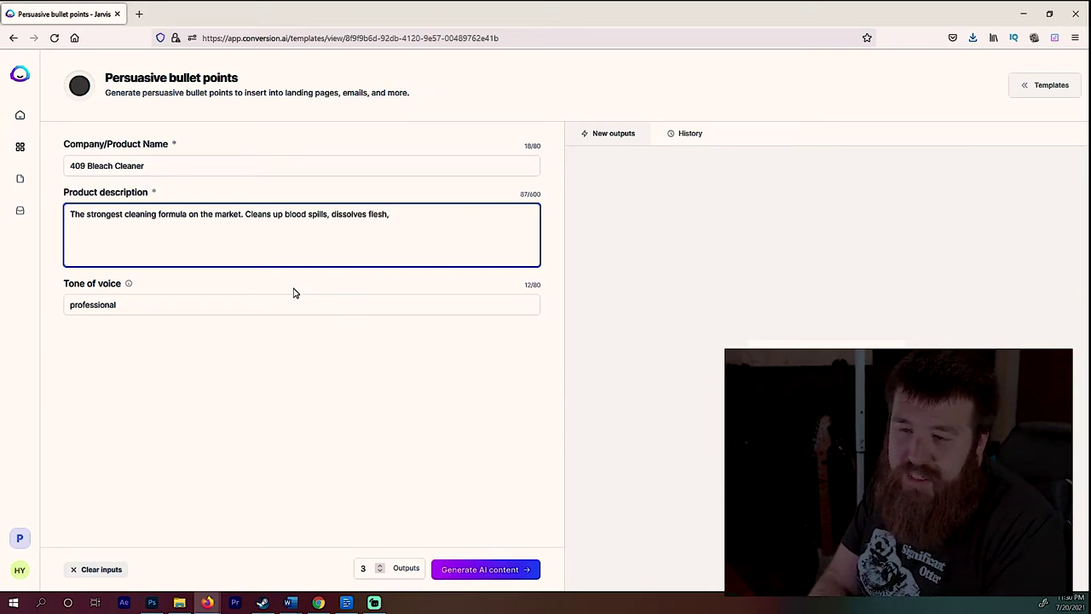
pyautogui.write('stronger than blea')
pyautogui.write('ch its')
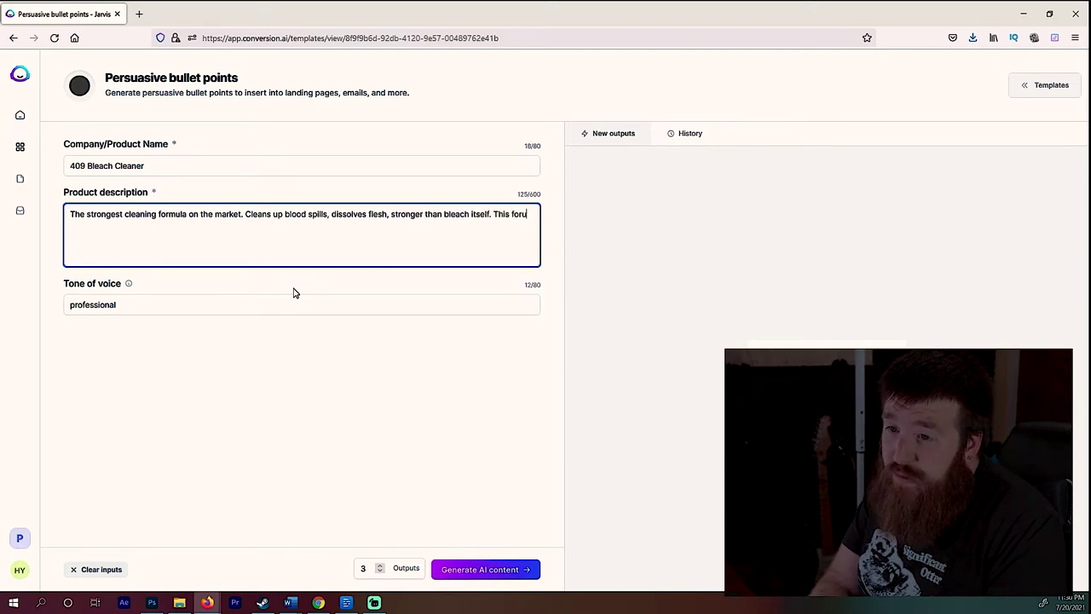
# - Finish the description with "This formula is so strong it's probably going to be banned from the government." and generate the bullet points
pyautogui.write("elf. This formula is so strong it's")
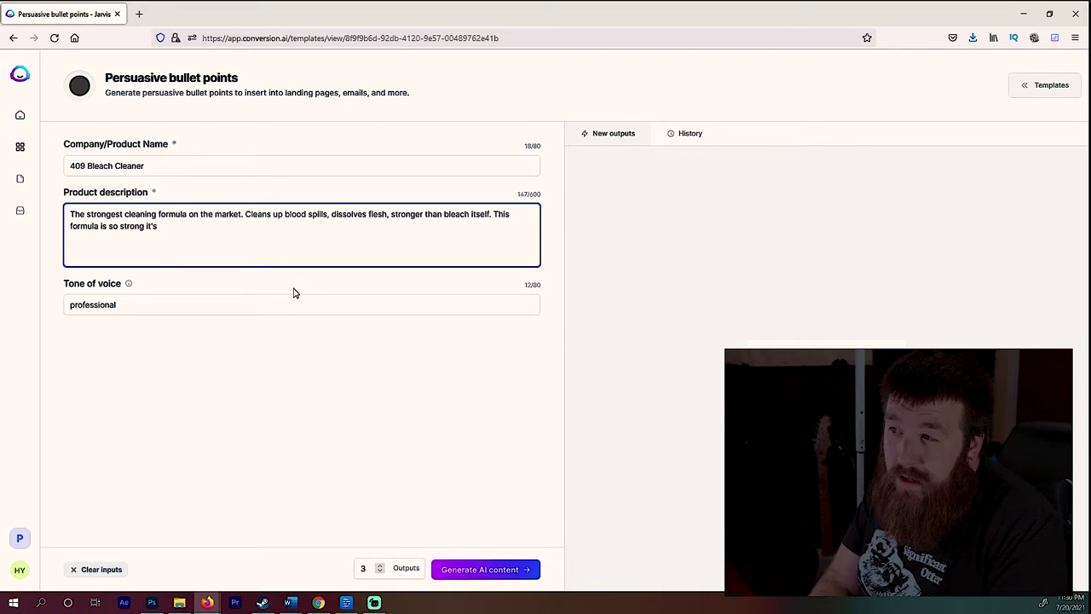
pyautogui.write('probba')
pyautogui.press('BackSpace')
pyautogui.press('BackSpace')
pyautogui.write('ably going to b')
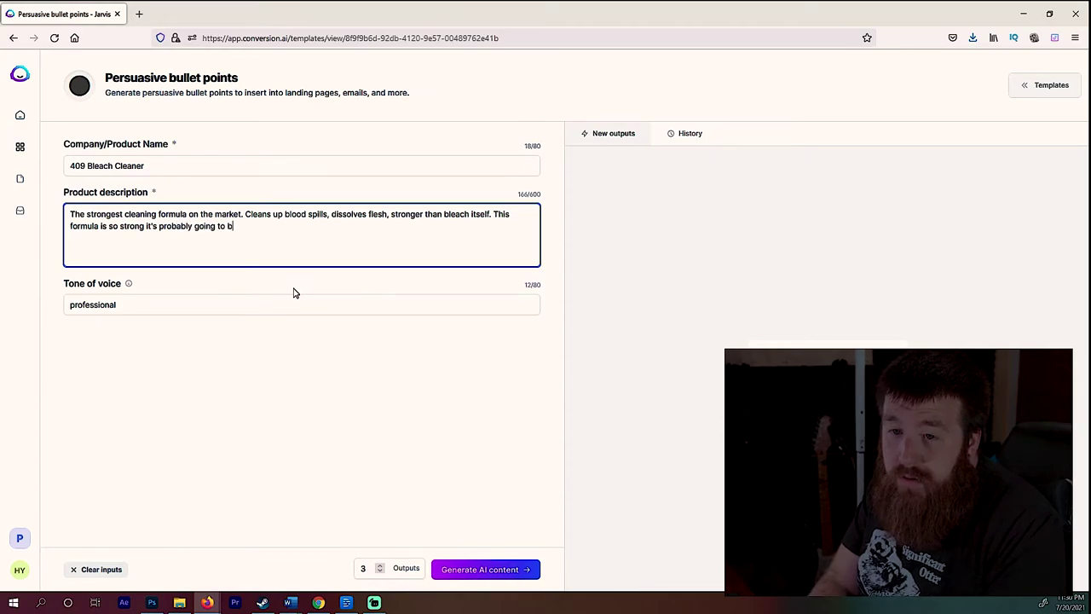
pyautogui.write('e banend b')
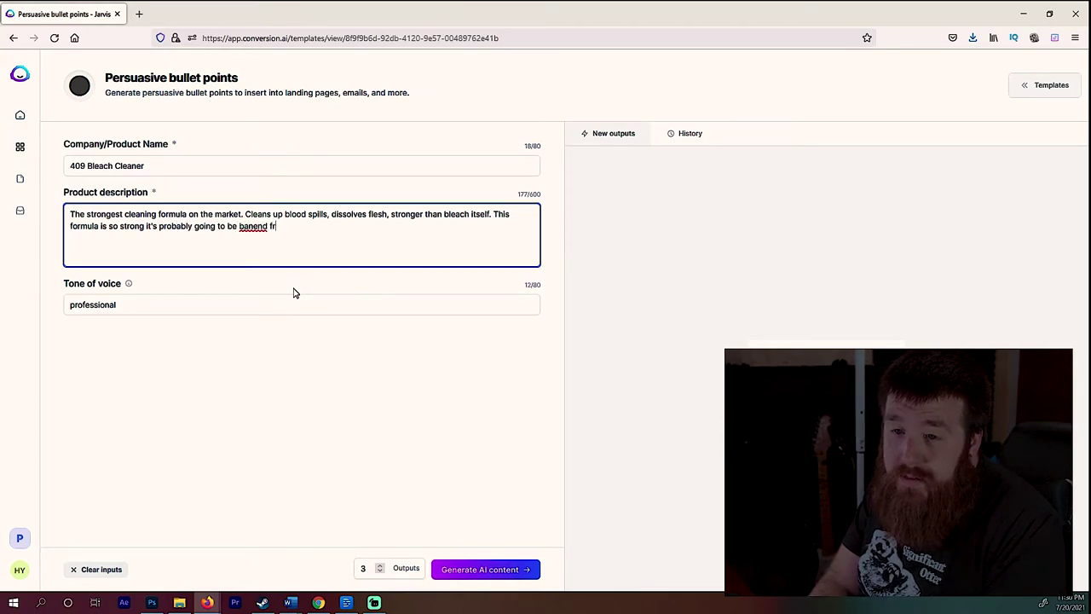
pyautogui.press('BackSpace')
pyautogui.press('BackSpace')
pyautogui.press('BackSpace')
pyautogui.press('BackSpace')
pyautogui.press('BackSpace')
pyautogui.write('ned from t')
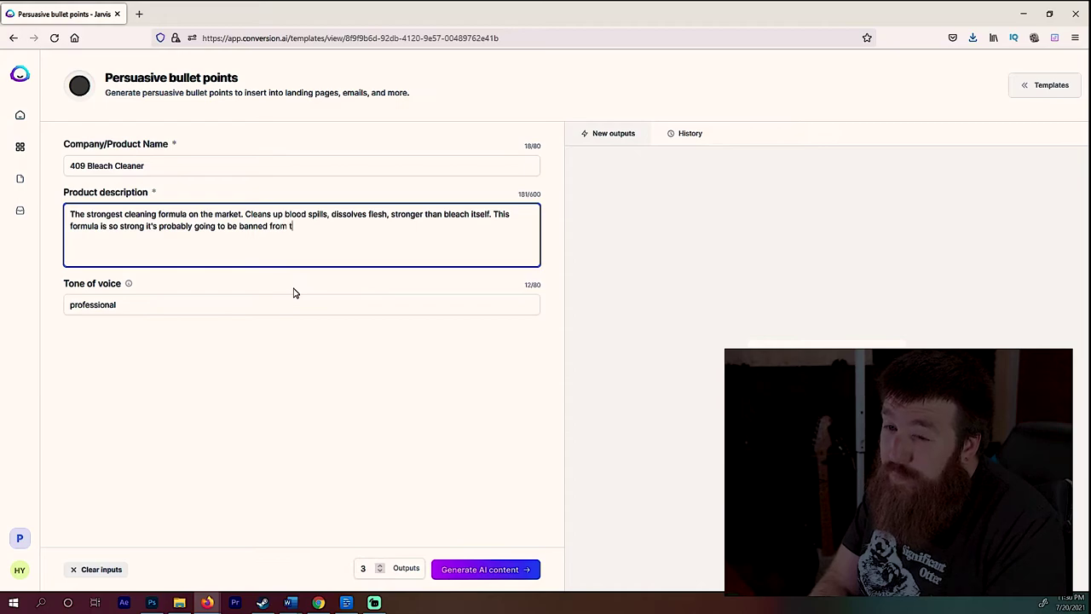
pyautogui.write('he government.')
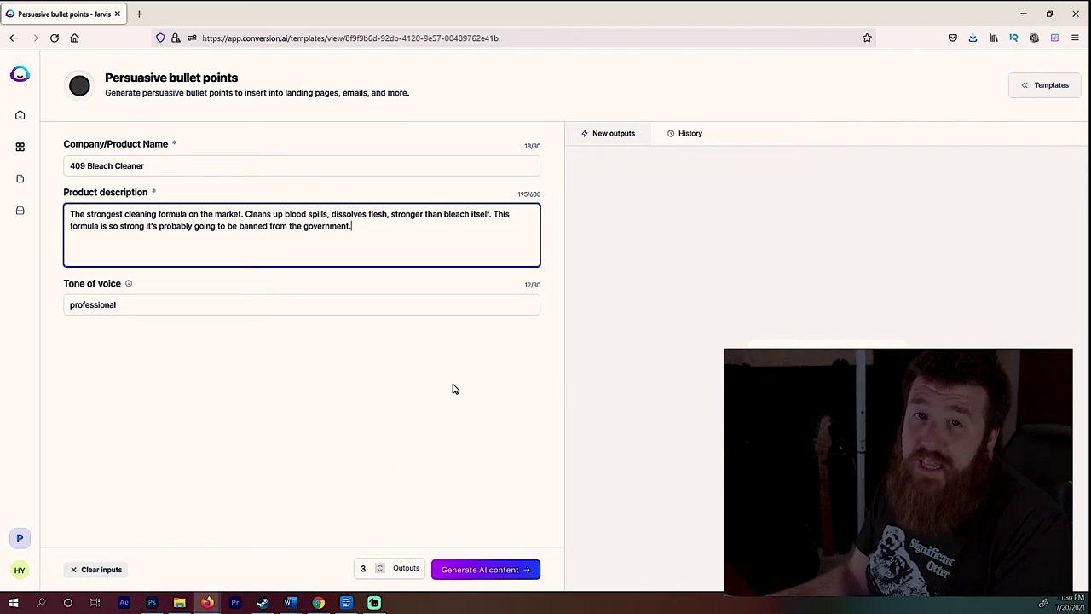
pyautogui.click(468, 571)
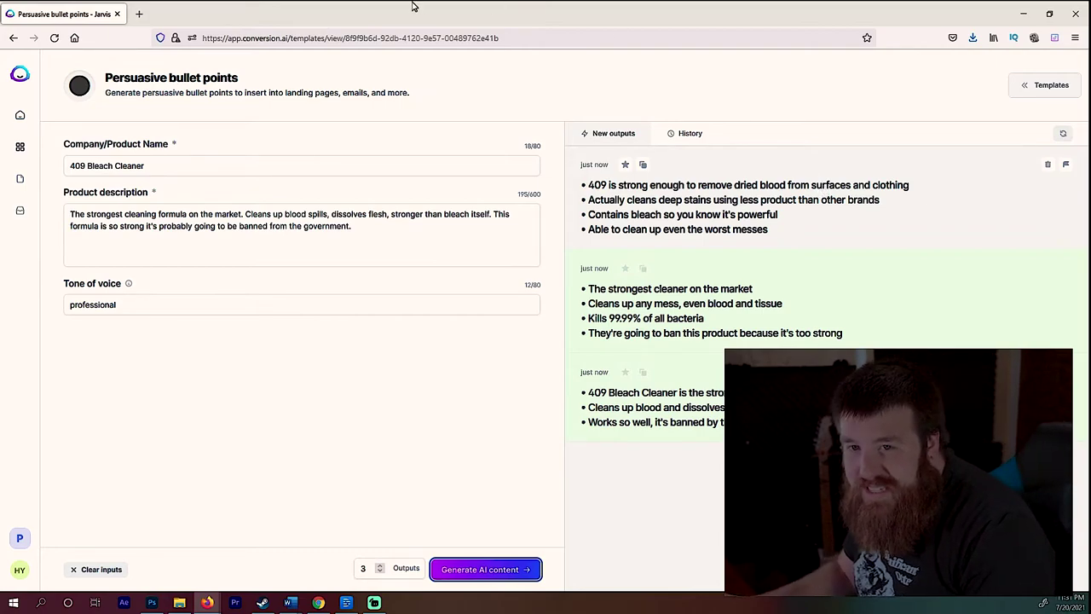
# - Return to the template library and open the Review Responder template
pyautogui.click(17, 38)
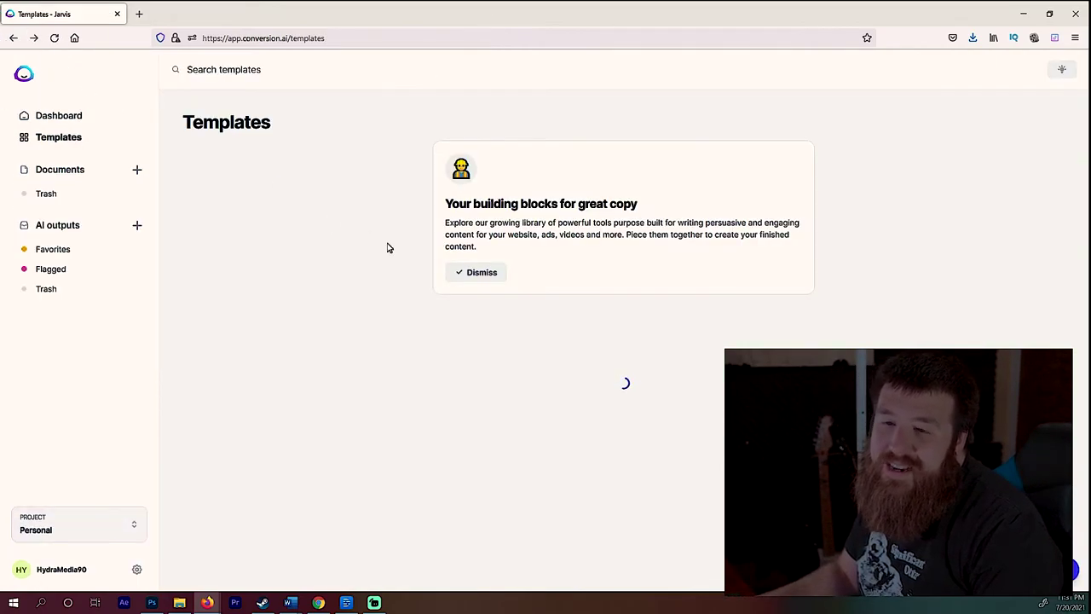
pyautogui.scroll(-10, 409, 256)
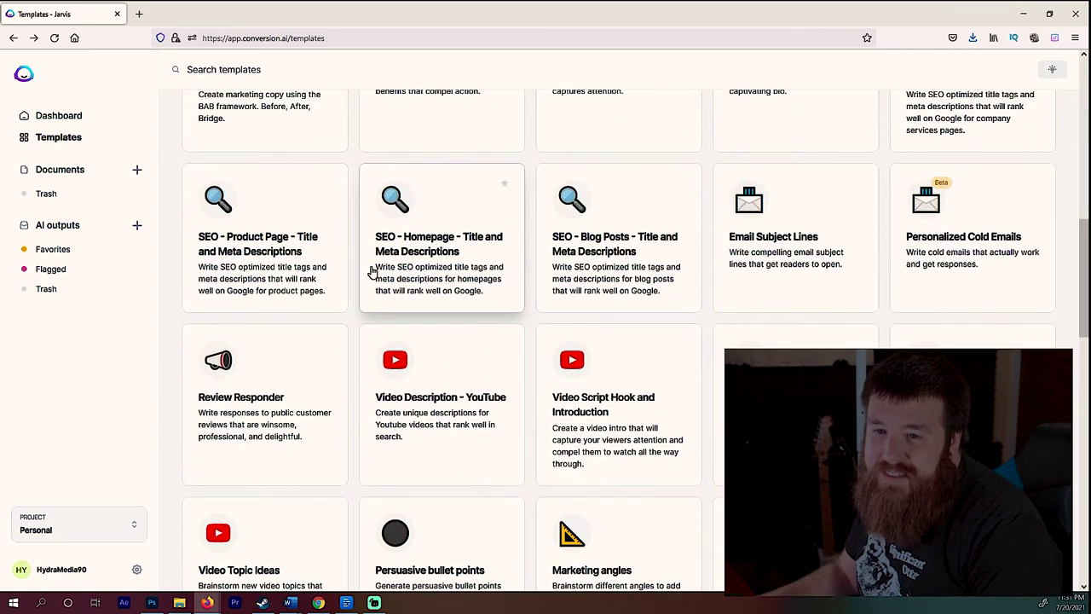
pyautogui.click(256, 383)
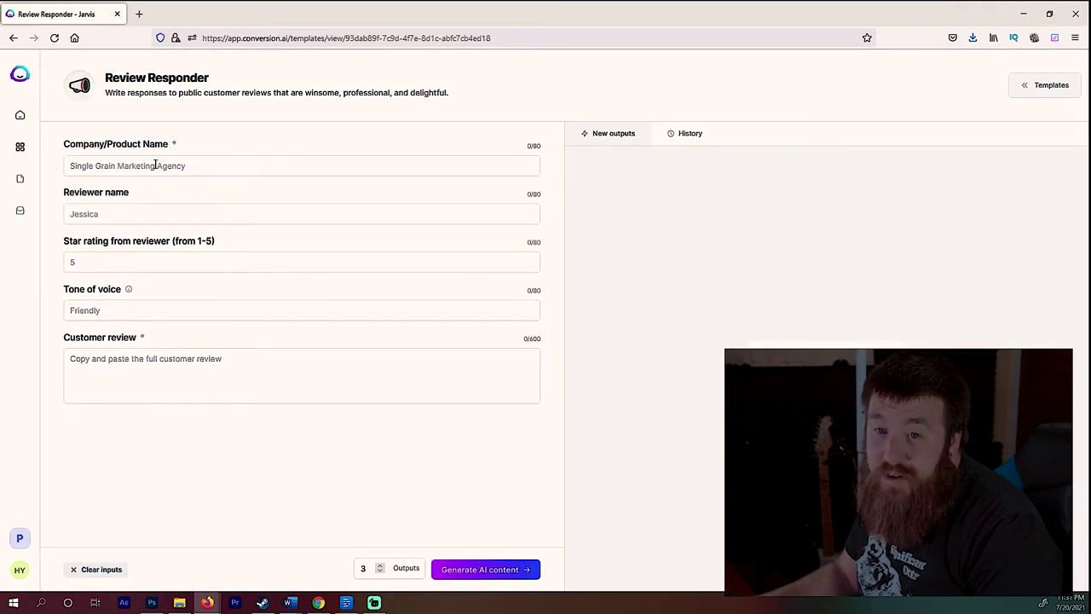
# - Fill in the company name "Auto Tech For You", the reviewer's name, a star rating of 1 and the tone of voice "Angry"
pyautogui.click(155, 165)
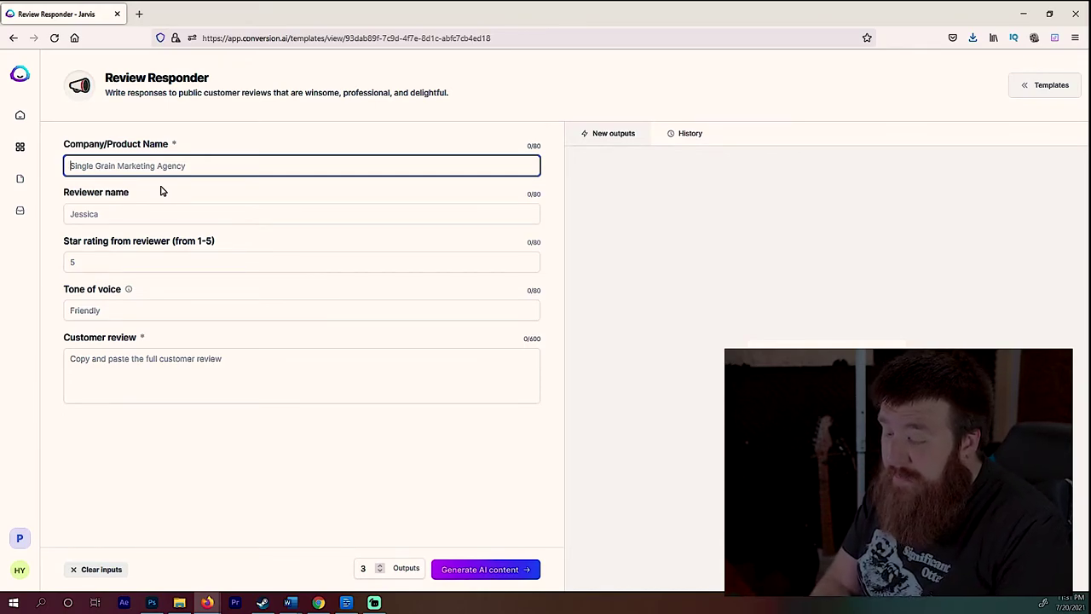
pyautogui.write('Auto Te')
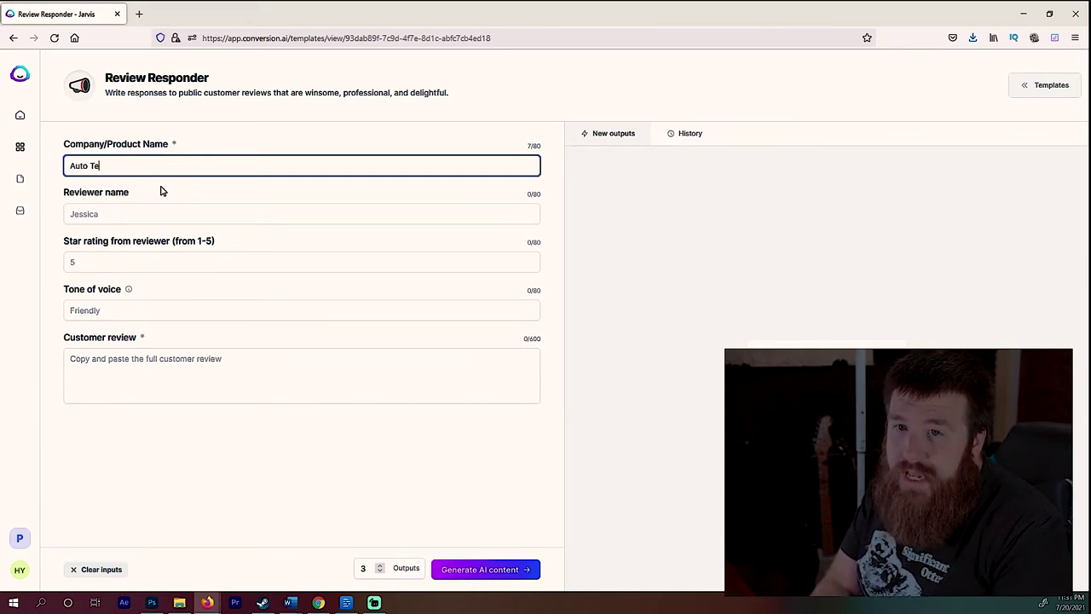
pyautogui.write('ch For You')
pyautogui.press('Tab')
pyautogui.write('Karen')
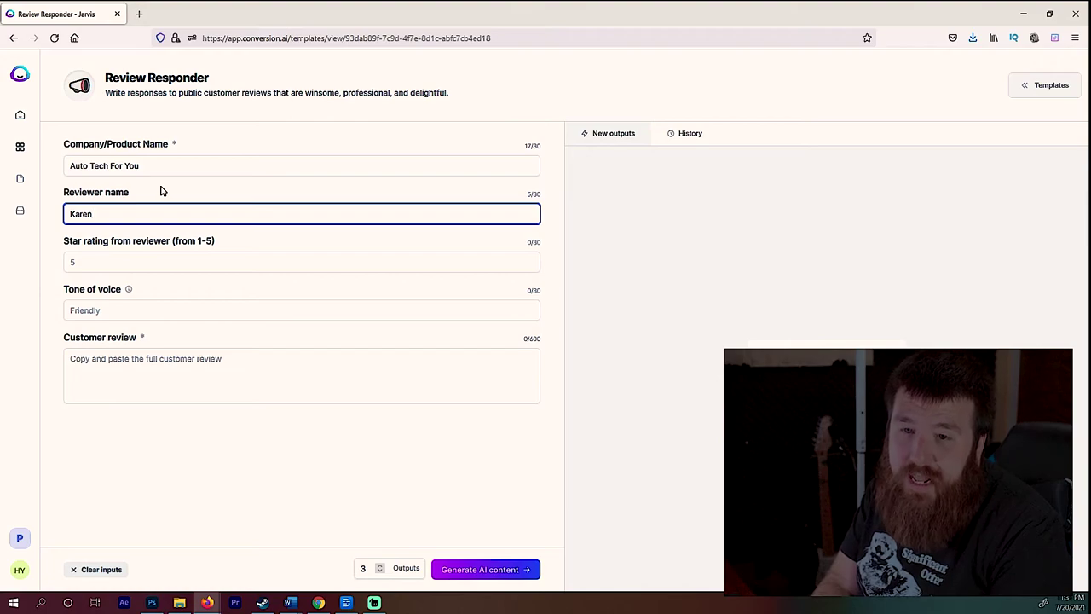
pyautogui.press('Tab')
pyautogui.press('Tab')
pyautogui.press('Tab')
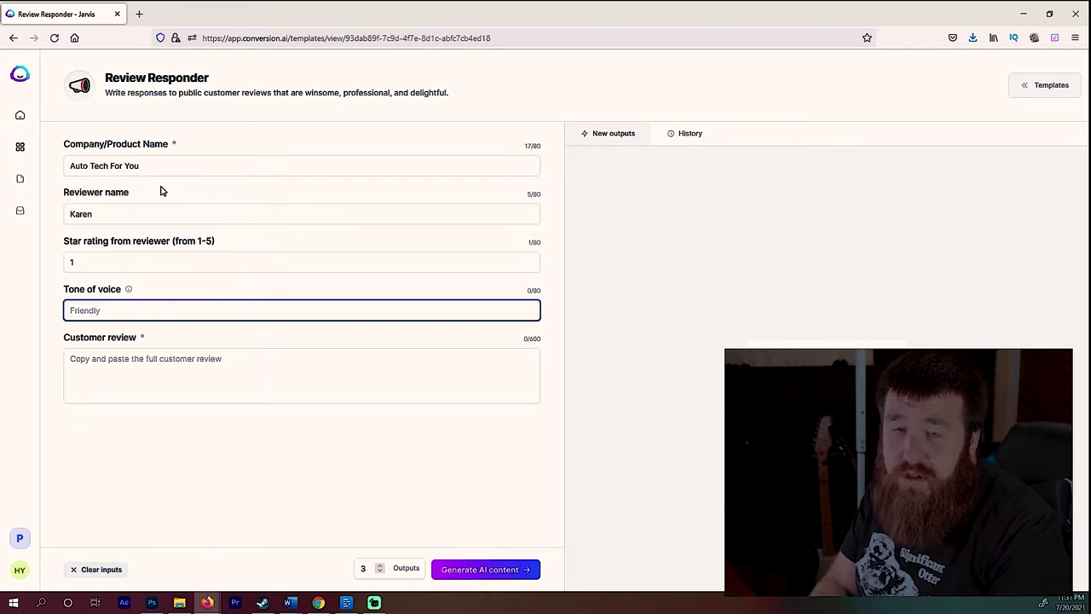
pyautogui.moveTo(129, 293)
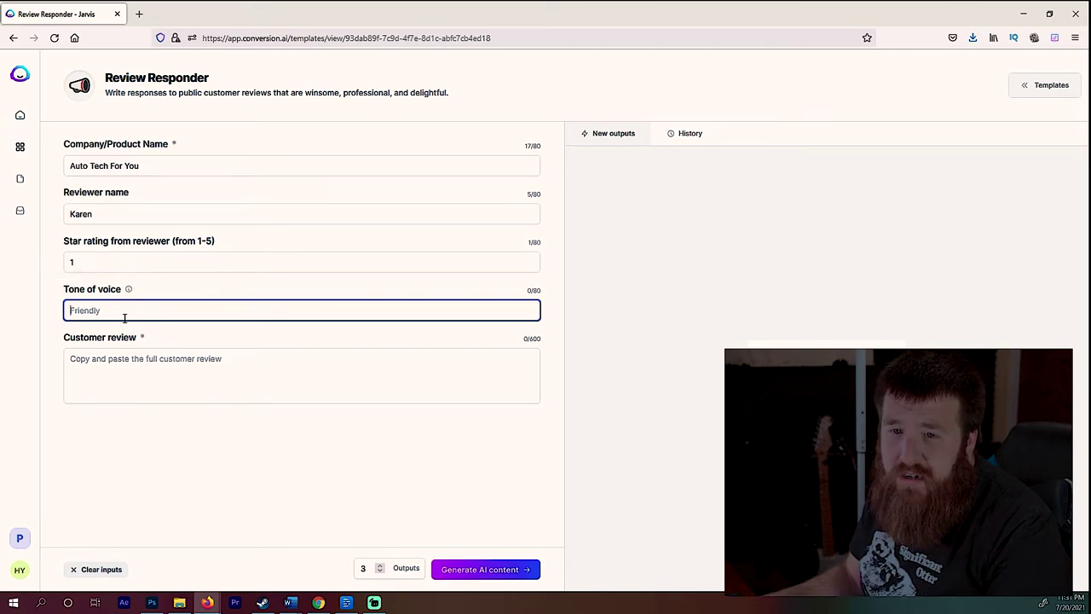
pyautogui.write('Angry')
pyautogui.press('Tab')
# - Start the customer review with "I'm very unhappy with my services with Auto Tech for you. They promised me"
pyautogui.write("I'm")
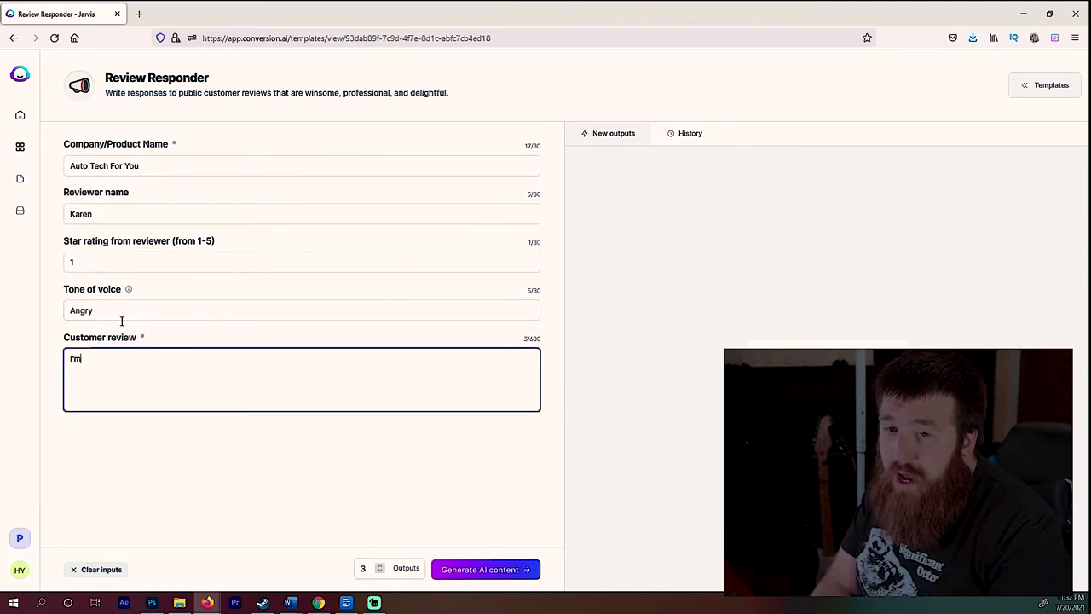
pyautogui.write(' very unm')
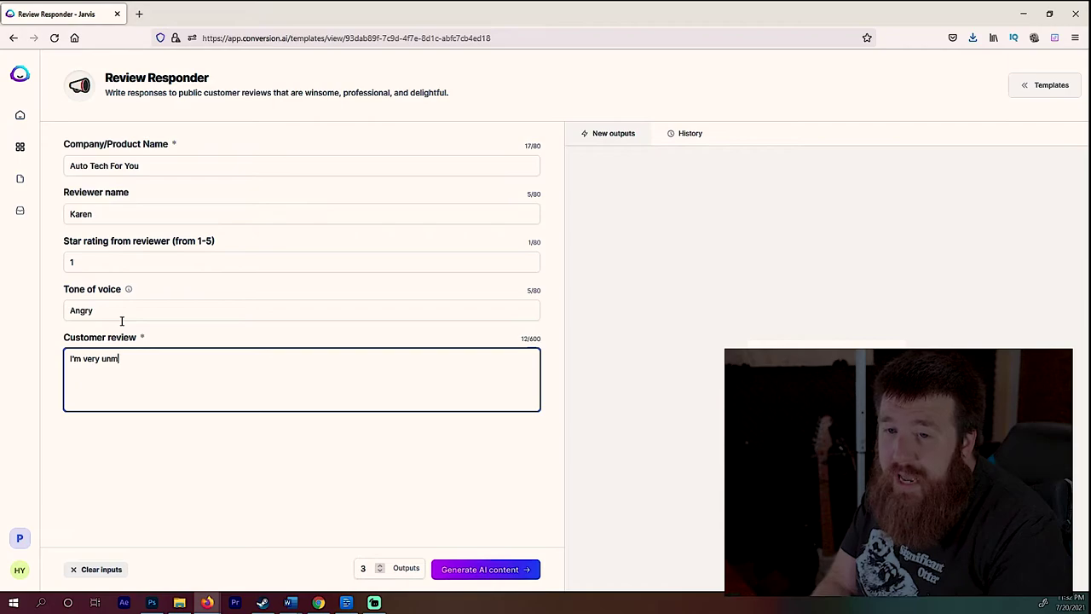
pyautogui.press('BackSpace')
pyautogui.press('BackSpace')
pyautogui.write('h')
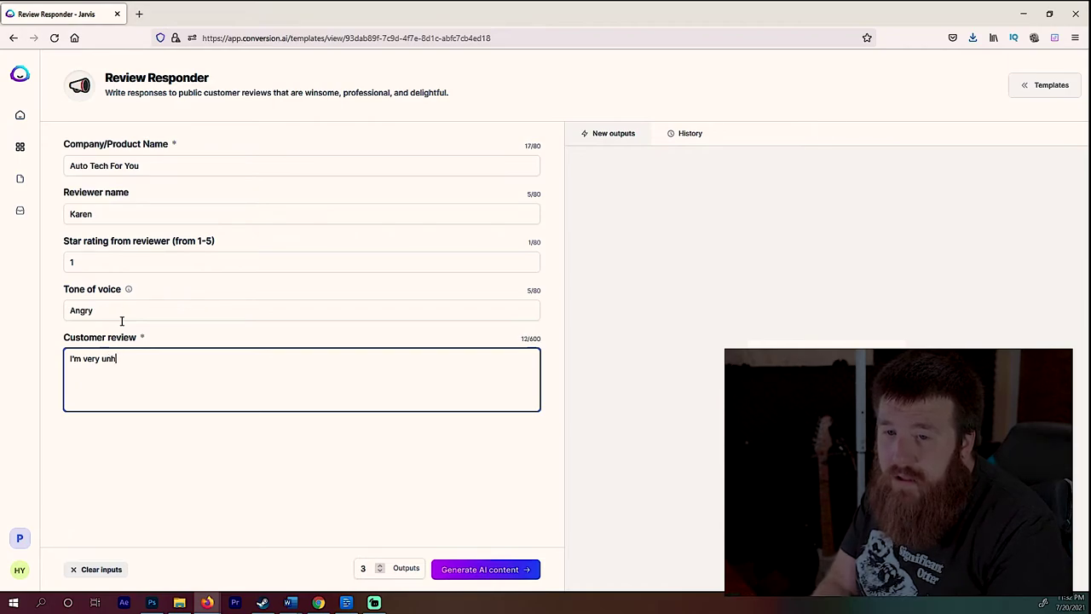
pyautogui.write('appy with m')
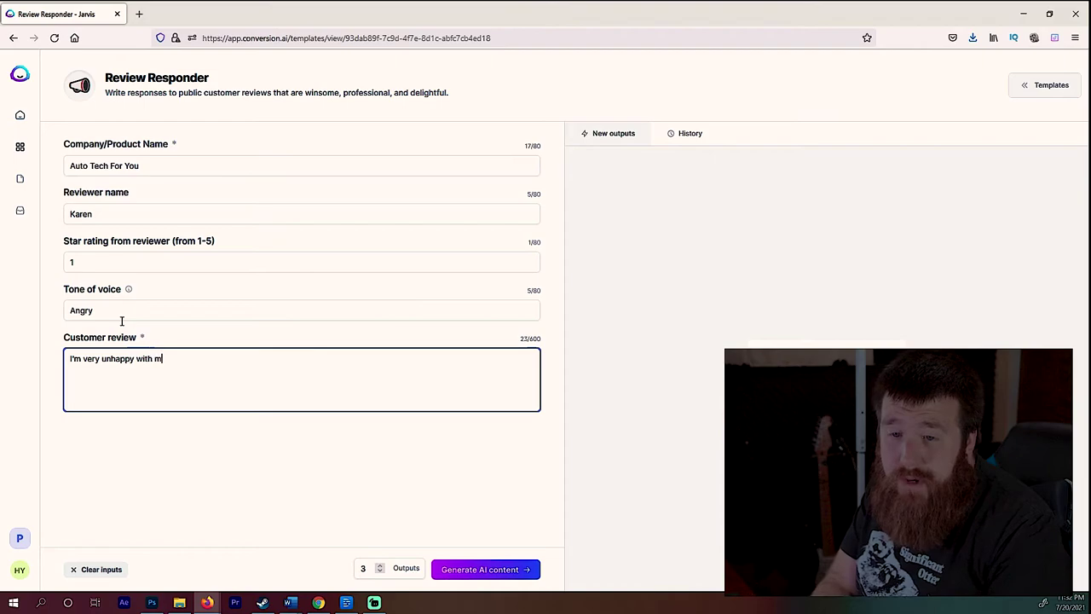
pyautogui.write('y services with Auto Tech for you. They promised me')
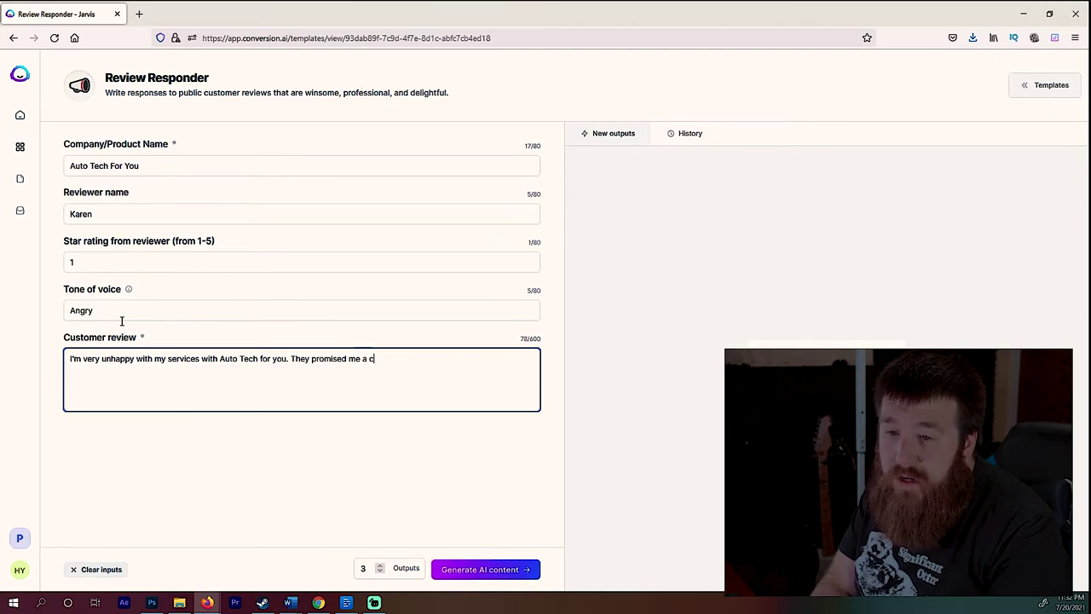
# - Continue the customer review with "a car detailing but severely under delivered in 20 minutes time"
pyautogui.write('a car detailing but severely under')
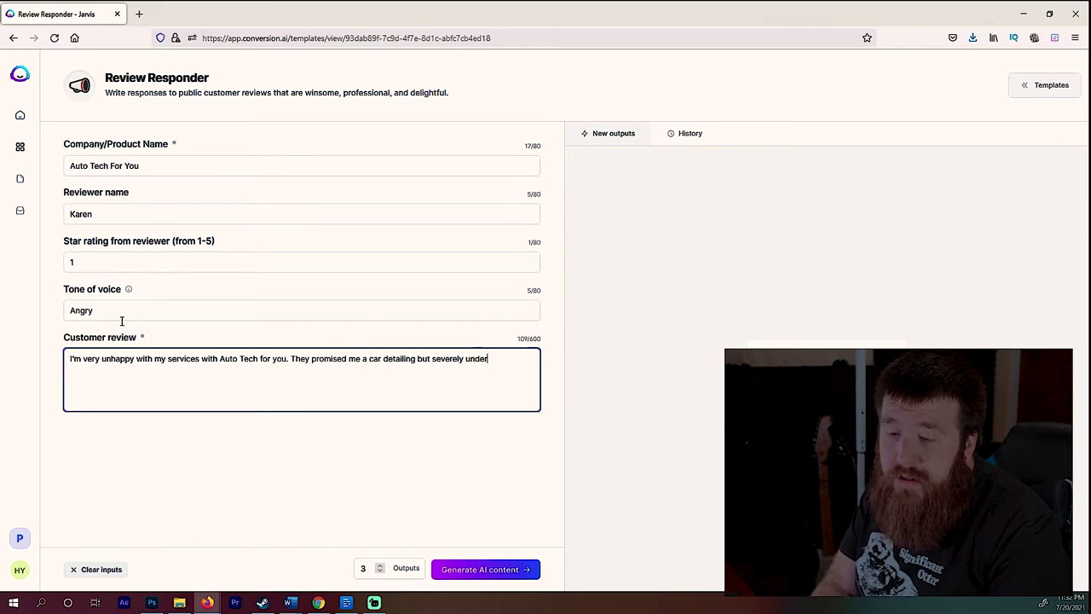
pyautogui.write(' devlive')
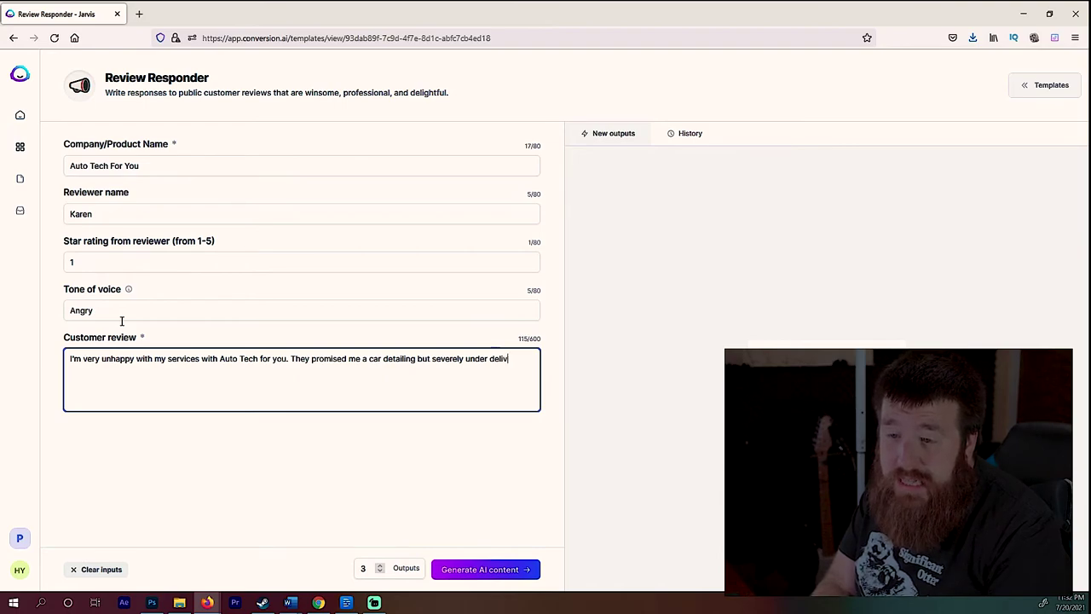
pyautogui.write('red i')
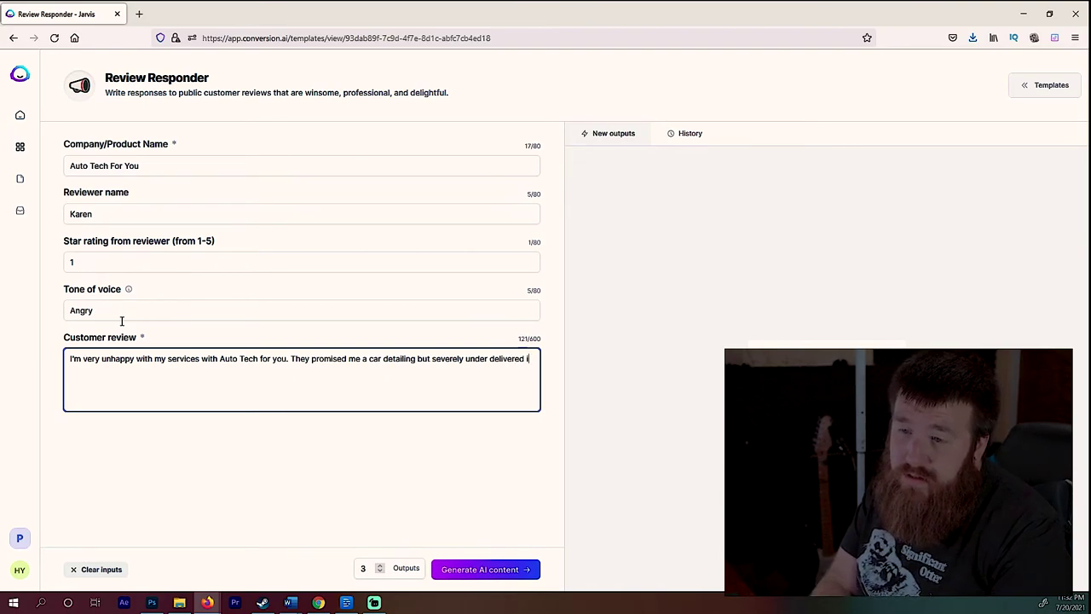
pyautogui.write('n 20 minutes time')
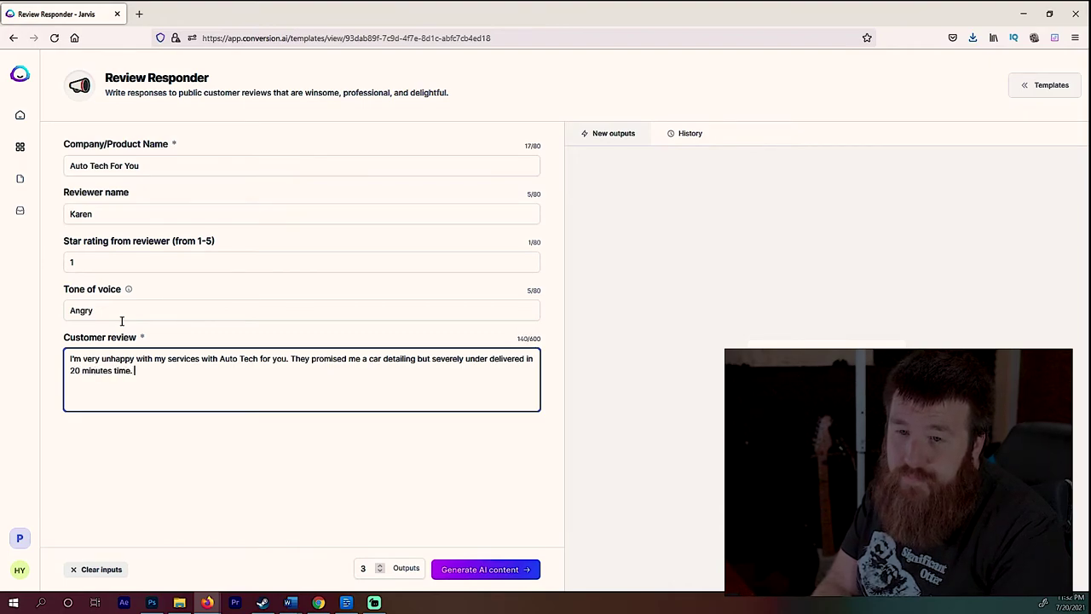
# - Add the sentence "I only paid $20 but It was a complete waste of money." to the customer review
pyautogui.write('. I only paid $20 but')
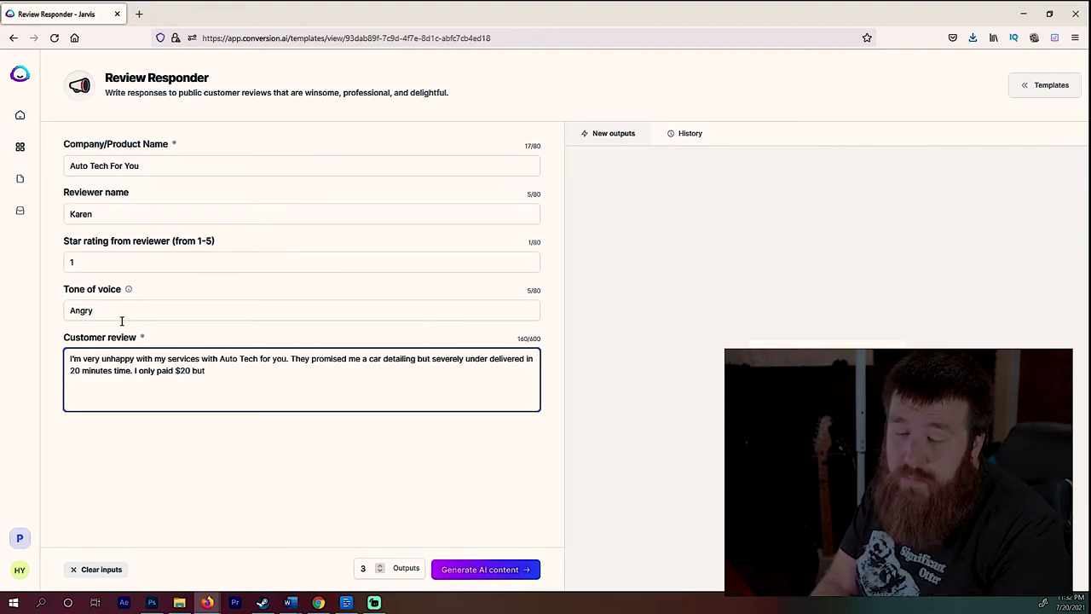
pyautogui.write(' I t')
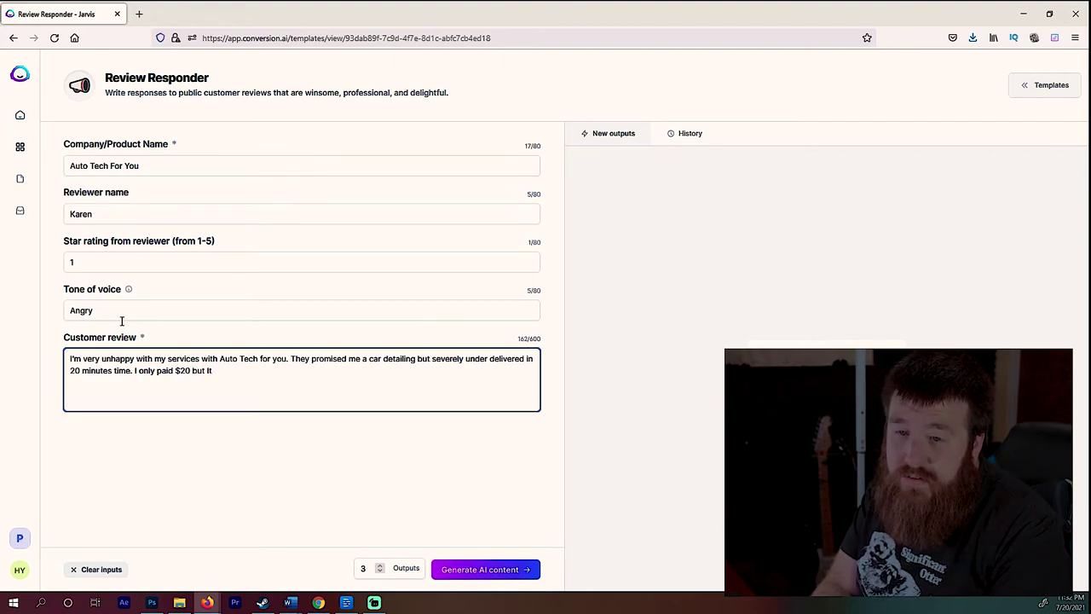
pyautogui.write('was a complete wa')
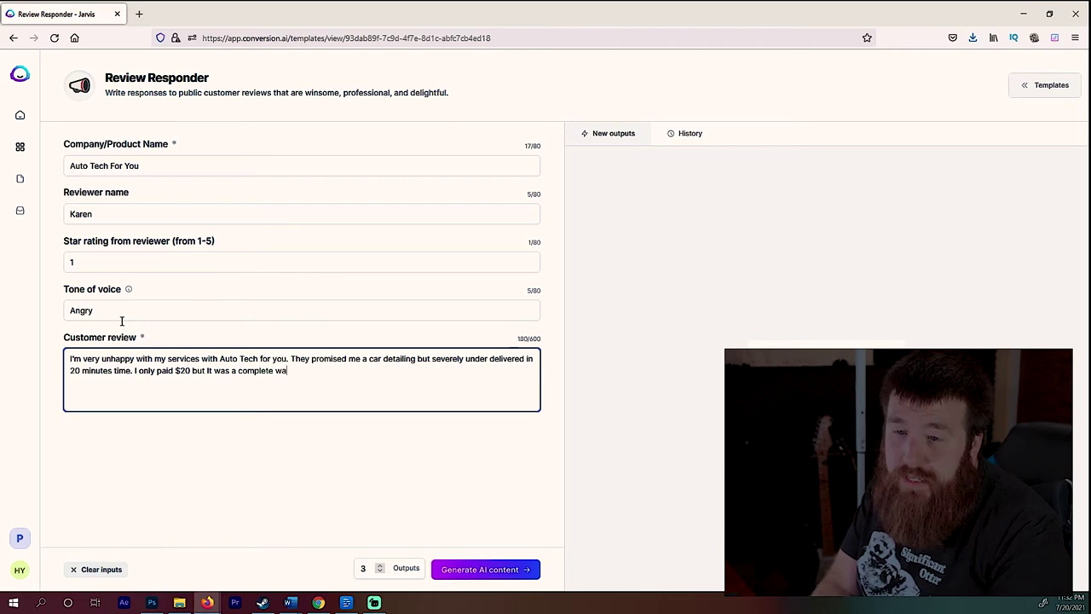
pyautogui.write('ste of money. ')
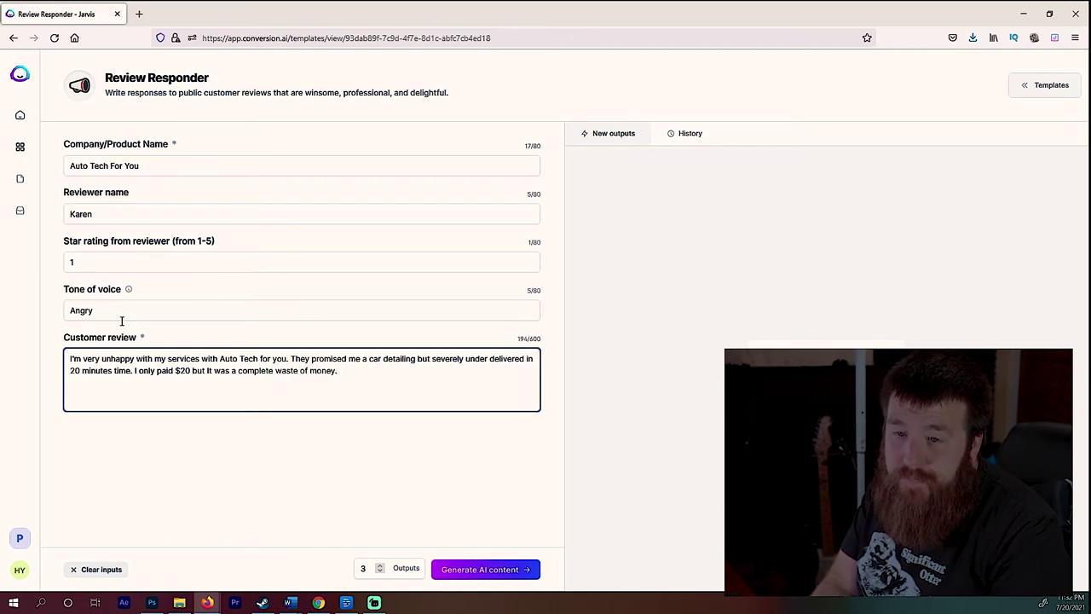
# - Add "I will never shop or recommend this company to anyone. Ever." to the customer review, correcting the spelling of "recommend"
pyautogui.write('I will never shop ')
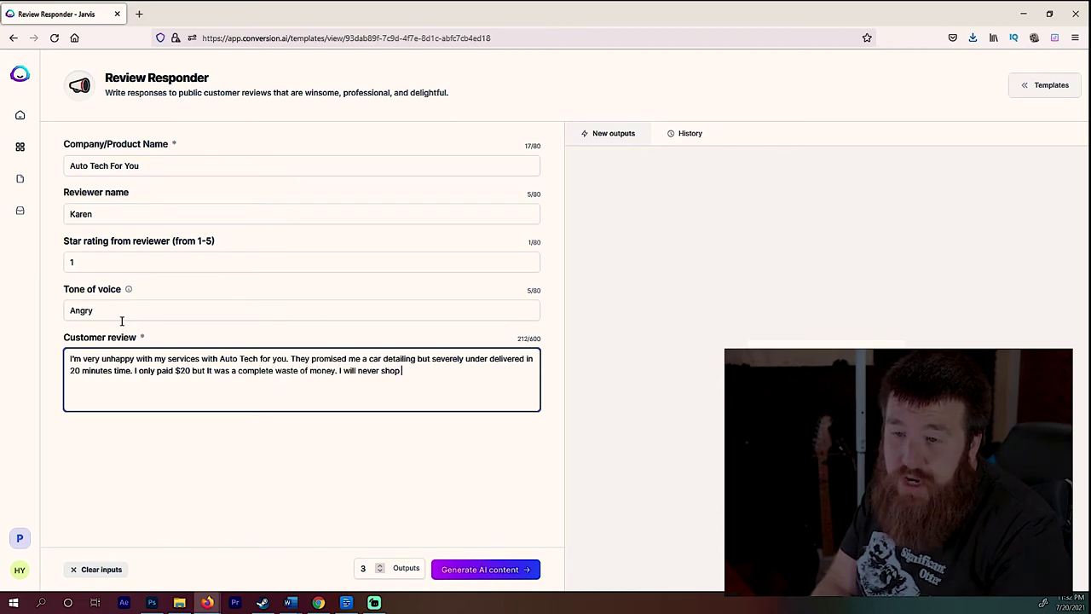
pyautogui.write('or recommened this')
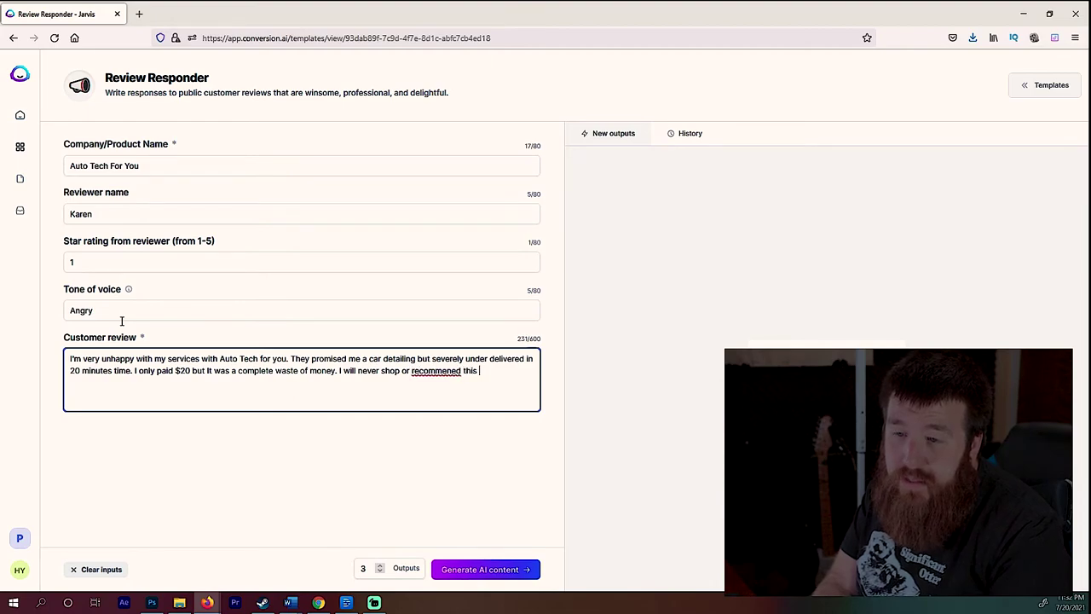
pyautogui.press('BackSpace')
pyautogui.press('BackSpace')
pyautogui.press('BackSpace')
pyautogui.press('BackSpace')
pyautogui.press('BackSpace')
pyautogui.press('BackSpace')
pyautogui.press('BackSpace')
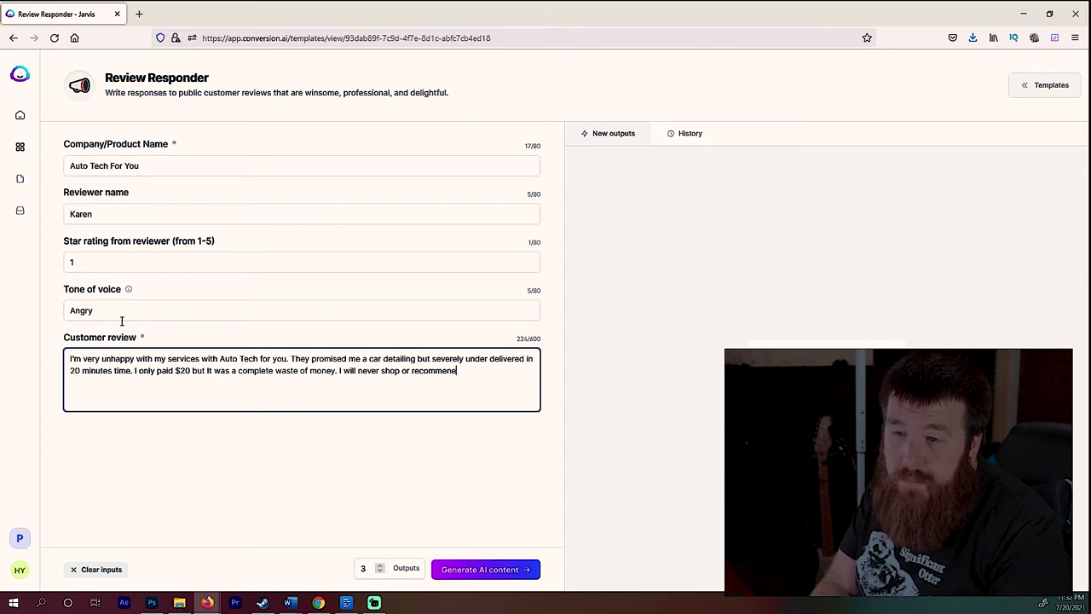
pyautogui.write('d this company to anyon')
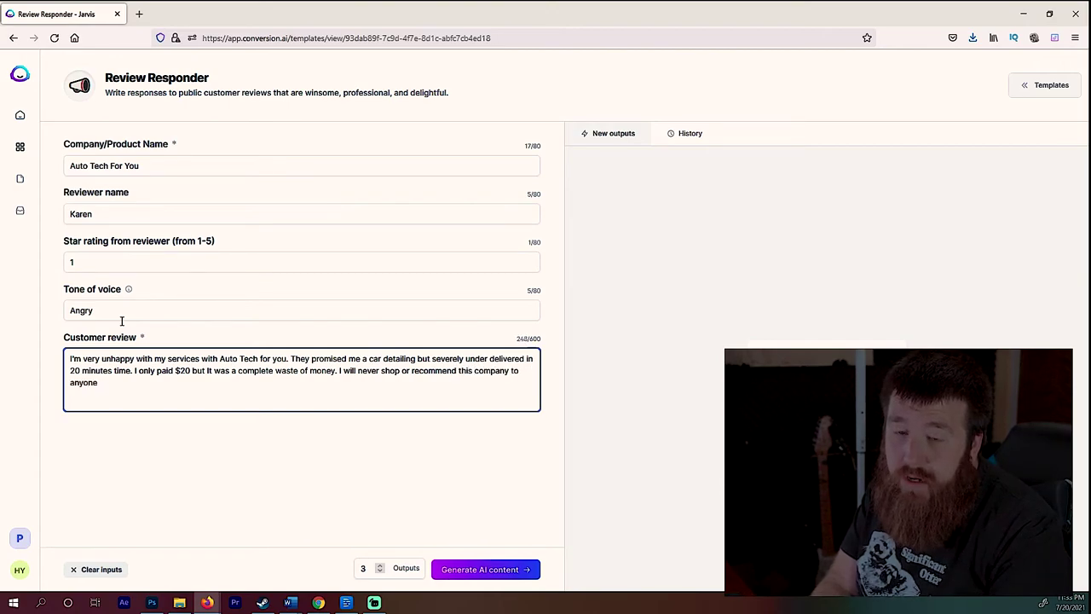
pyautogui.write('e. Ever')
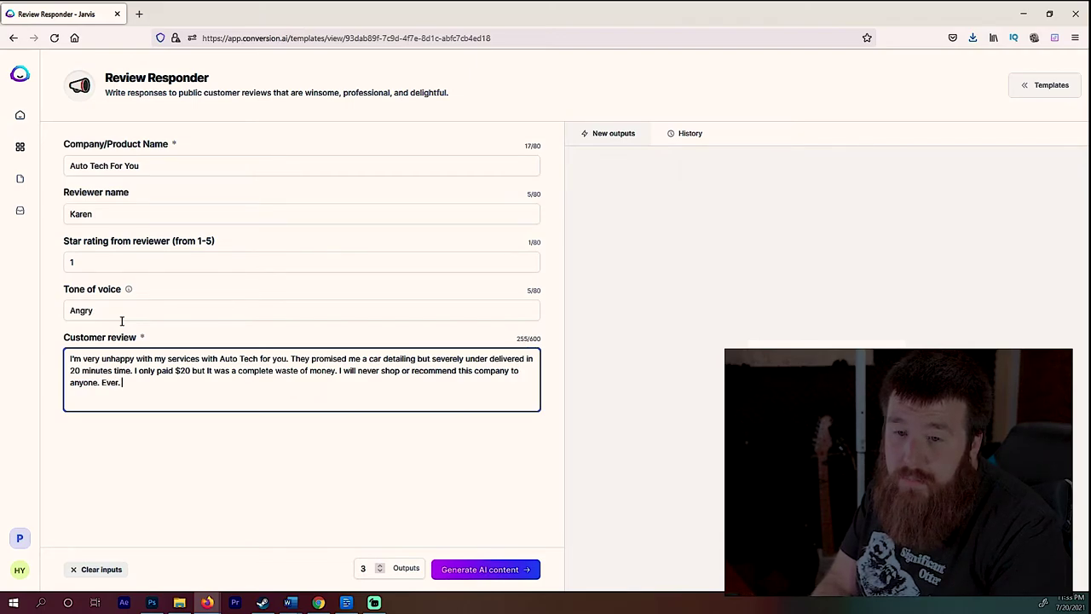
# - End the review with a PS that the reviewer has their name for a reason, and generate and review the responses
pyautogui.write('. PS, my name is Karen for a reason.')
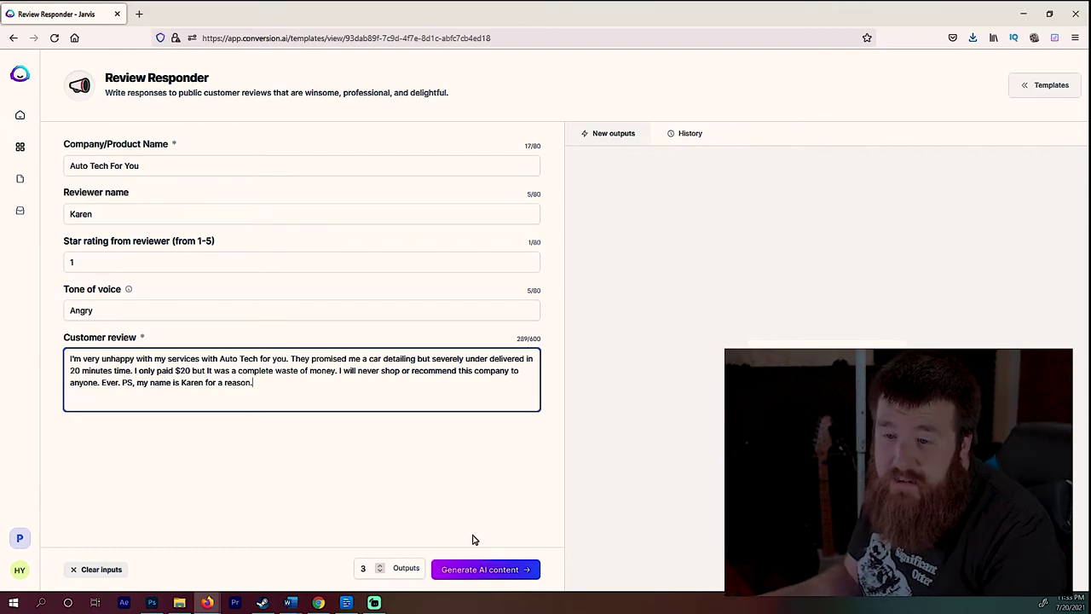
pyautogui.click(506, 577)
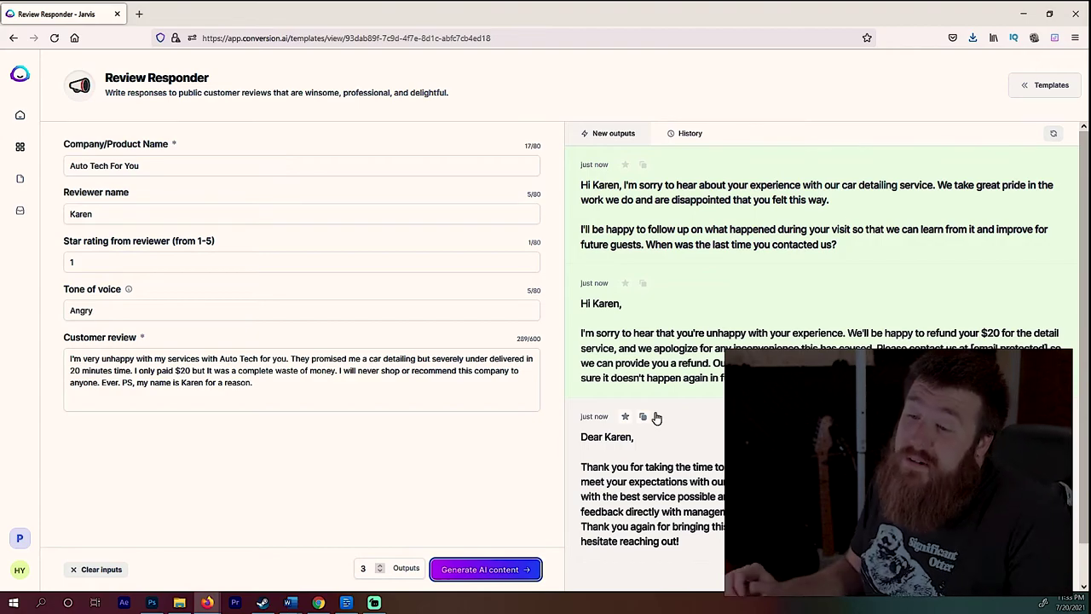
pyautogui.scroll(-1, 707, 360)
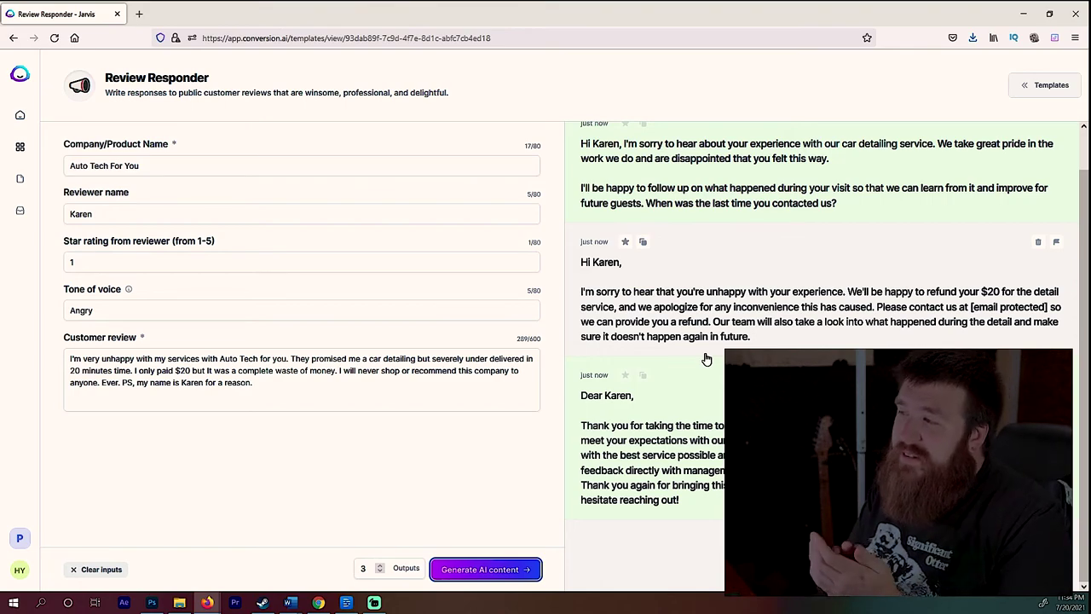
pyautogui.scroll(1, 706, 358)
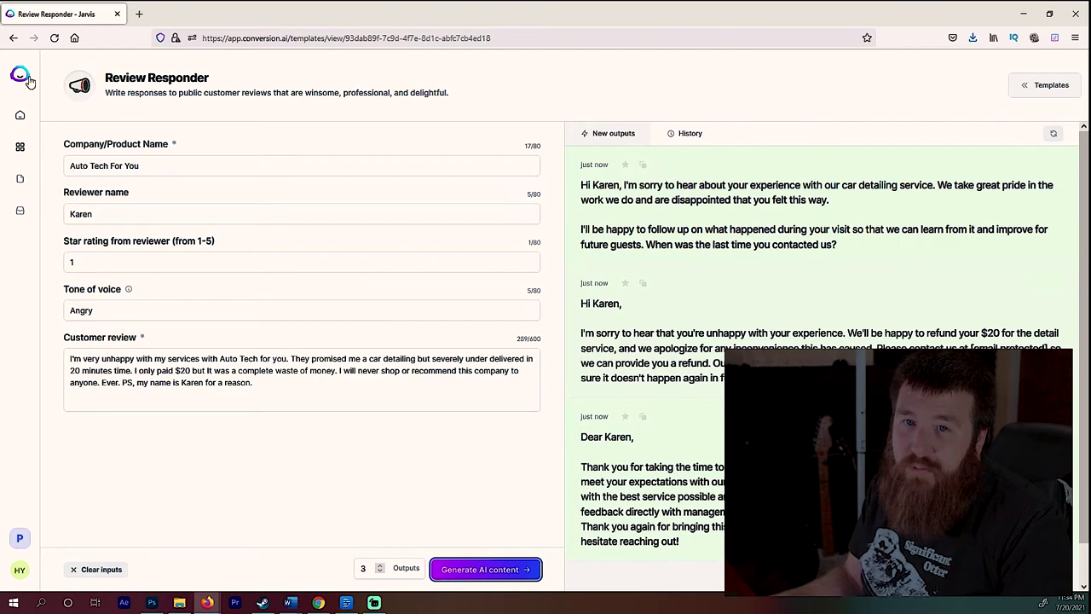
# - Return to the template library and open the Perfect Headline template
pyautogui.click(25, 77)
pyautogui.click(64, 138)
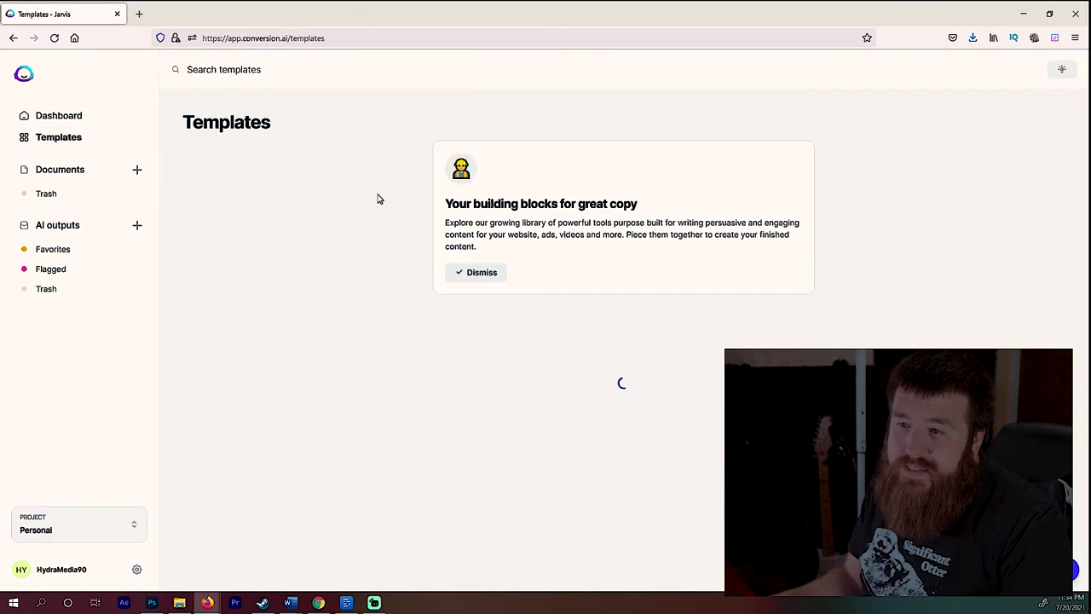
pyautogui.scroll(-4, 545, 298)
pyautogui.scroll(-4, 563, 322)
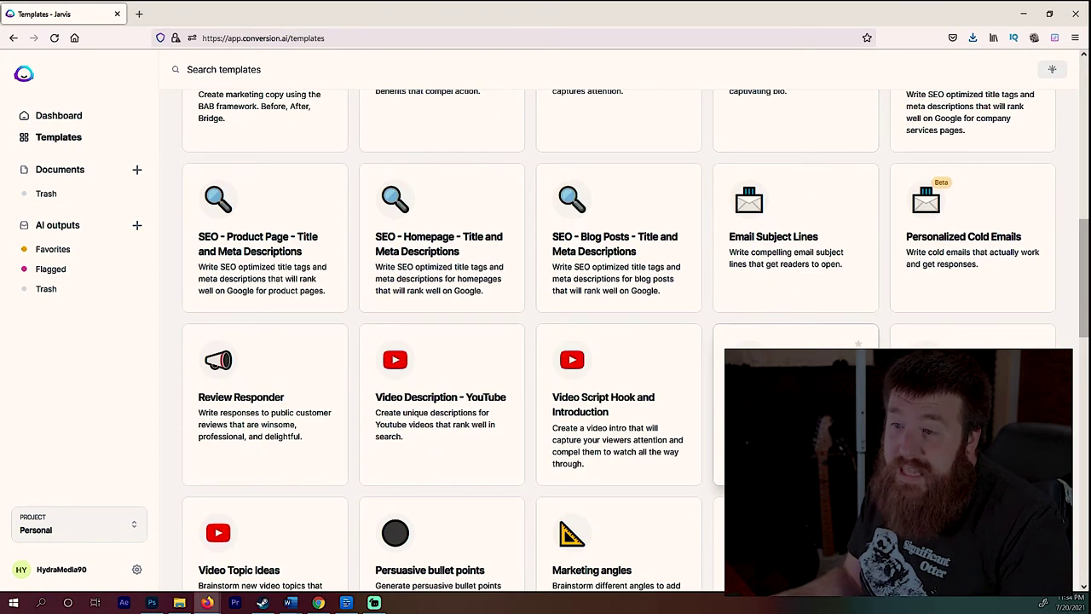
pyautogui.scroll(-4, 563, 322)
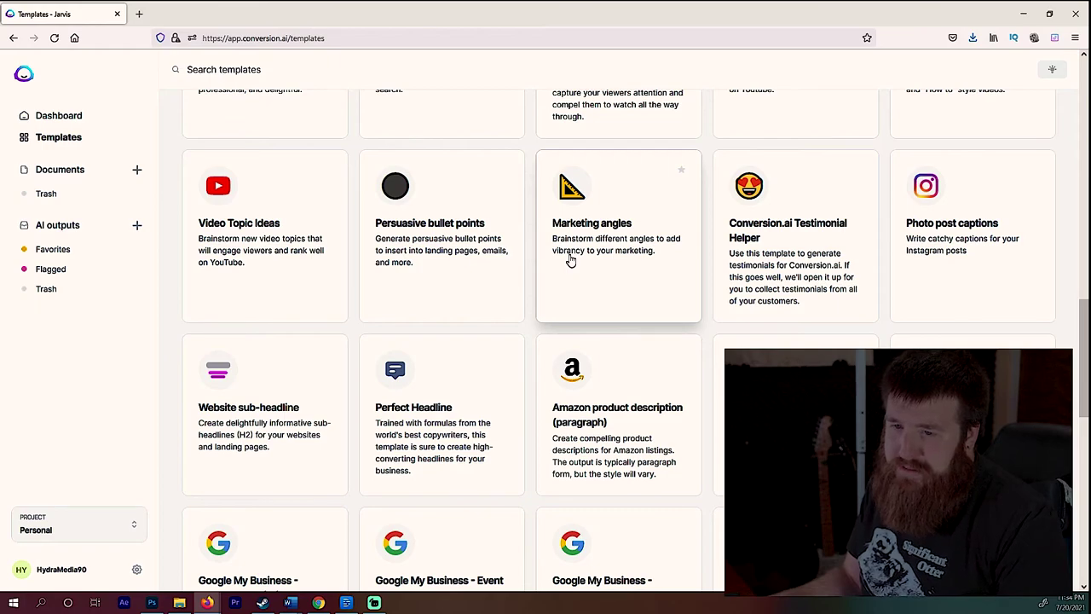
pyautogui.scroll(-3, 570, 259)
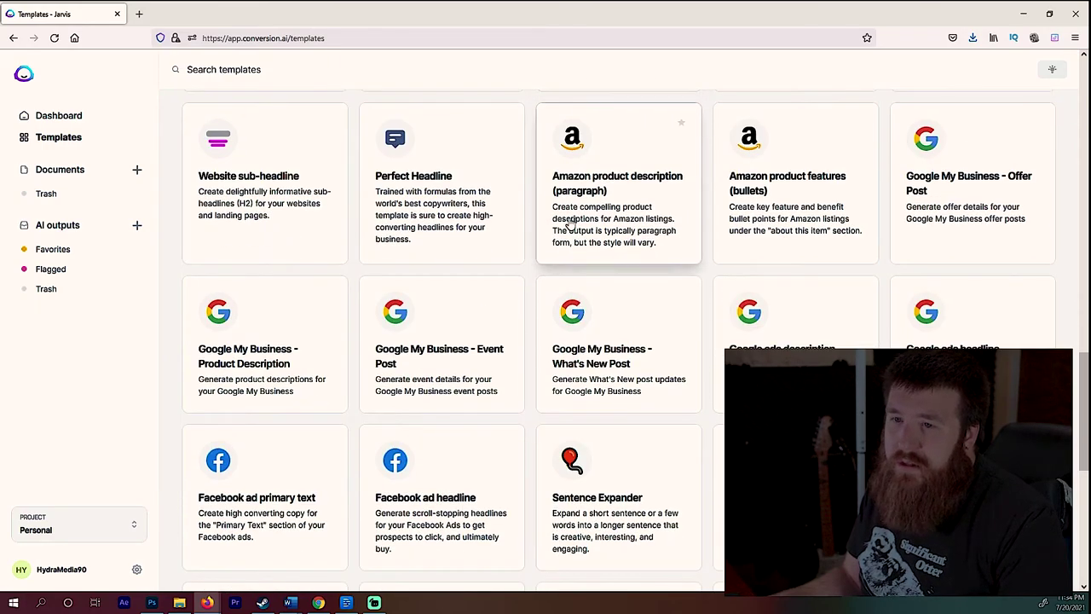
pyautogui.click(452, 182)
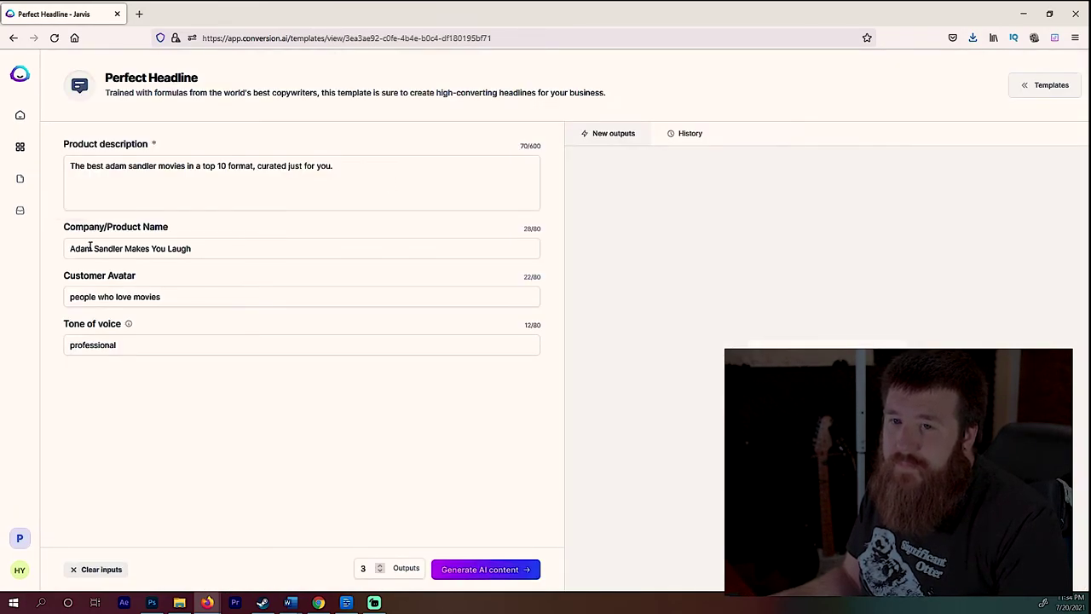
# - Replace the product description with "The most itchy cotton clothing you could possibly ever wear. Don't do it."
pyautogui.click(428, 177)
pyautogui.hotkey('ctrl', 'a')
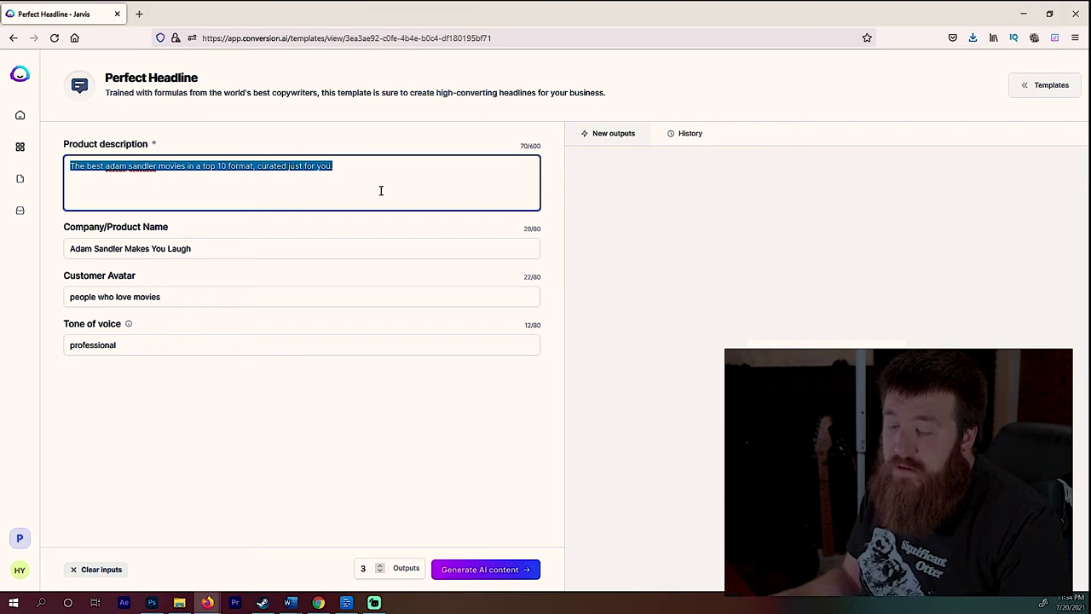
pyautogui.write('The most itchy')
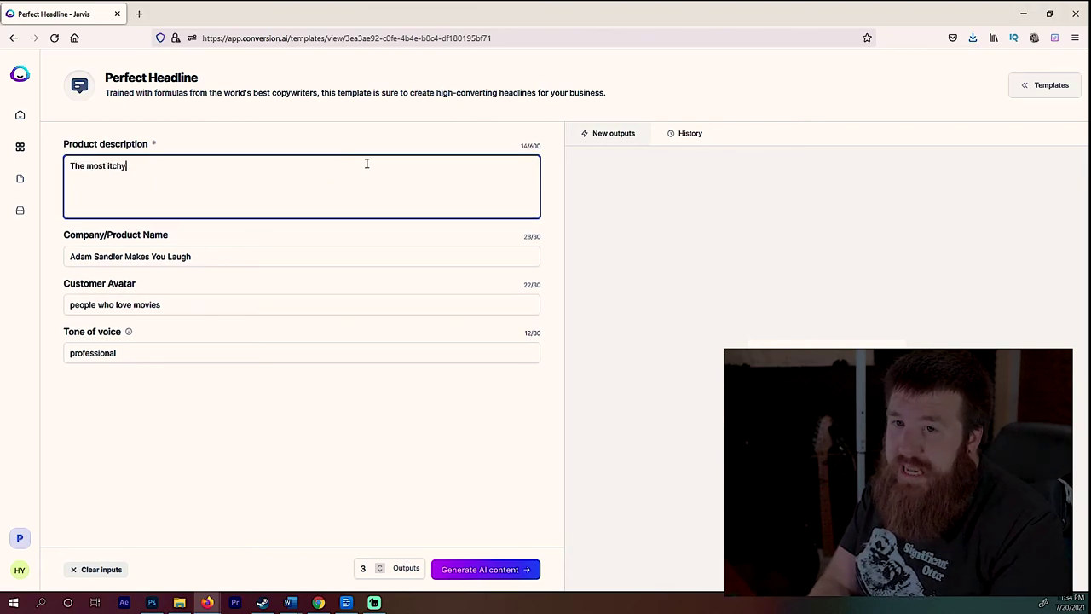
pyautogui.write(' cotto')
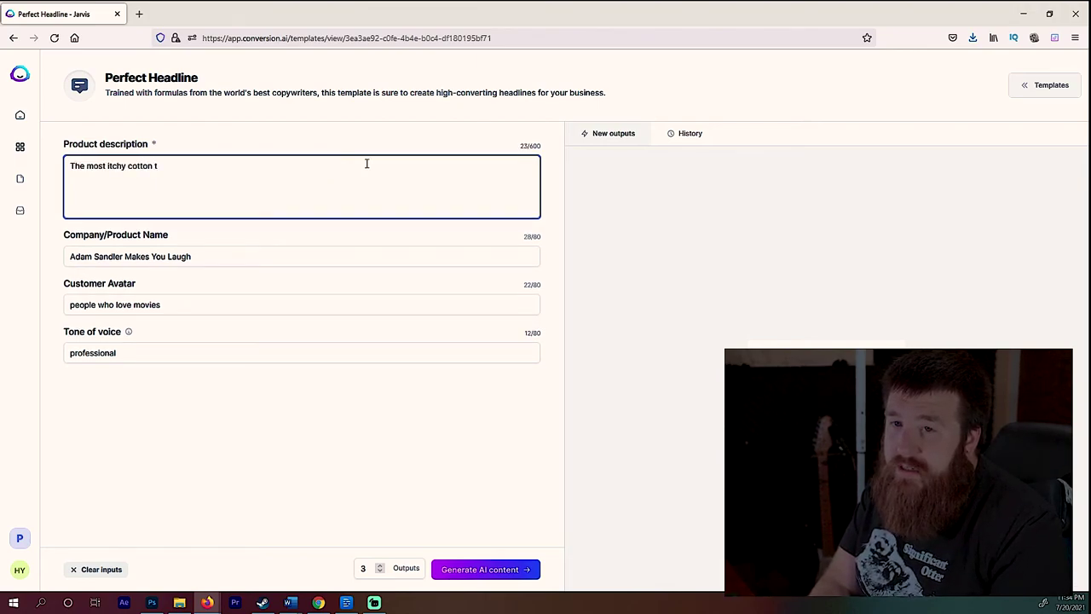
pyautogui.write('n clothing you could ')
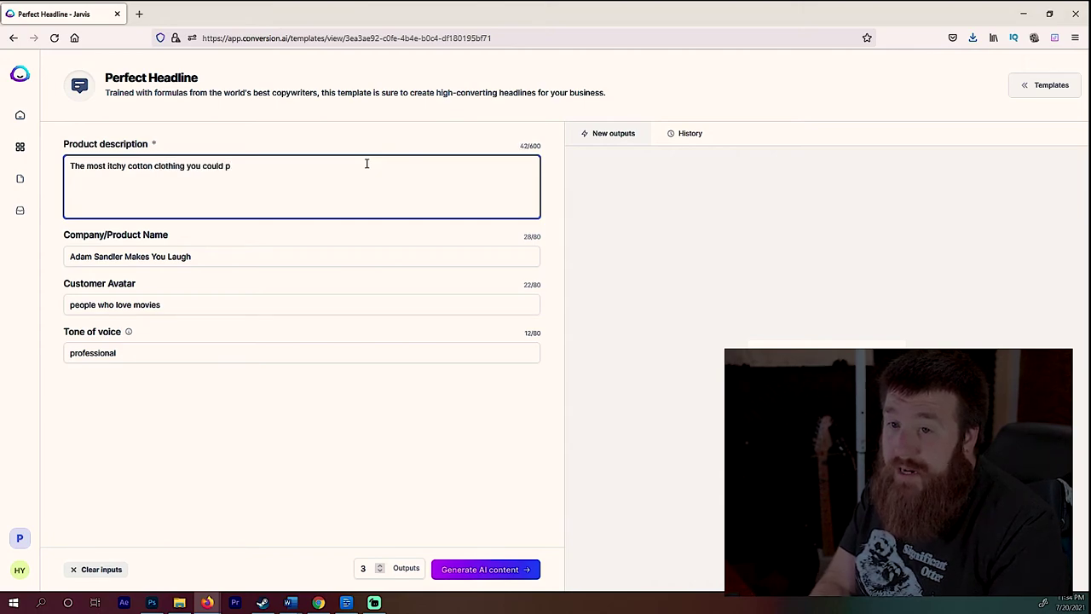
pyautogui.write("possibly ever wear. Don't do it.")
# - Set the company/product name to "Janky Cotton Tshirt"
pyautogui.press('Tab')
pyautogui.write('a')
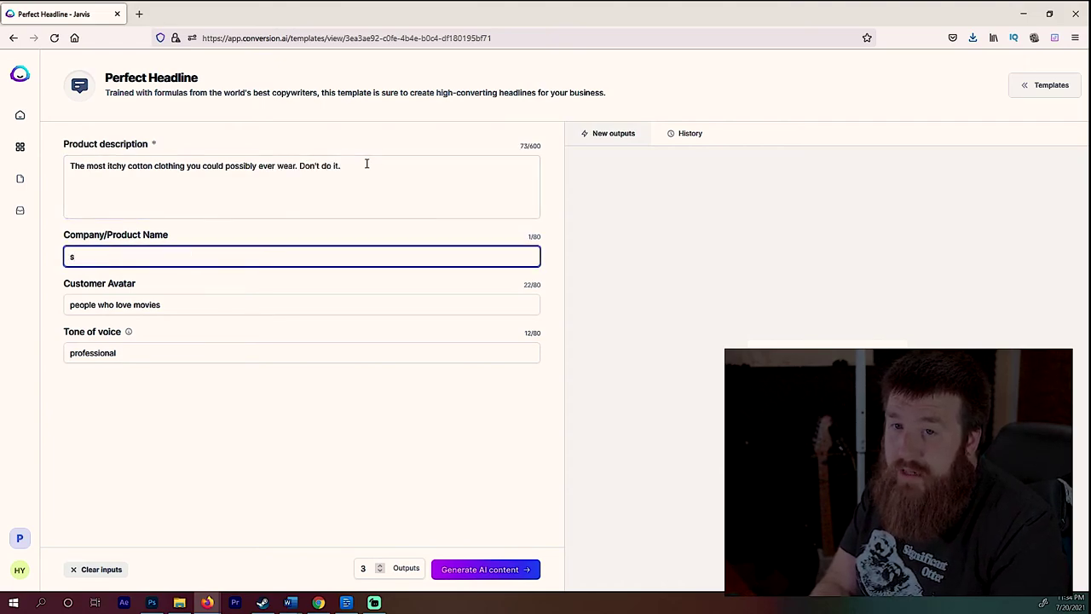
pyautogui.press('BackSpace')
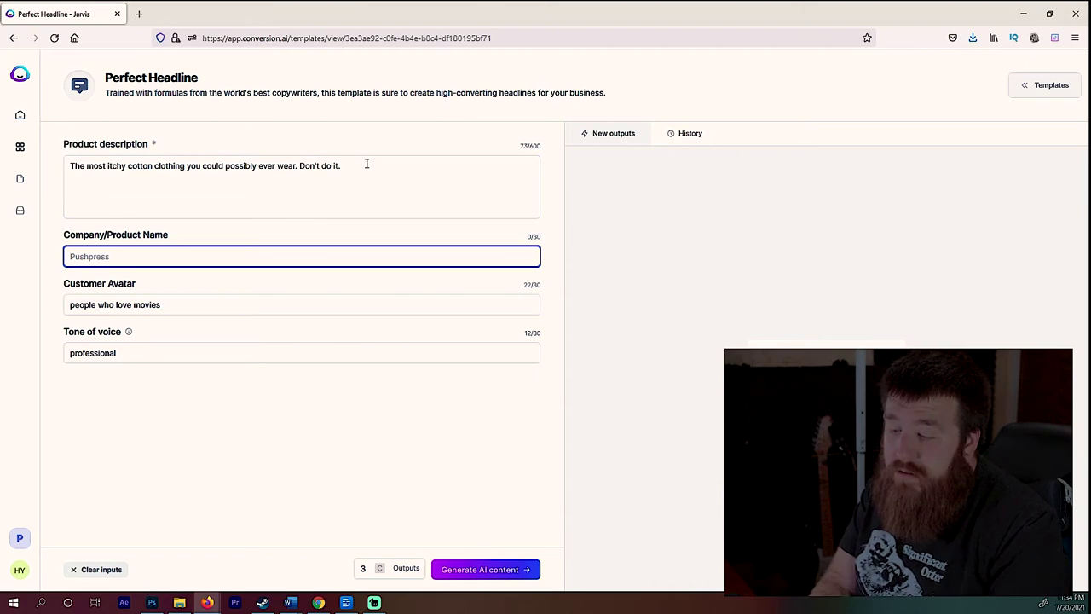
pyautogui.write('Jank')
pyautogui.write('y Tshir')
pyautogui.press('BackSpace')
pyautogui.press('BackSpace')
pyautogui.press('BackSpace')
pyautogui.press('BackSpace')
pyautogui.press('BackSpace')
pyautogui.write('Cotton Tshirt')
# - Change the customer avatar to "people who like fashion"
pyautogui.press('Tab')
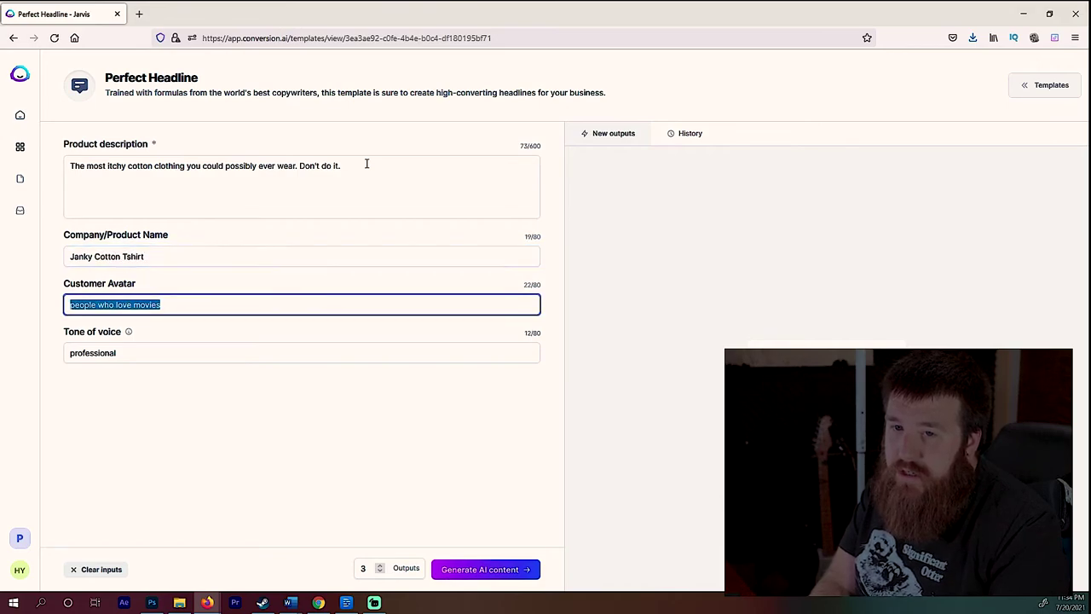
pyautogui.press('BackSpace')
pyautogui.write('people who like')
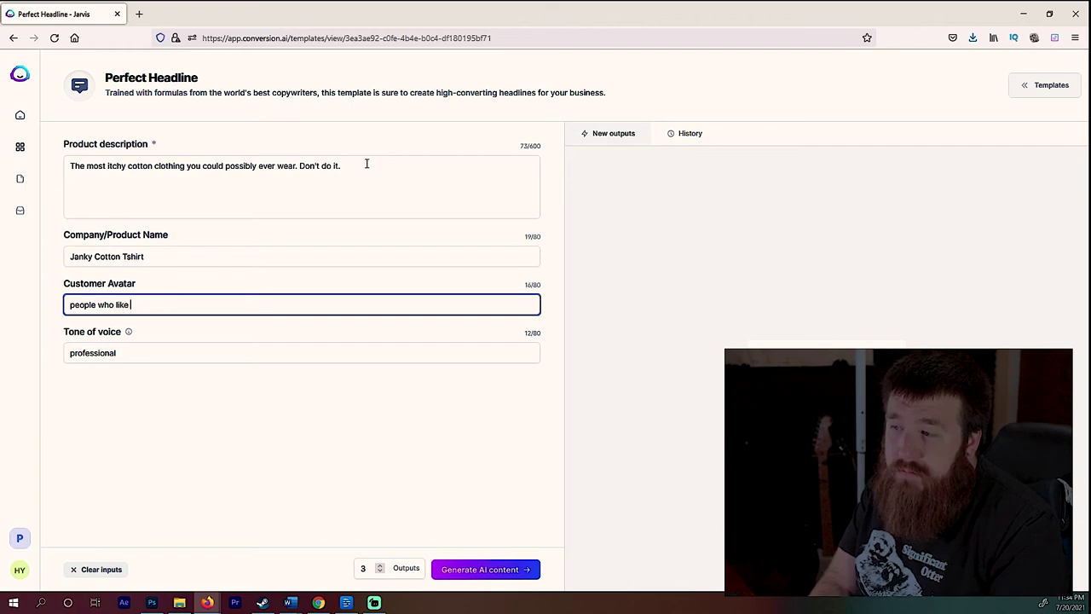
pyautogui.write(' fashion')
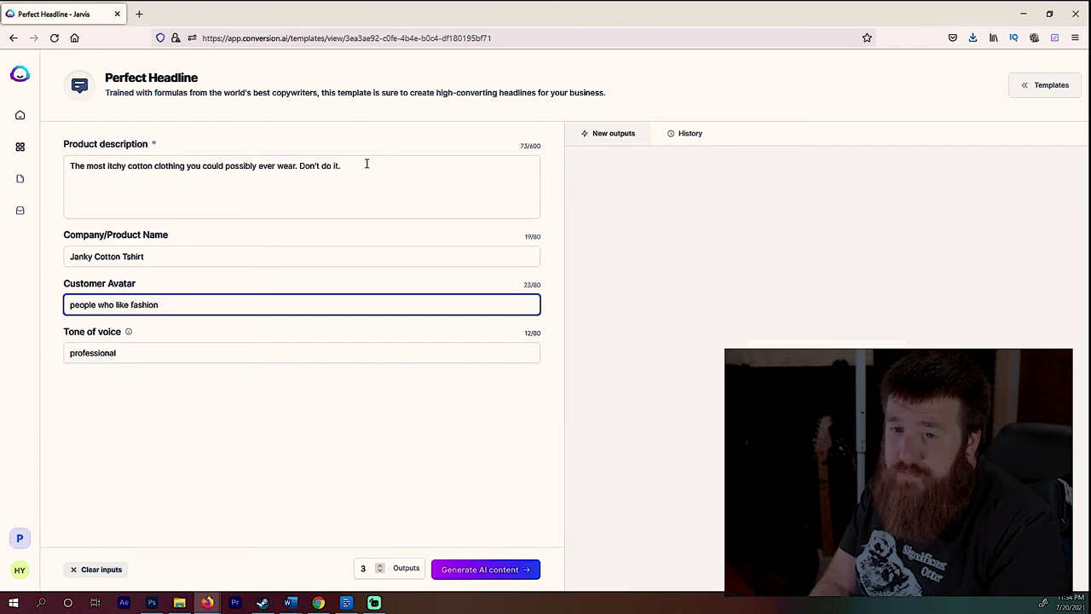
# - Set the tone of voice to "friendly" and generate three headline outputs
pyautogui.press('Tab')
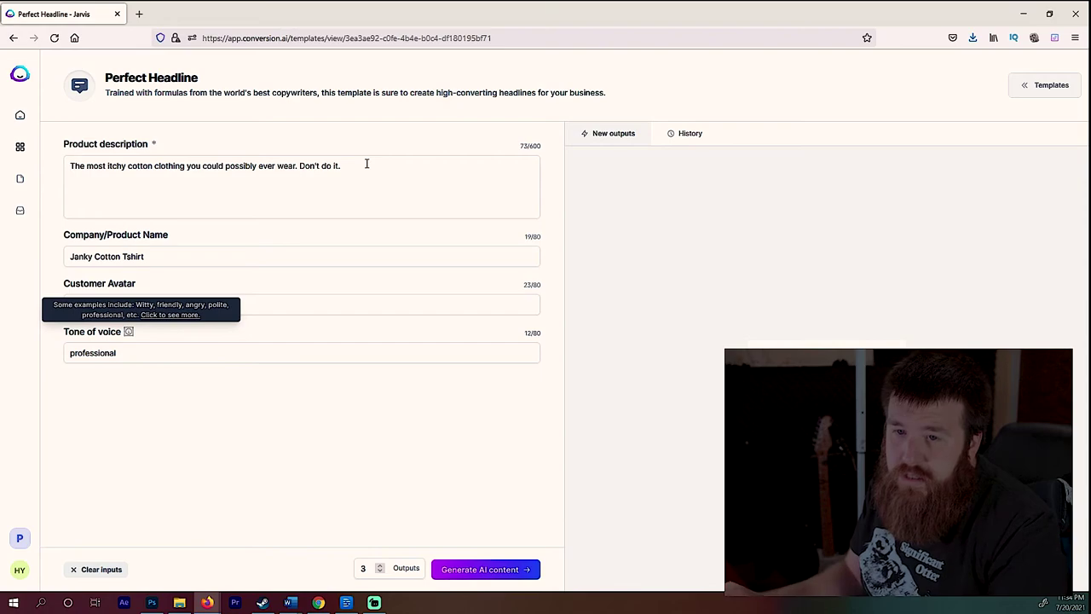
pyautogui.click(131, 355)
pyautogui.hotkey('ctrl', 'a')
pyautogui.write('friendly')
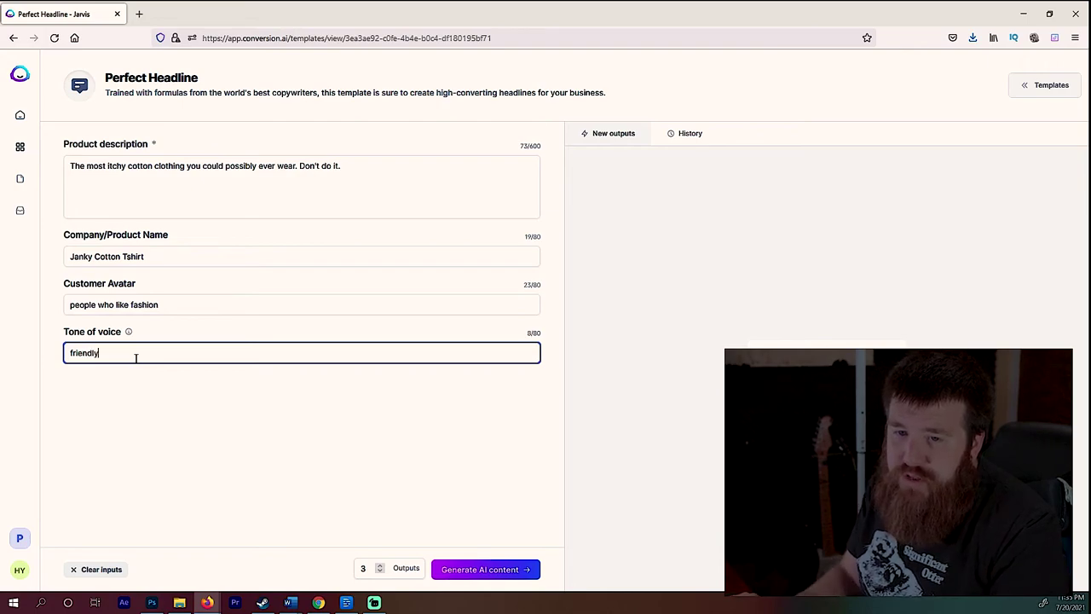
pyautogui.click(485, 571)
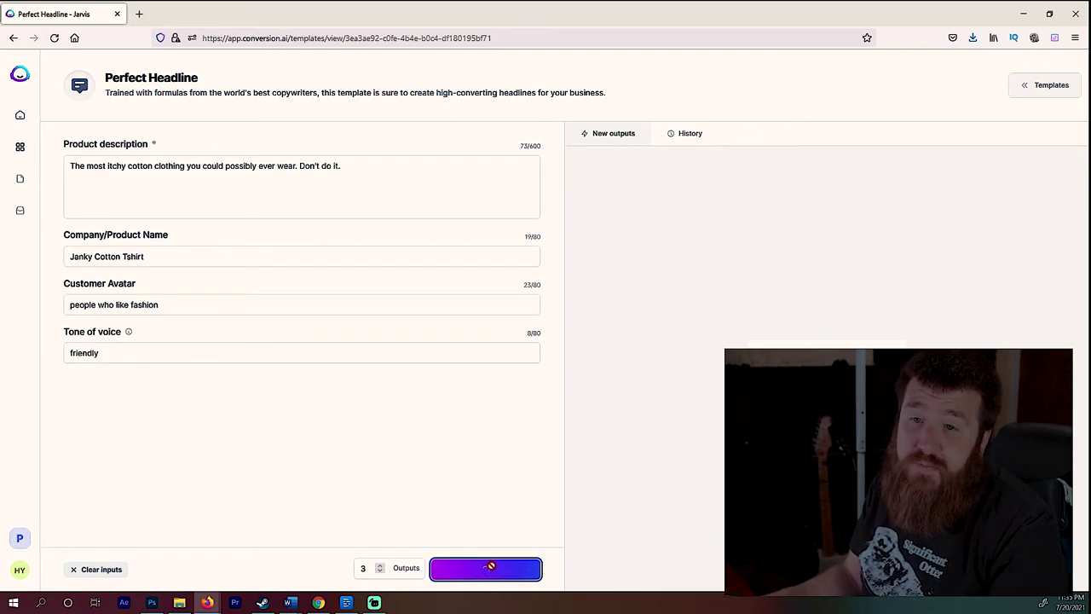